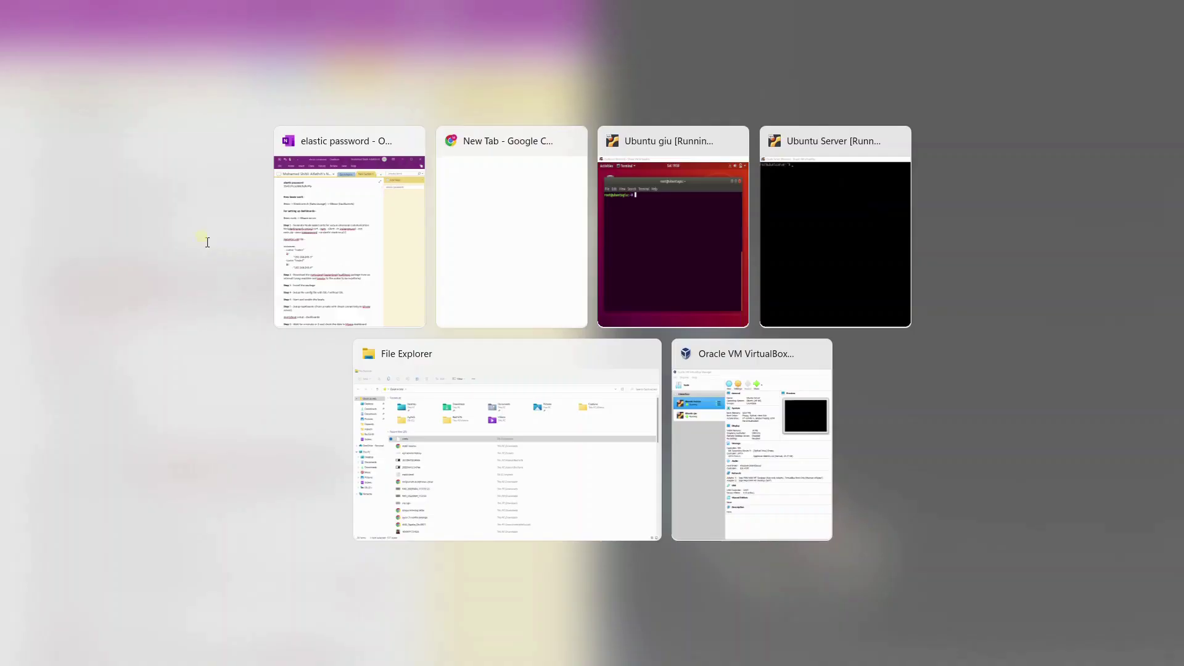
pyautogui.click(511, 190)
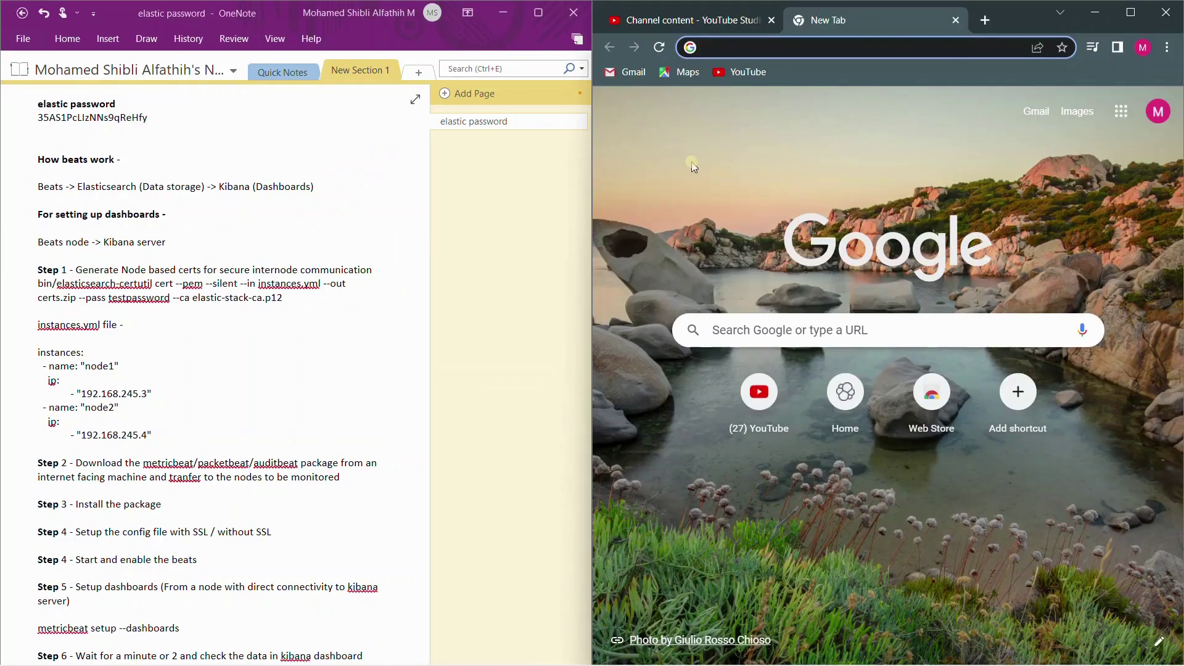
pyautogui.write('http')
pyautogui.press('Return')
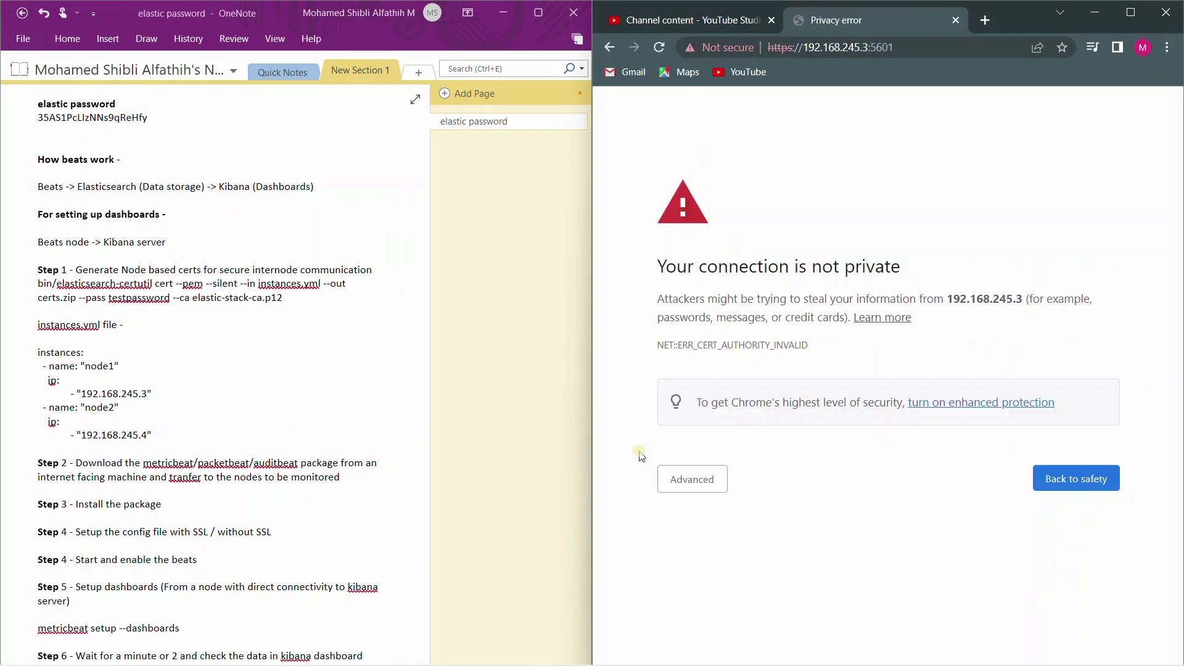
pyautogui.click(700, 480)
pyautogui.click(748, 598)
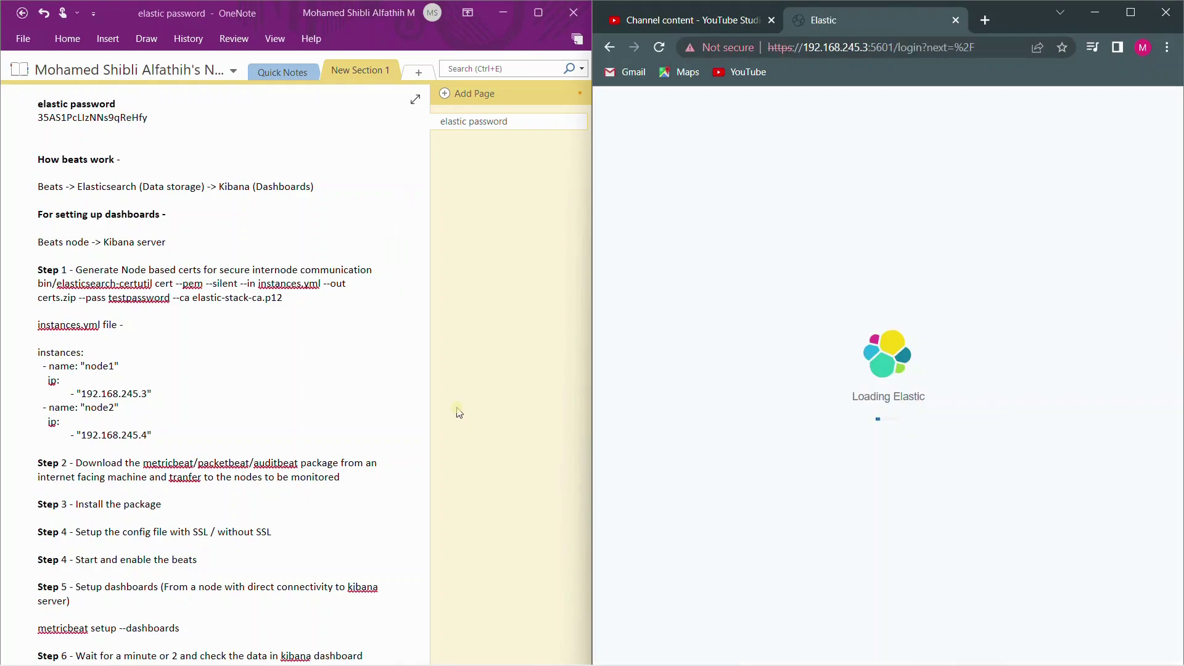
# Log in to Elastic with the username elastic and the account password copied from the OneNote notes.
pyautogui.click(92, 116)
pyautogui.doubleClick(92, 116)
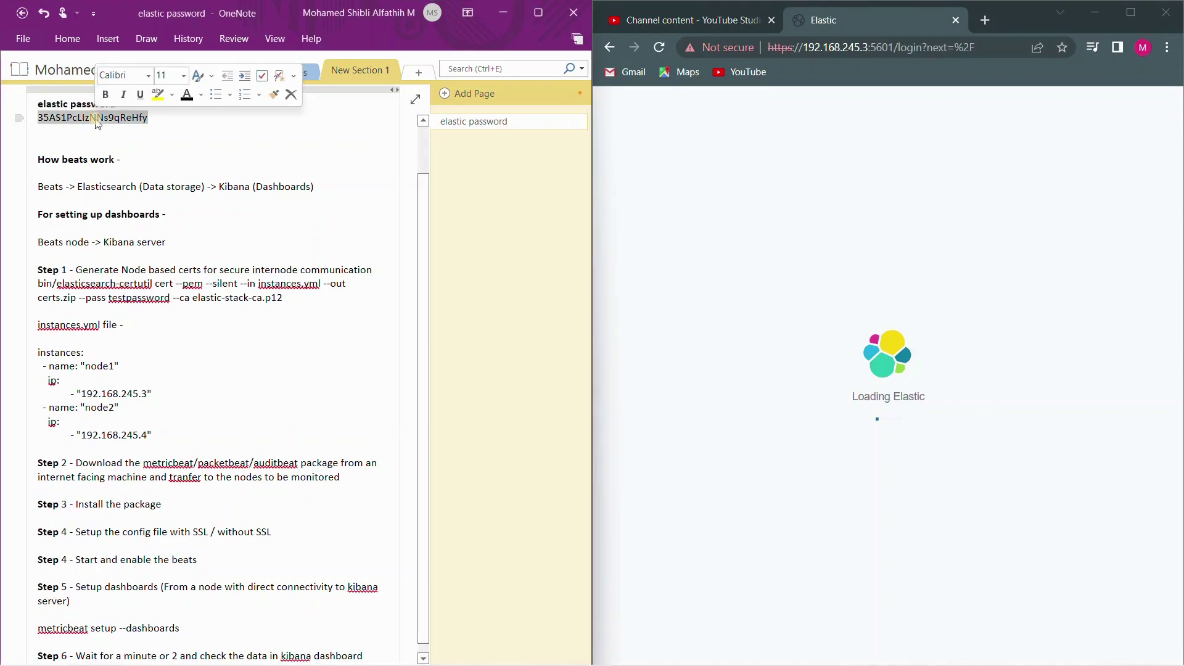
pyautogui.click(791, 349)
pyautogui.write('elastic')
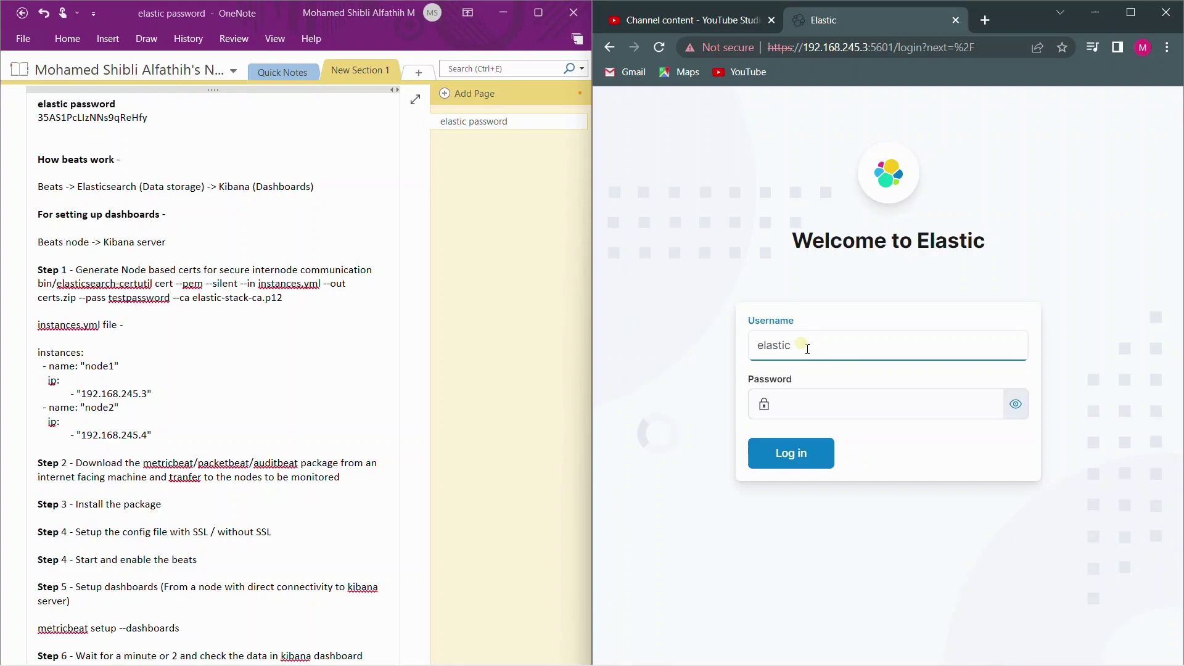
pyautogui.press('Tab')
pyautogui.hotkey('ctrl', 'v')
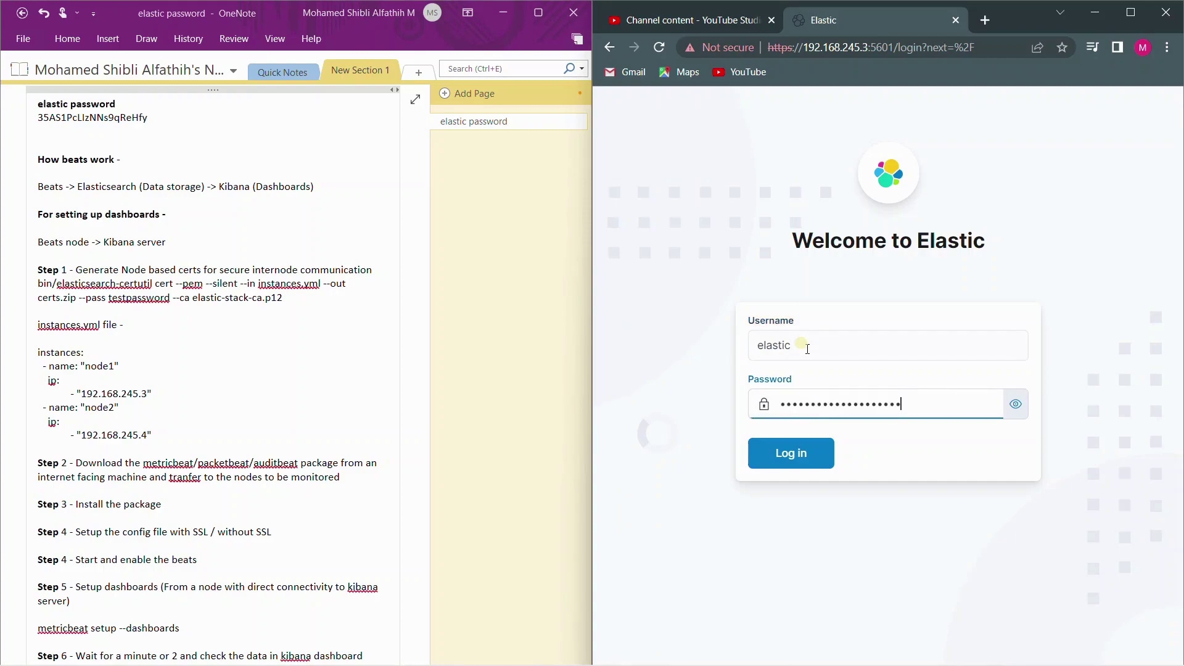
pyautogui.click(798, 470)
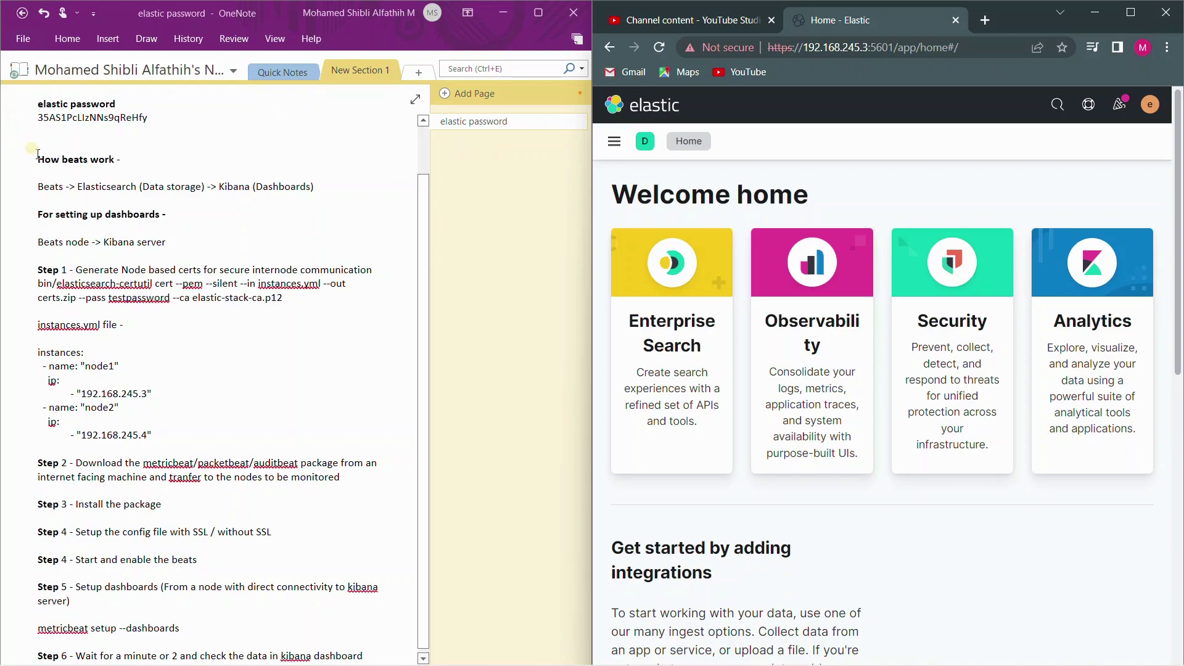
pyautogui.click(111, 186)
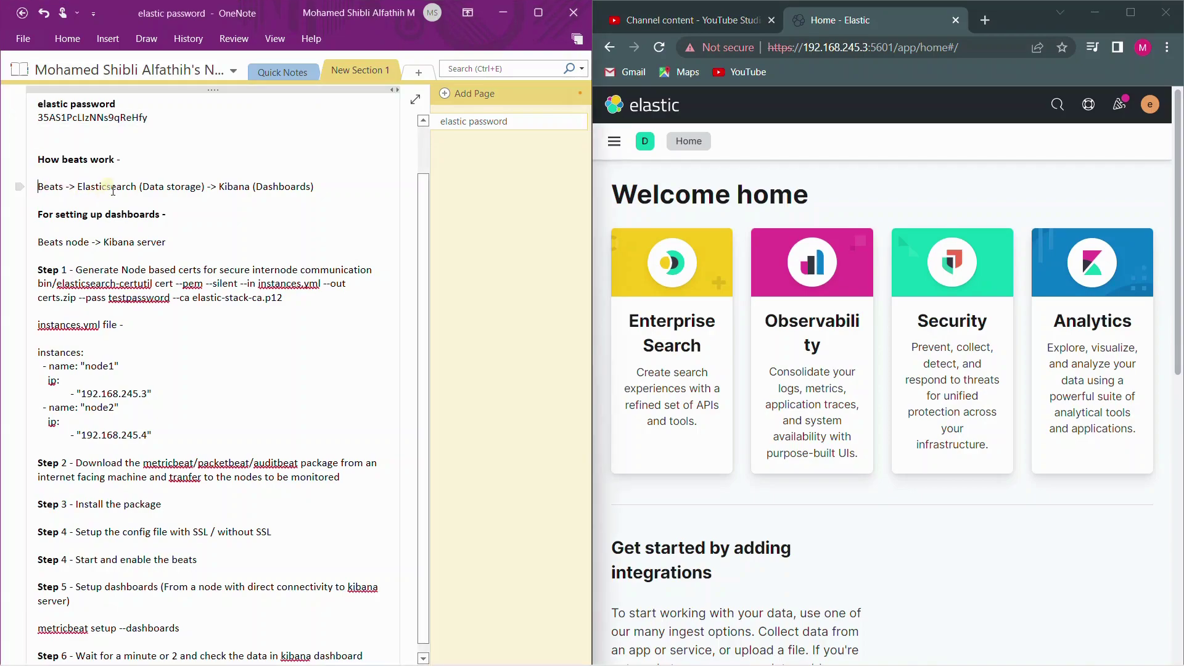
pyautogui.moveTo(37, 186); pyautogui.dragTo(205, 190)
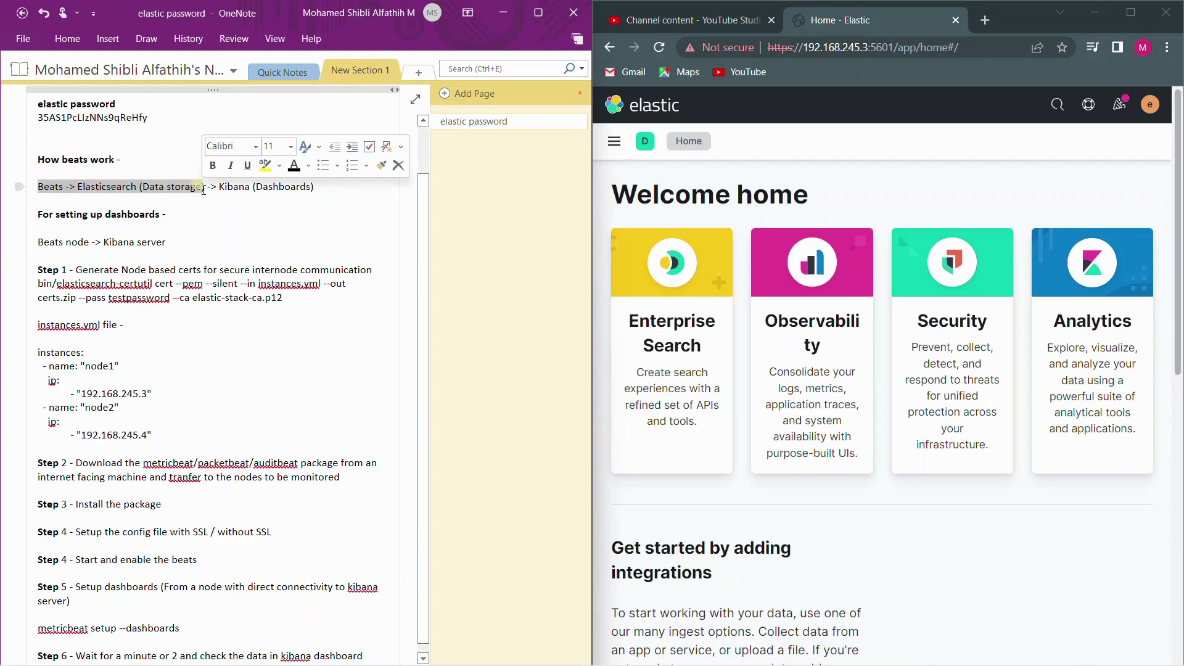
pyautogui.doubleClick(235, 187)
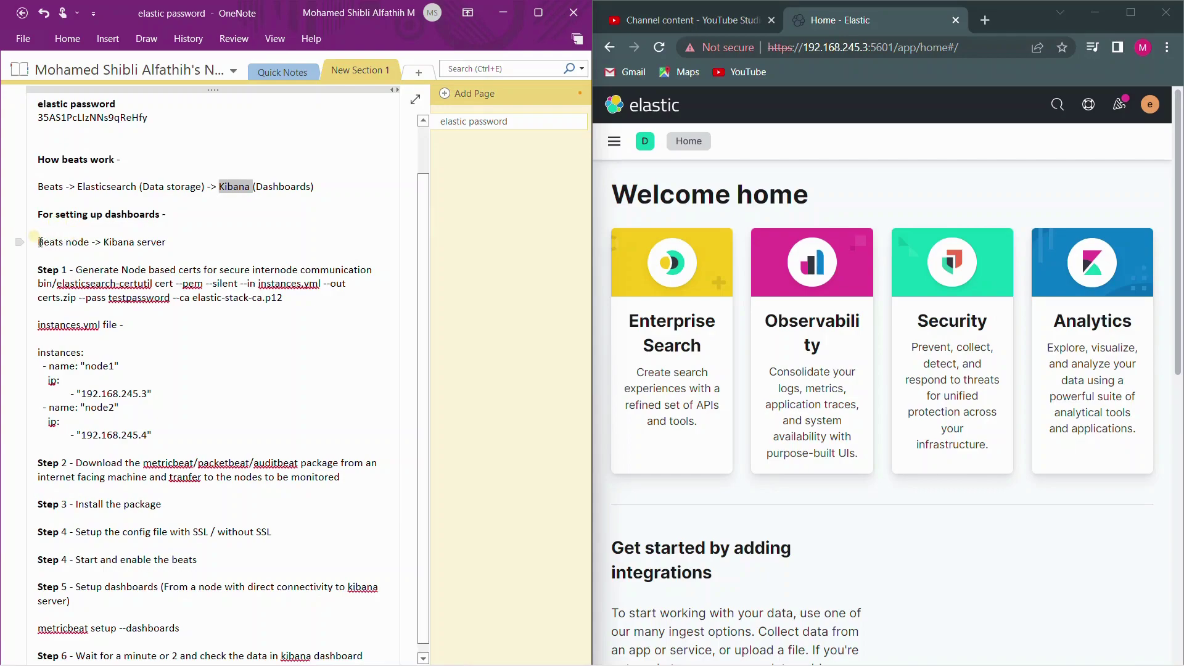
# Append "- (One time activity)" to the "Beats node -> Kibana server" line in the OneNote notes.
pyautogui.moveTo(39, 242); pyautogui.dragTo(164, 243)
pyautogui.click(64, 244)
pyautogui.click(166, 244)
pyautogui.write('- ')
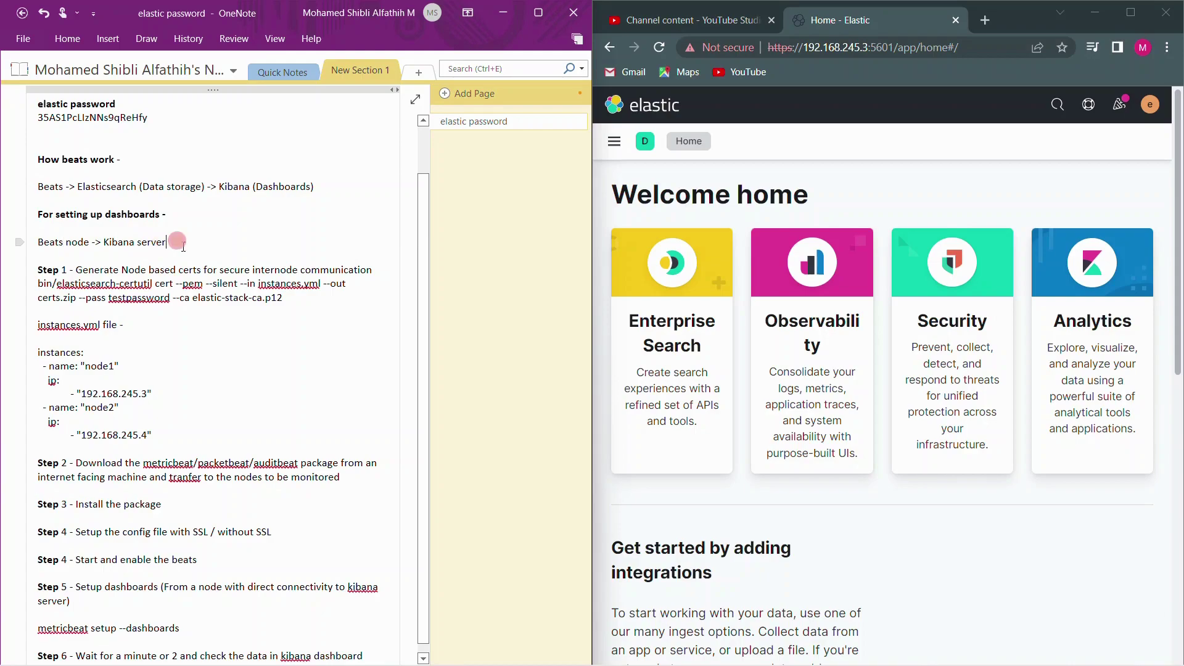
pyautogui.write('()')
pyautogui.write('One time acti')
pyautogui.write('vity')
pyautogui.doubleClick(204, 298)
pyautogui.moveTo(234, 300); pyautogui.dragTo(284, 305)
pyautogui.click(184, 330)
pyautogui.click(83, 313)
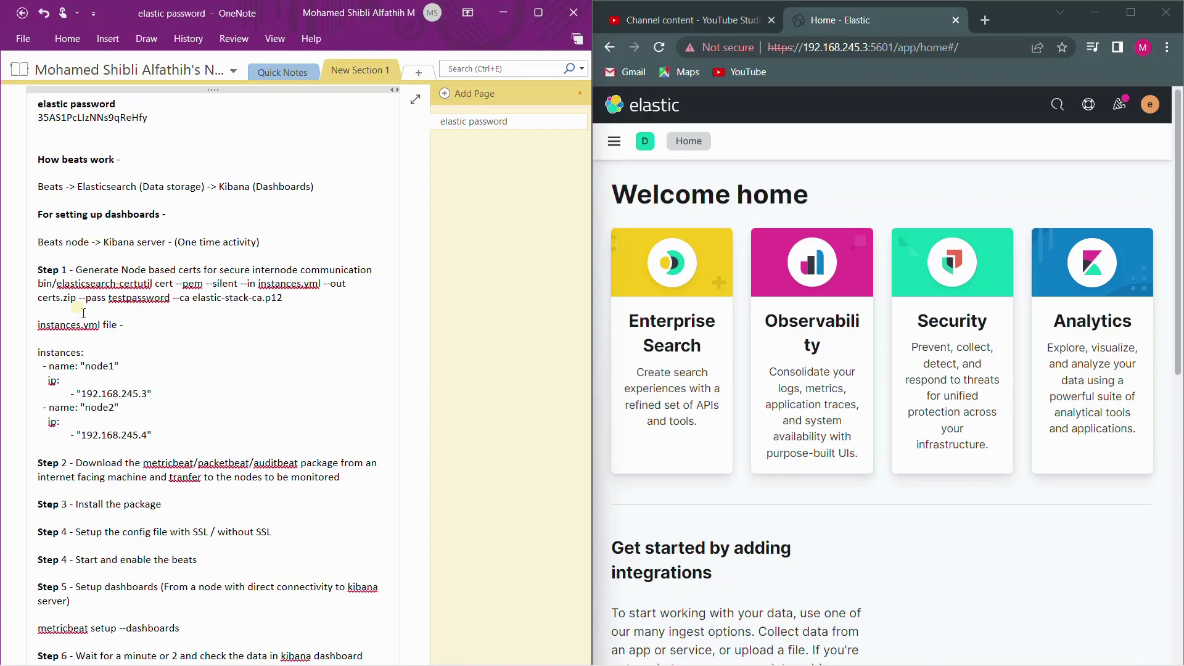
# Switch to the Ubuntu giu virtual machine's terminal and display the contents of instances.yml.
pyautogui.hotkey('alt', 'Tab')
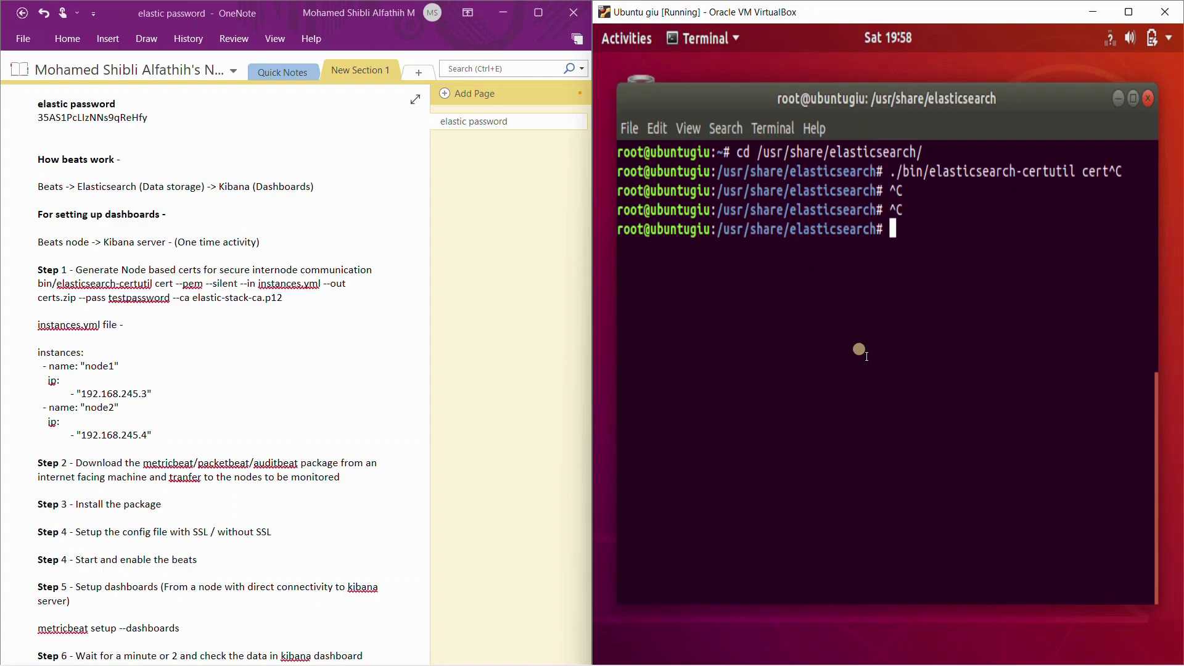
pyautogui.write('cat instances.yml')
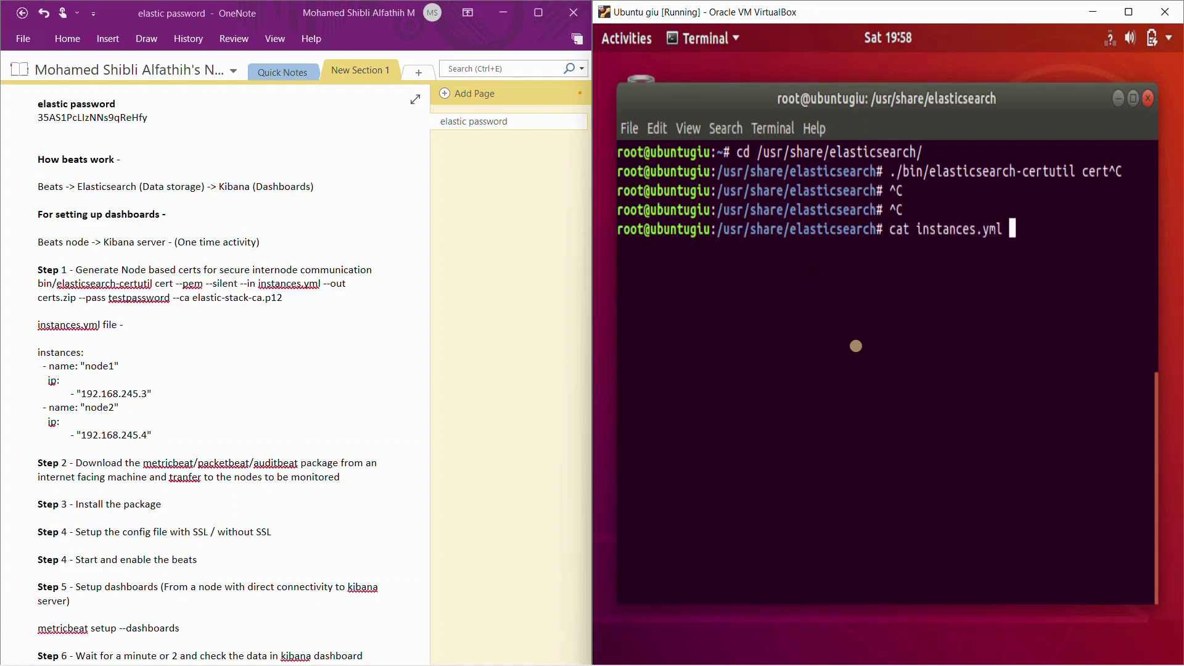
pyautogui.press('Return')
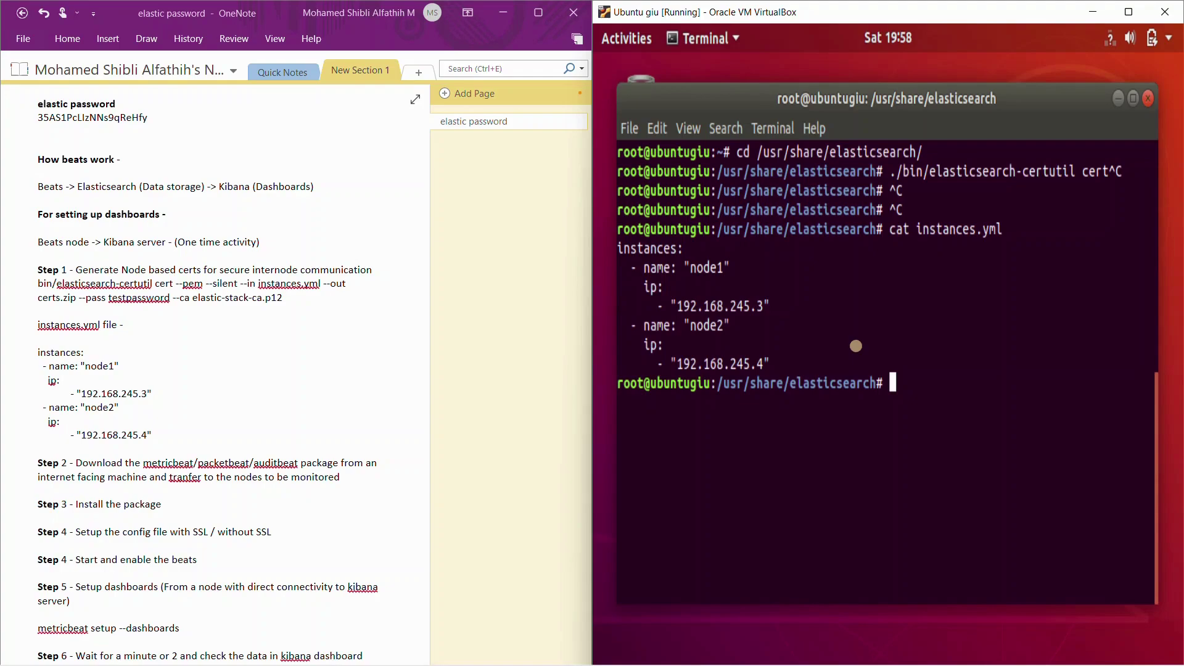
# Enter the command ./bin/elasticsearch-certutil cert with --pem --silent --in instances.yml --out certs.zip, without running it.
pyautogui.write('in/elasticsearch')
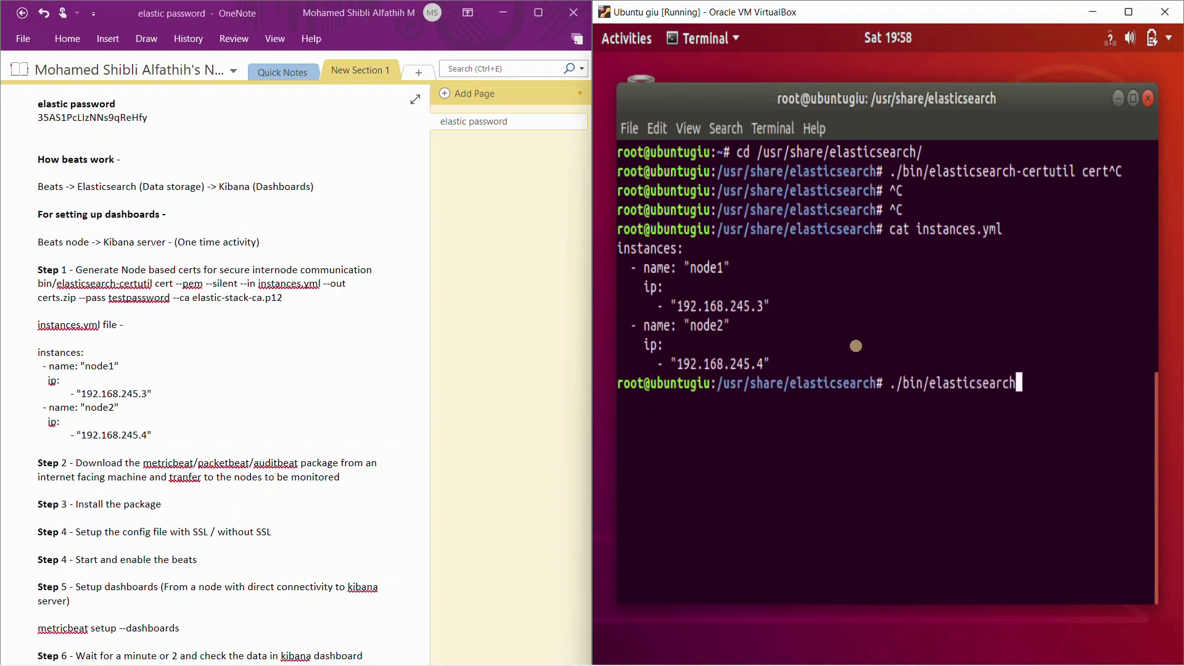
pyautogui.write('-certutil cert ')
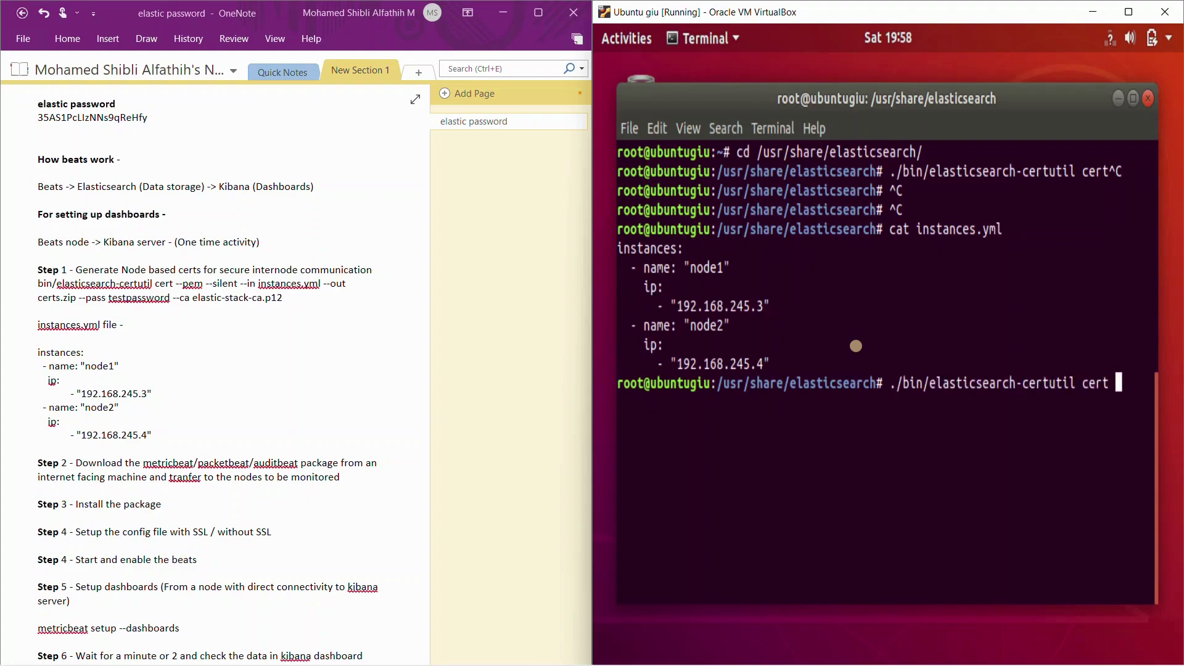
pyautogui.write('--pem')
pyautogui.write('--silen')
pyautogui.write('t -')
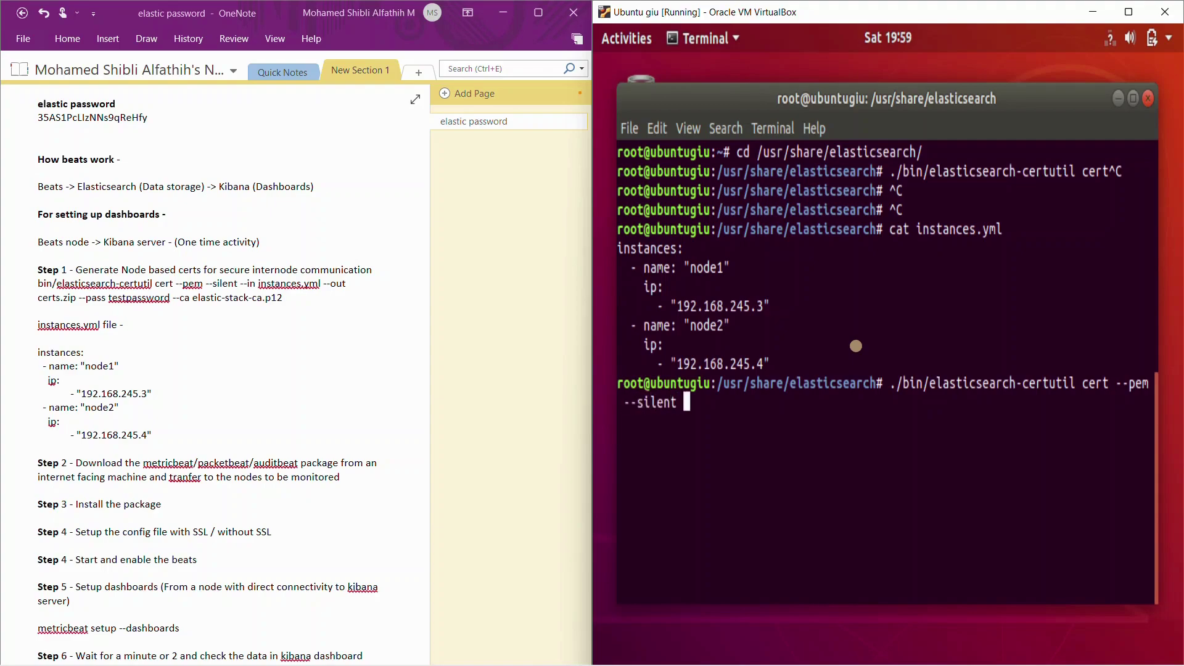
pyautogui.write('-in inst')
pyautogui.press('Tab')
pyautogui.write('--out')
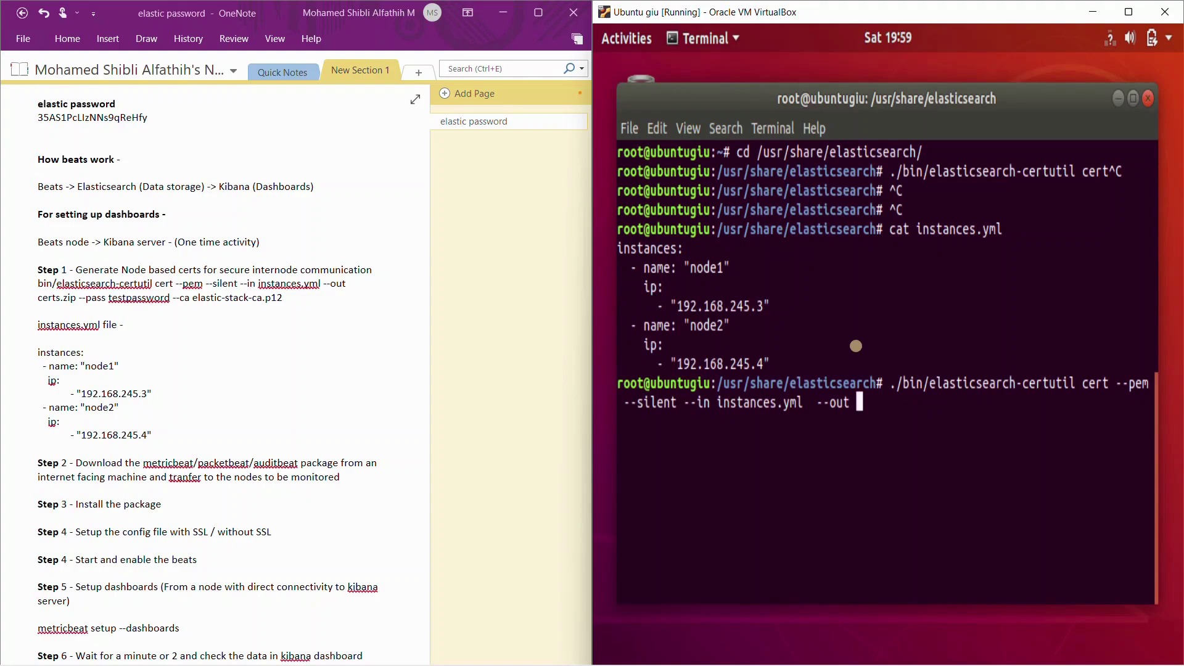
pyautogui.write('certs.zip')
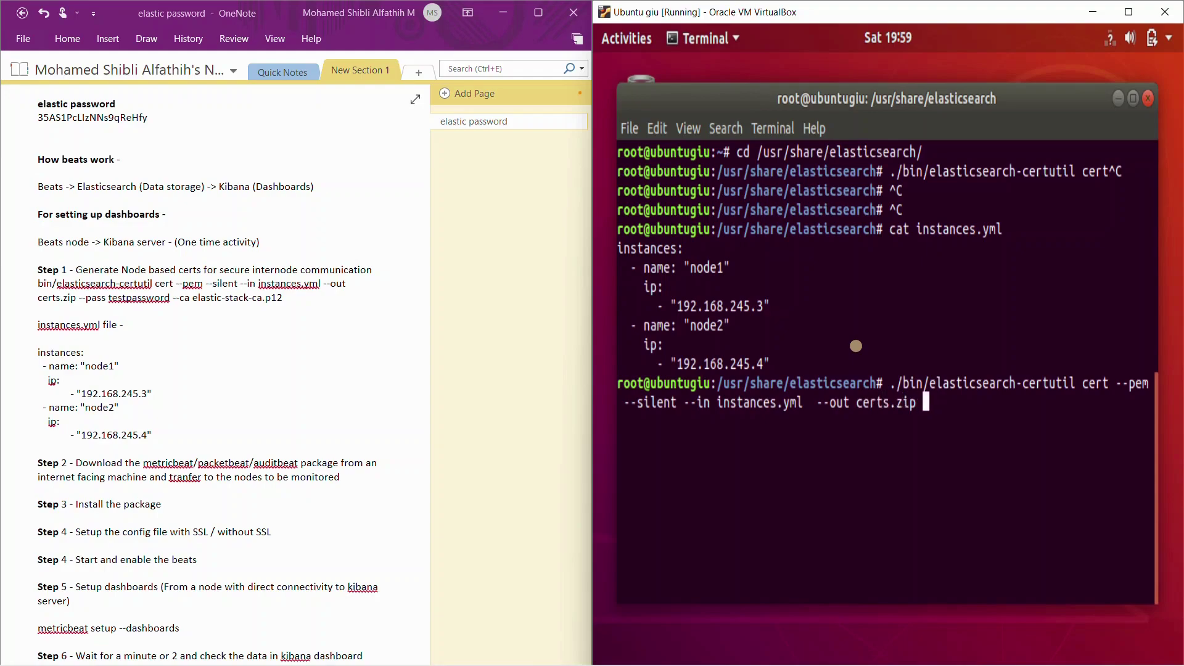
pyautogui.write(' --pass')
pyautogui.press('BackSpace')
pyautogui.press('BackSpace')
pyautogui.press('BackSpace')
pyautogui.press('BackSpace')
pyautogui.press('BackSpace')
pyautogui.press('BackSpace')
pyautogui.press('BackSpace')
# Complete the certificate command with --ca elastic-stack-ca.p12, run it and answer the CA password prompt.
pyautogui.write('--')
pyautogui.write('ca elastic')
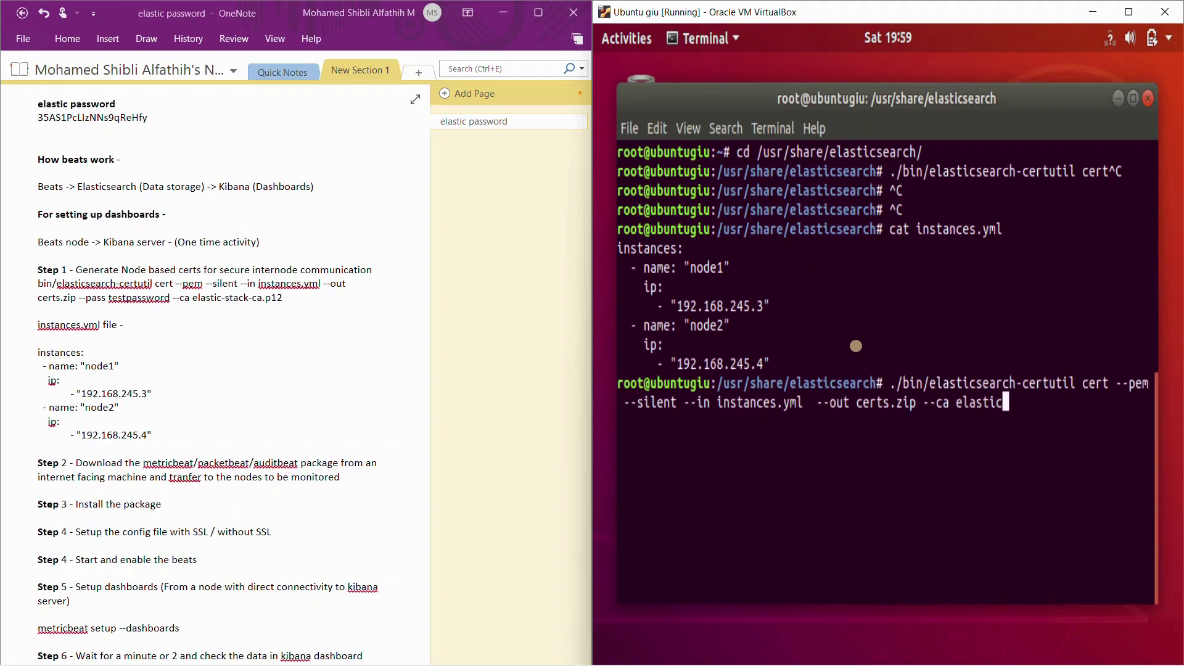
pyautogui.write('-stack-ca.p12')
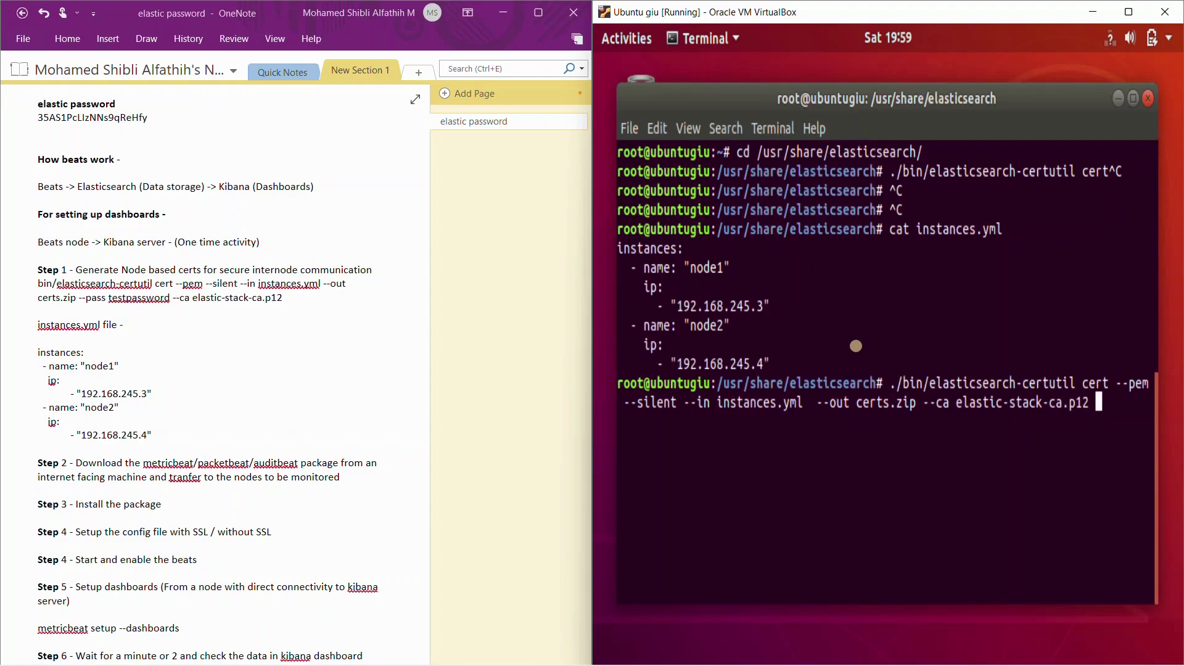
pyautogui.press('Return')
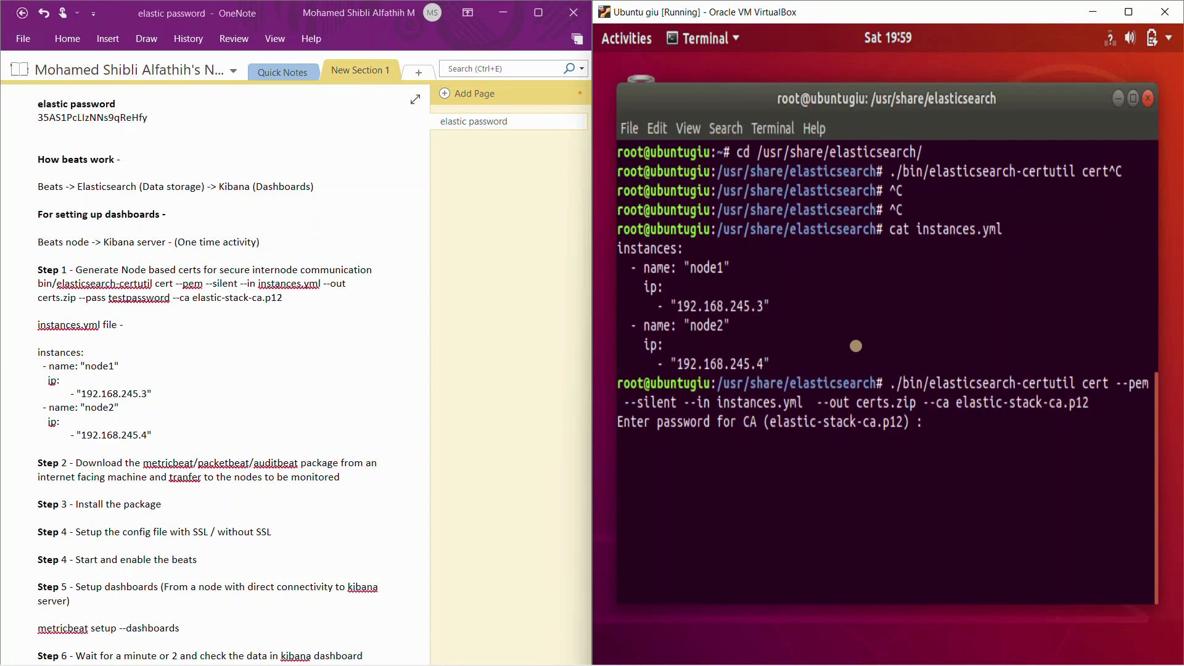
pyautogui.press('Return')
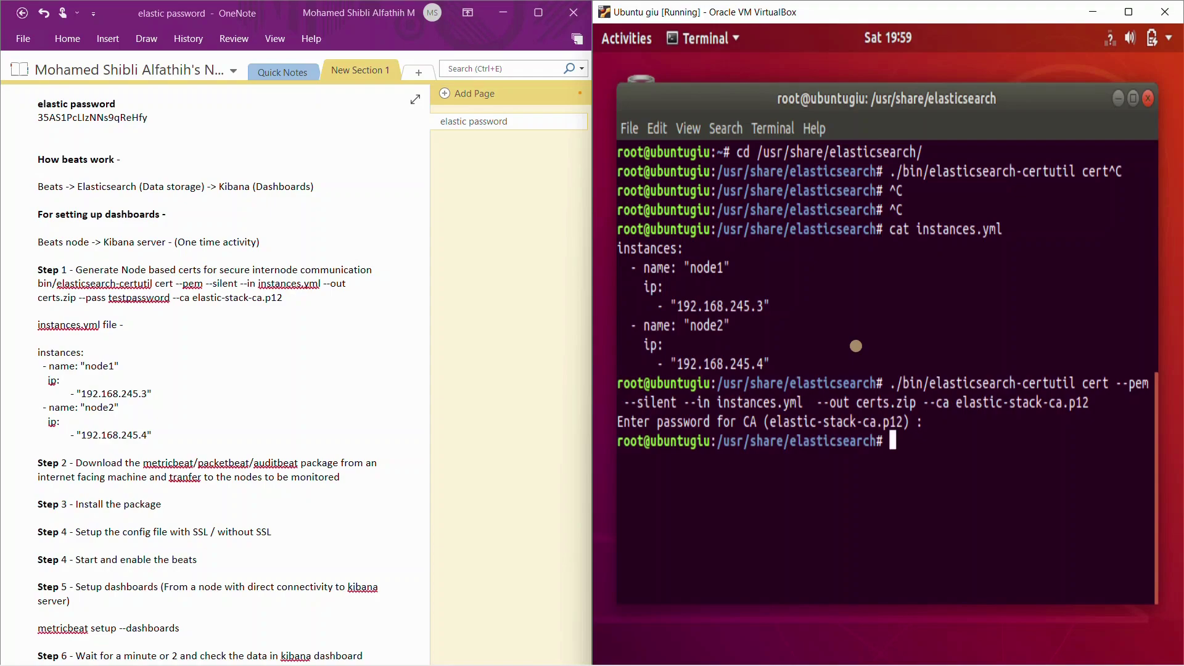
# List the elasticsearch folder in detail by modification time and unzip certs.zip there.
pyautogui.write('ls -lrth')
pyautogui.press('Return')
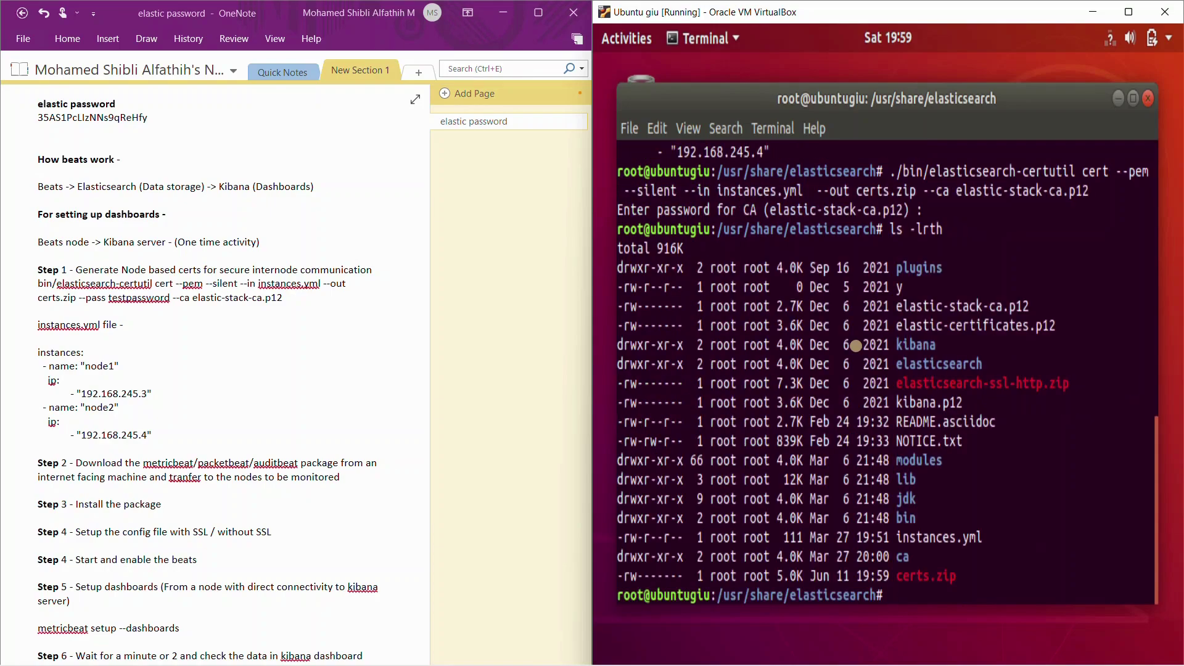
pyautogui.write('unzip certs.zip')
pyautogui.press('Return')
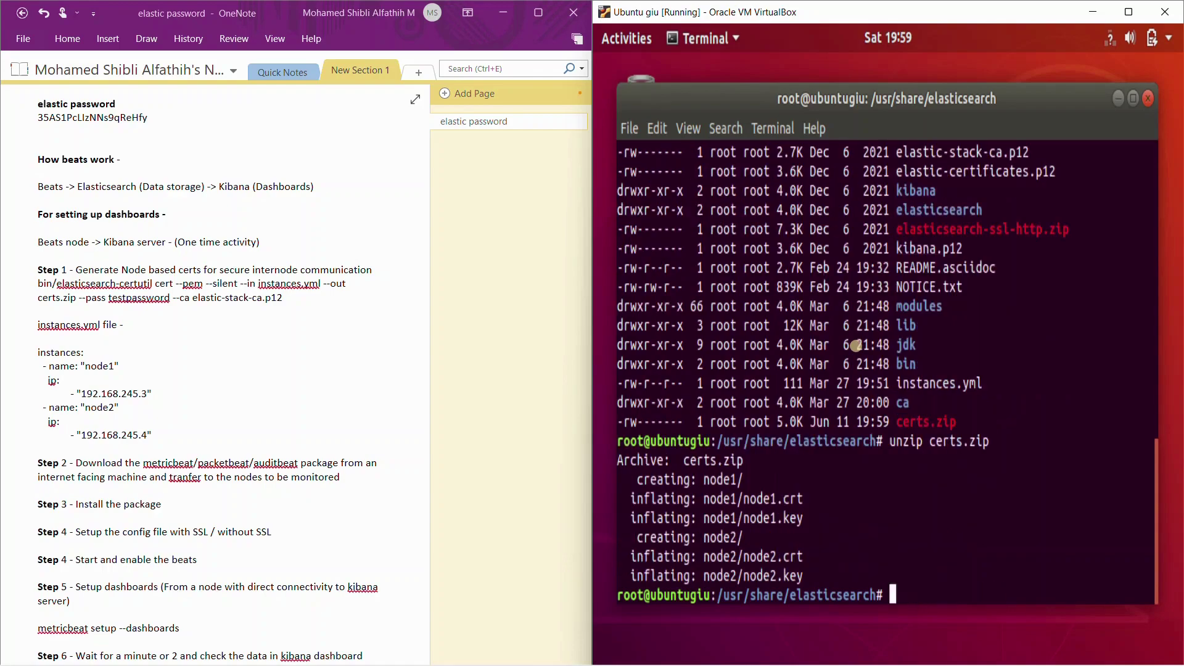
# Go into the extracted node1 folder and list its files.
pyautogui.write('cd node')
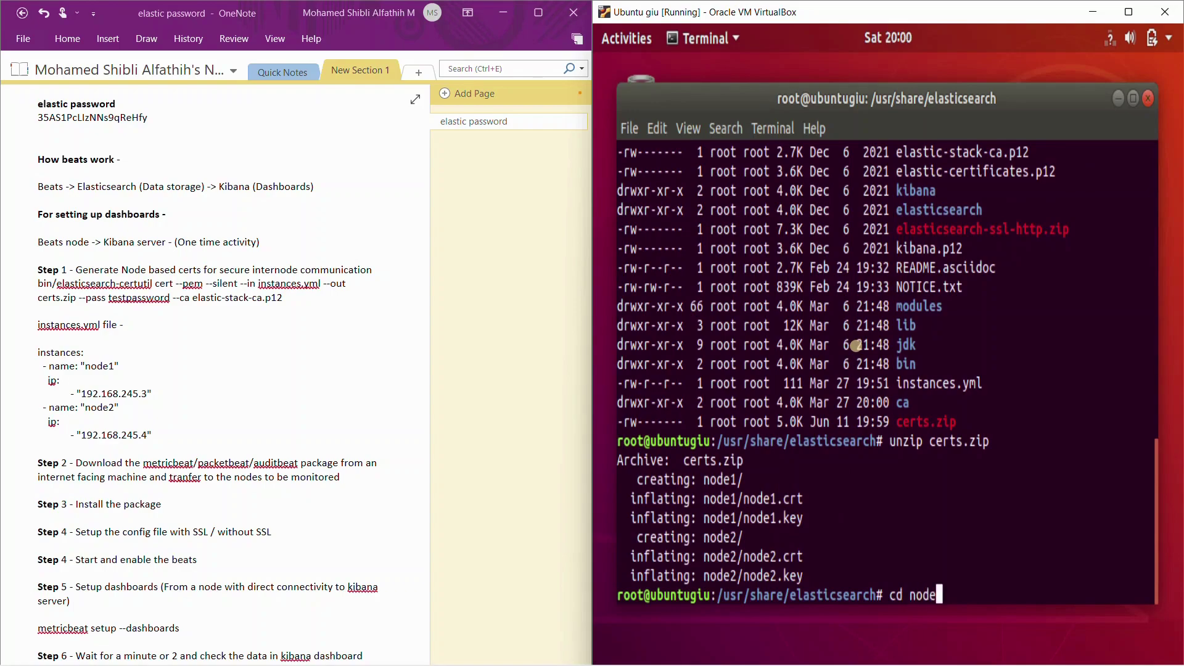
pyautogui.write('1/')
pyautogui.press('Return')
pyautogui.write('ls')
pyautogui.press('Return')
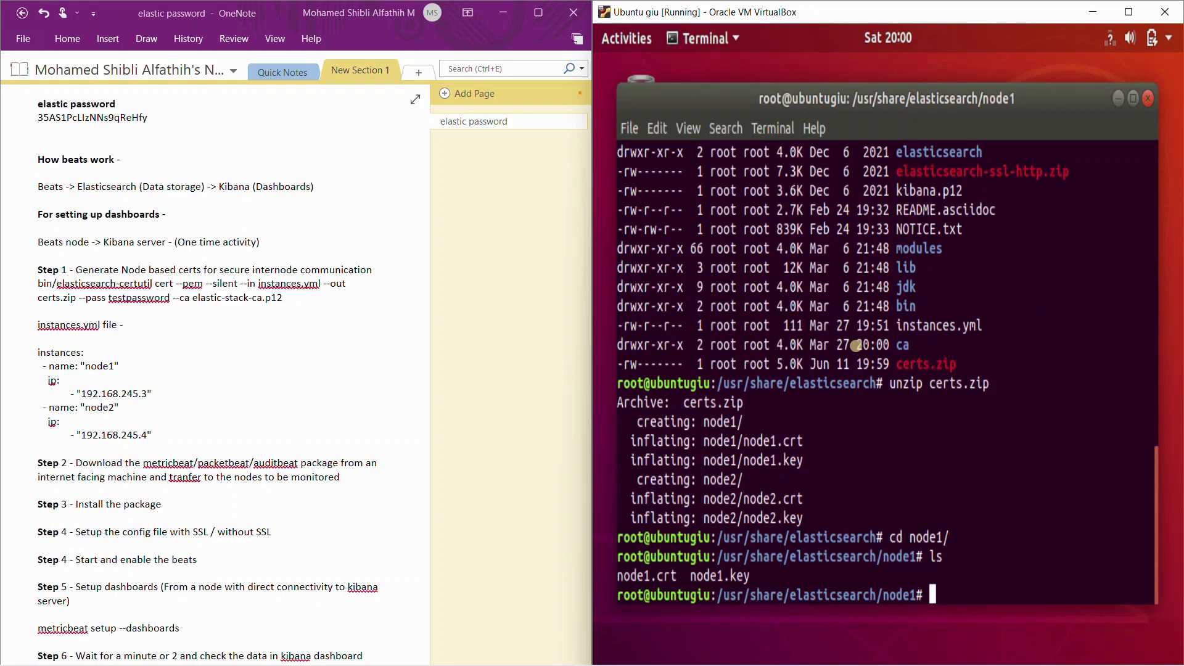
# Clear the terminal, change to /mnt/myfiles/ and list the packages stored there.
pyautogui.write('clear')
pyautogui.press('Return')
pyautogui.write('cd')
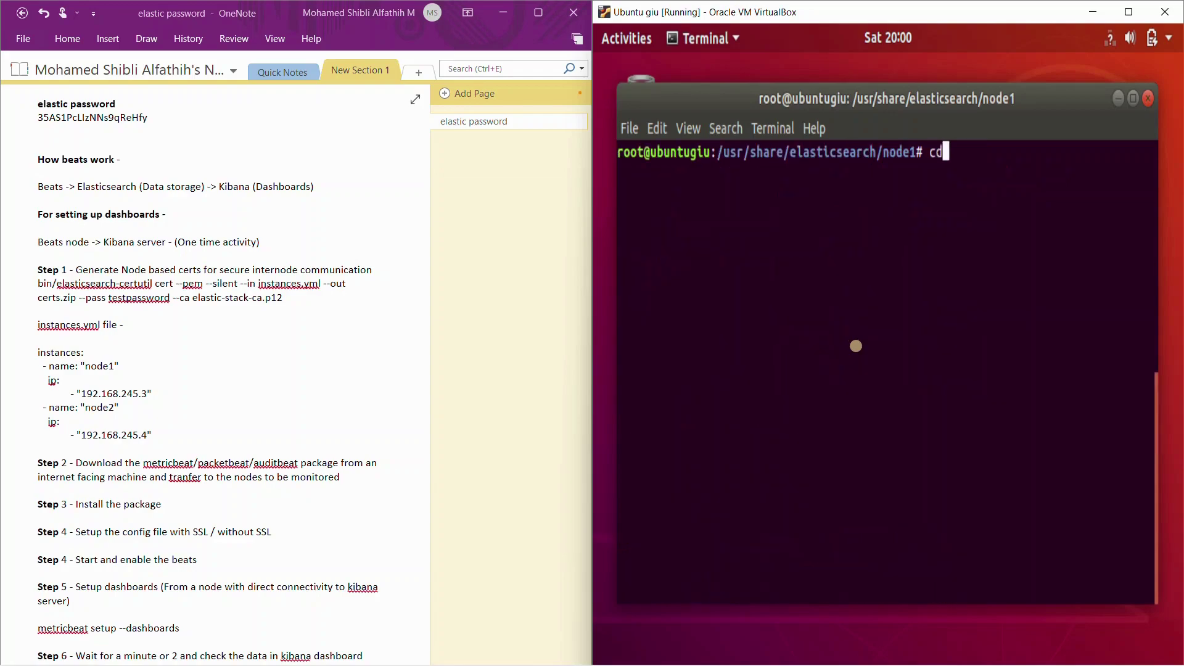
pyautogui.write(' /mnt/myfiles/')
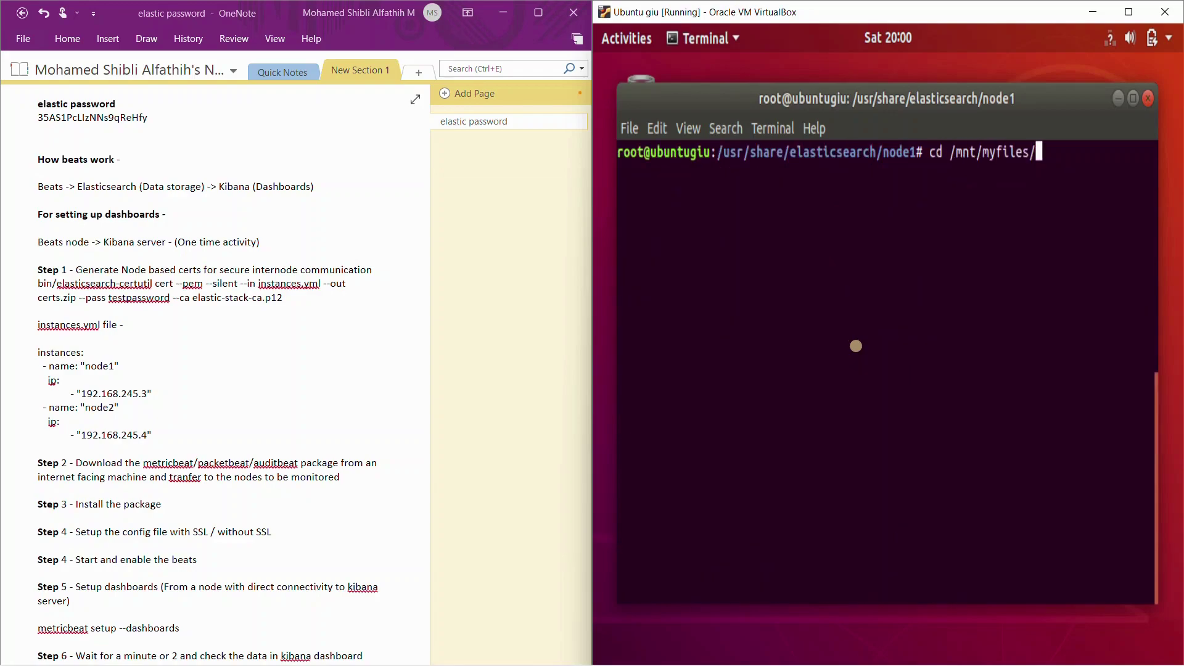
pyautogui.press('Return')
pyautogui.write('ls')
pyautogui.press('Return')
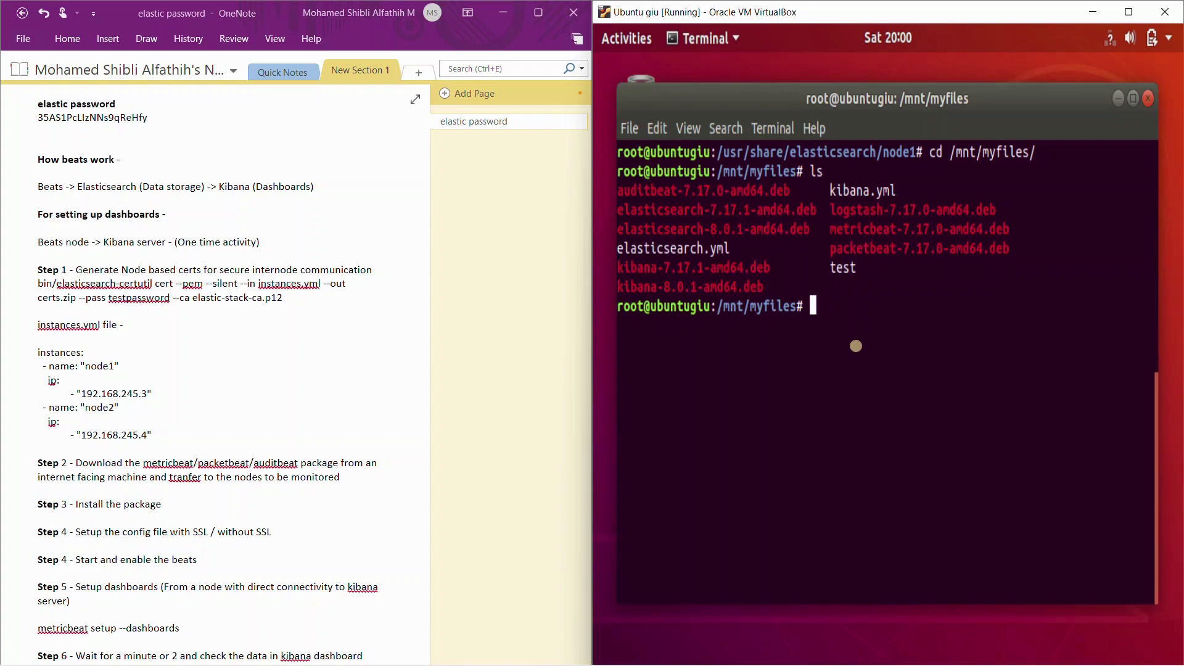
# Clear the terminal, change to /etc/metricbeat and display the contents of metricbeat.yml.
pyautogui.write('clear')
pyautogui.press('Return')
pyautogui.write('cd /etc/metr')
pyautogui.press('Tab')
pyautogui.press('Return')
pyautogui.write('cat metricbeat.yml')
pyautogui.press('Return')
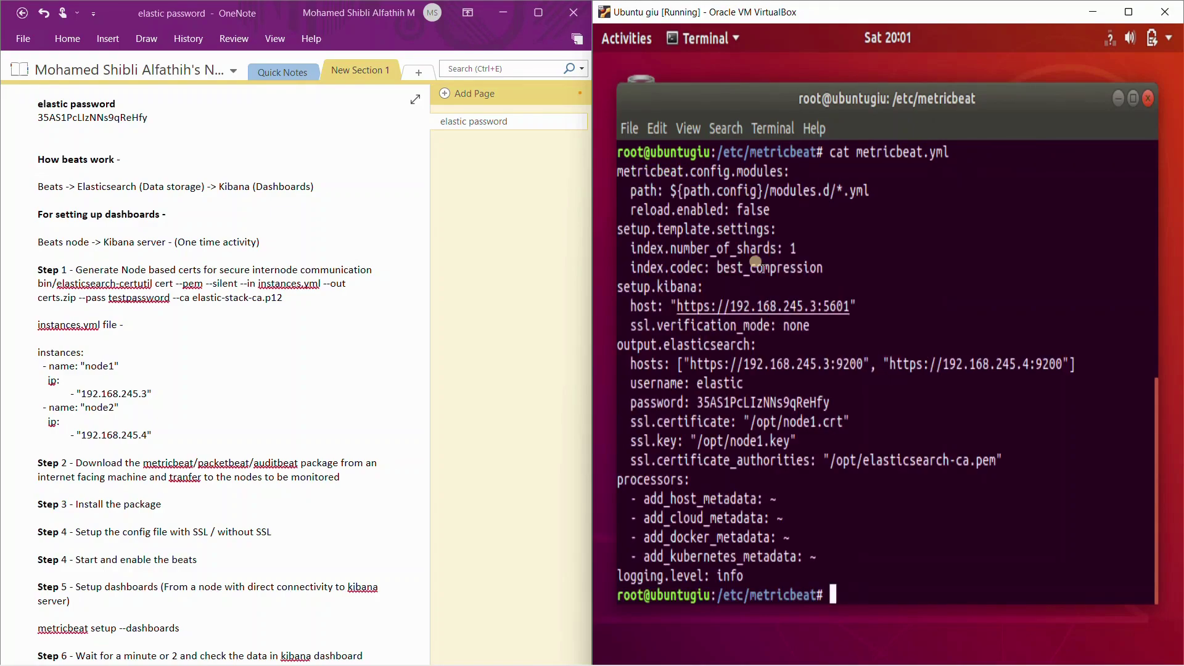
# Examine the config.modules block and the template settings for shard count and index codec in the displayed metricbeat.yml.
pyautogui.moveTo(618, 168); pyautogui.dragTo(829, 595)
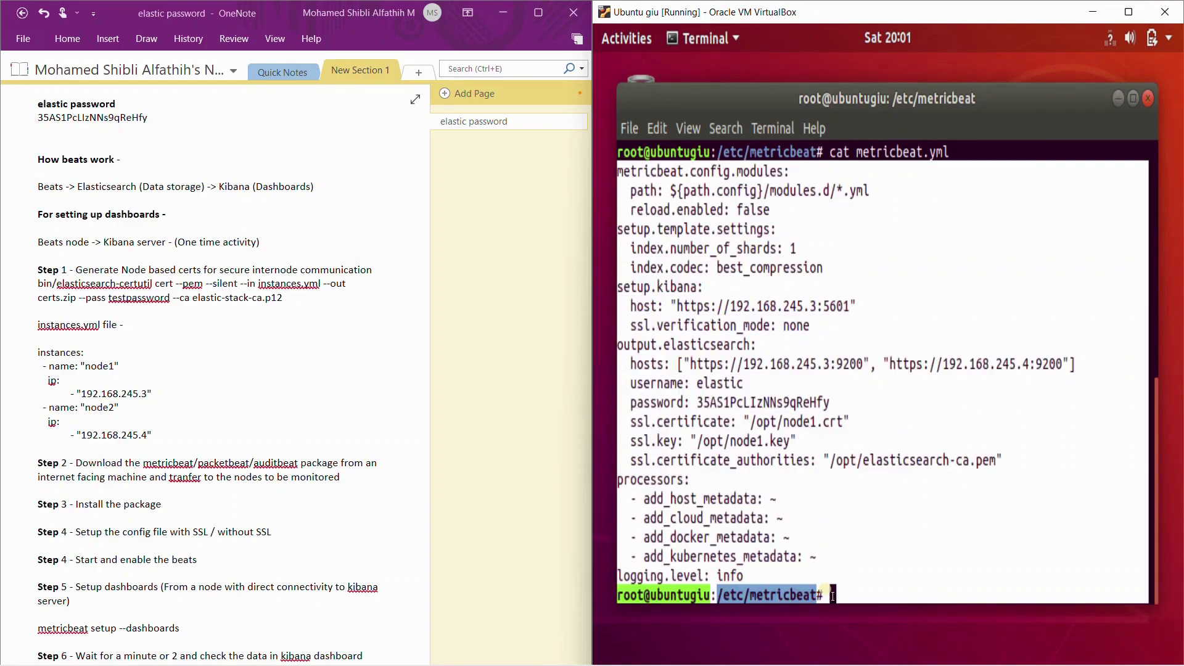
pyautogui.click(710, 573)
pyautogui.moveTo(617, 167); pyautogui.dragTo(845, 211)
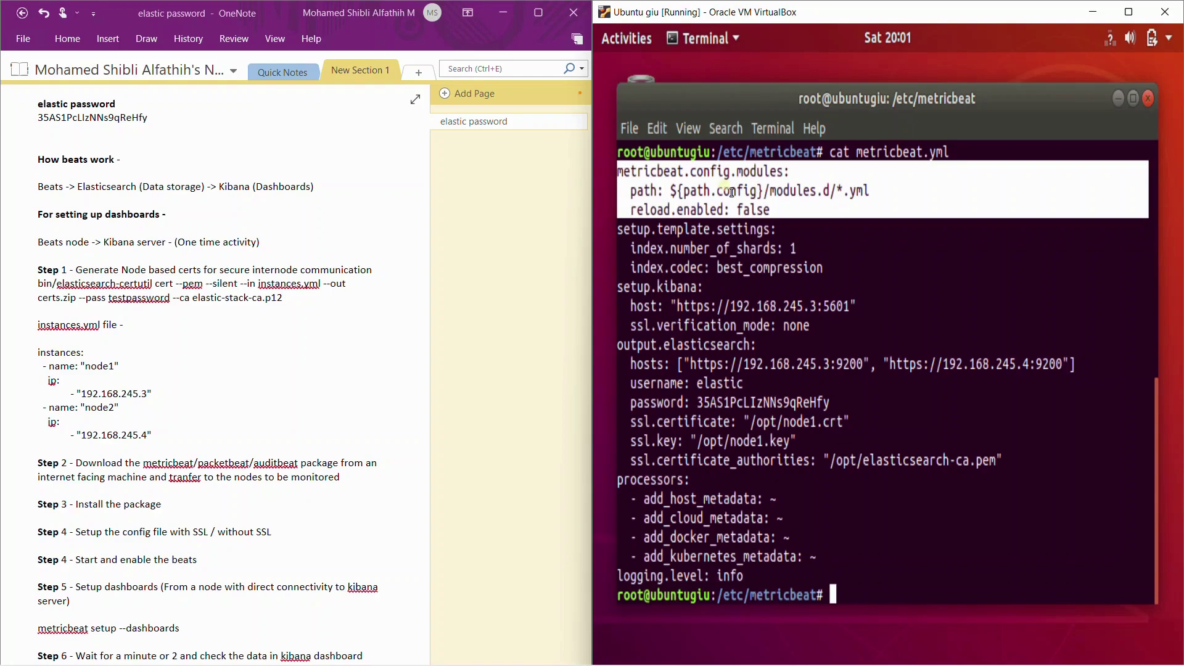
pyautogui.click(767, 210)
pyautogui.moveTo(635, 245); pyautogui.dragTo(795, 253)
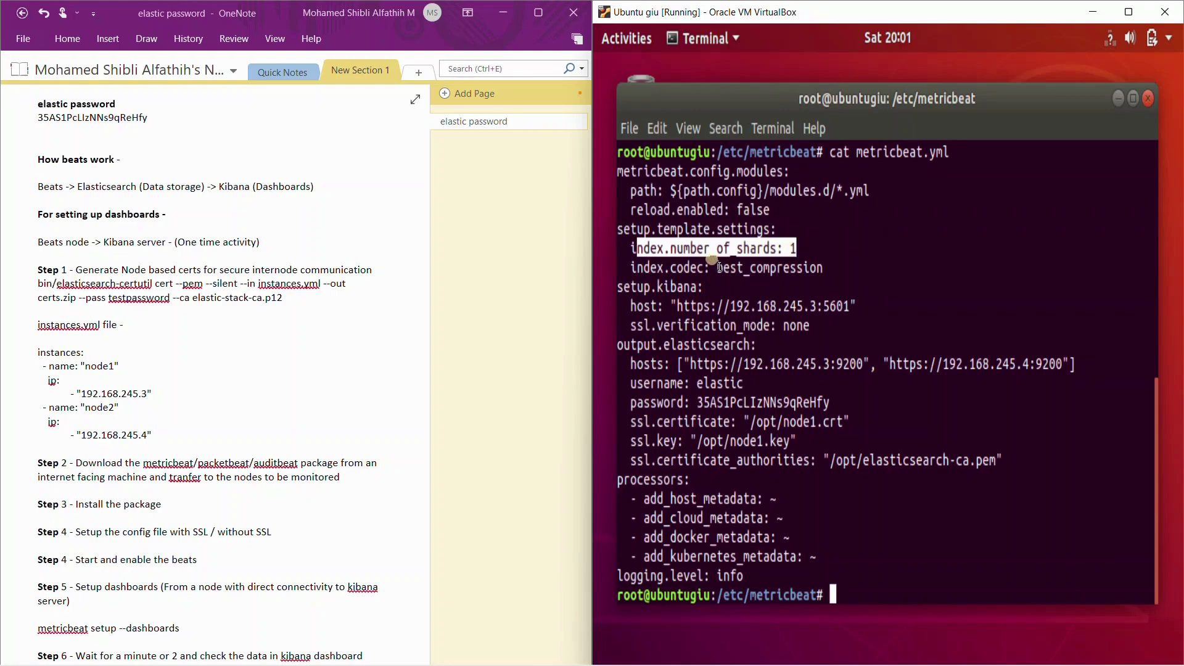
pyautogui.moveTo(717, 267); pyautogui.dragTo(823, 266)
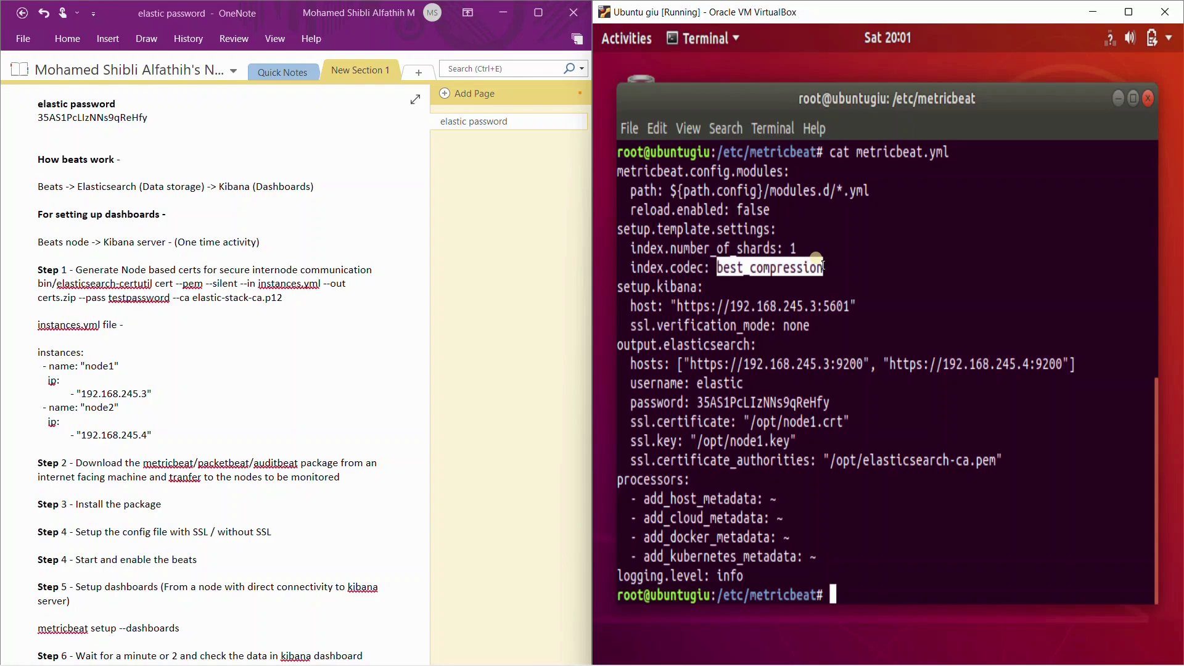
# Examine the setup.kibana block with its host and SSL verification mode in metricbeat.yml.
pyautogui.moveTo(610, 278); pyautogui.dragTo(814, 326)
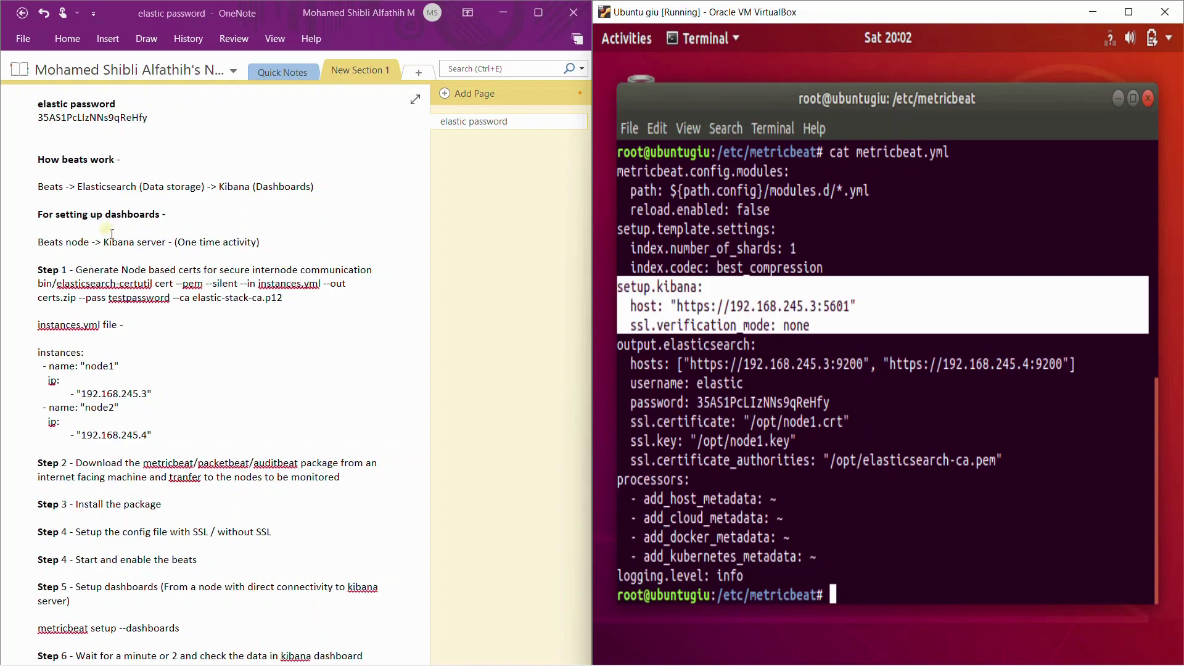
pyautogui.click(614, 281)
pyautogui.moveTo(614, 281); pyautogui.dragTo(832, 322)
pyautogui.click(624, 286)
pyautogui.click(615, 338)
# Examine the output.elasticsearch block, covering the login fields, node certificate, key and certificate authority paths.
pyautogui.moveTo(620, 343); pyautogui.dragTo(1003, 460)
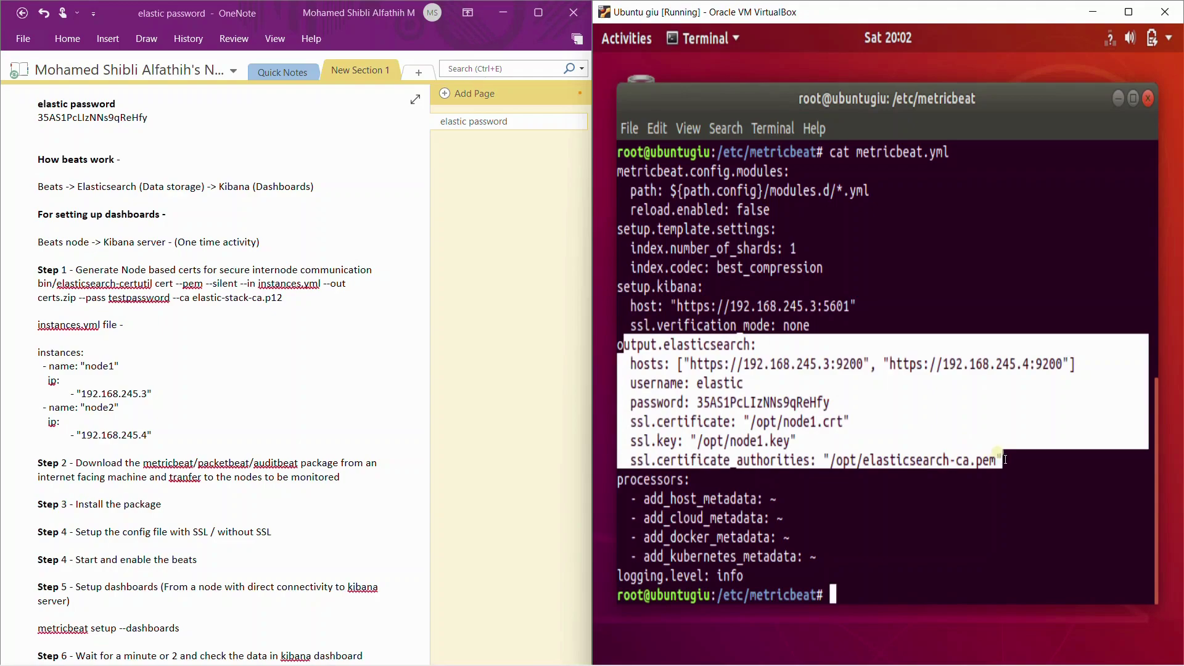
pyautogui.click(832, 426)
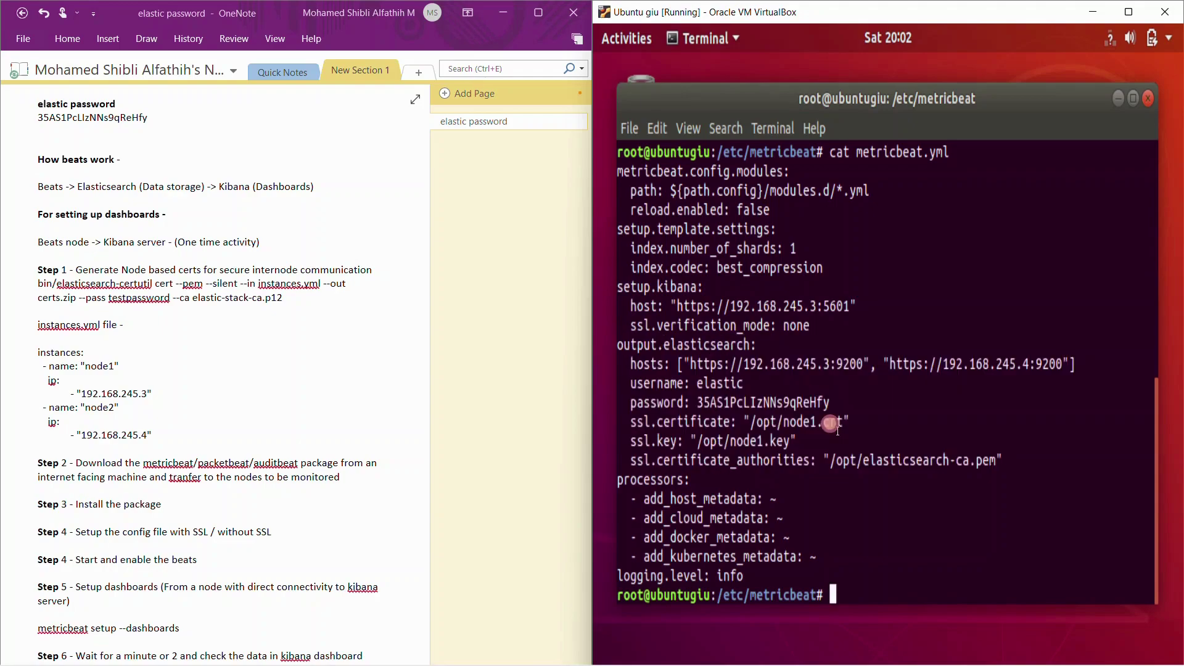
pyautogui.doubleClick(652, 384)
pyautogui.doubleClick(666, 402)
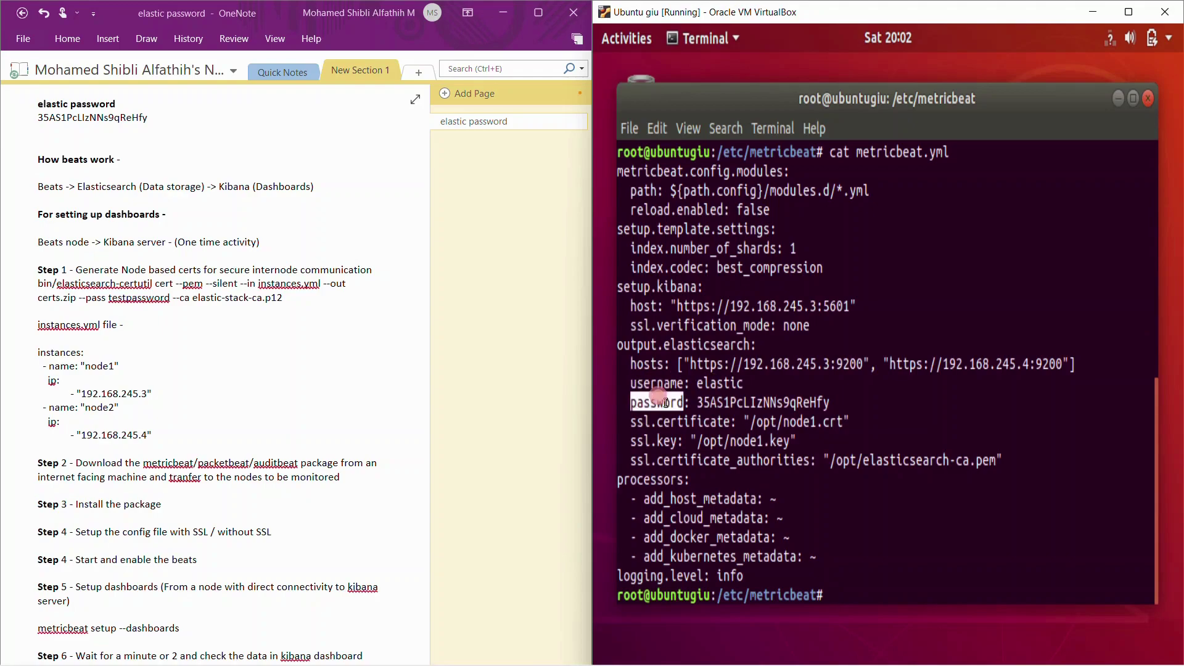
pyautogui.moveTo(630, 421); pyautogui.dragTo(849, 423)
pyautogui.moveTo(630, 441); pyautogui.dragTo(790, 442)
pyautogui.click(635, 460)
pyautogui.moveTo(636, 459); pyautogui.dragTo(1002, 460)
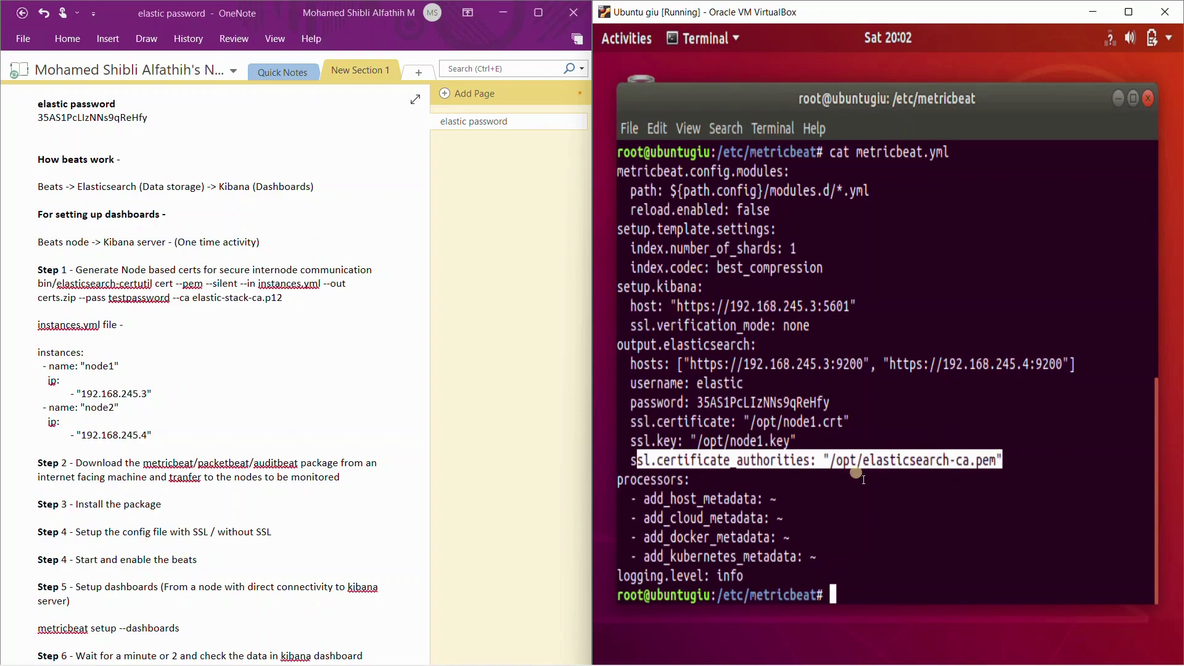
pyautogui.click(691, 461)
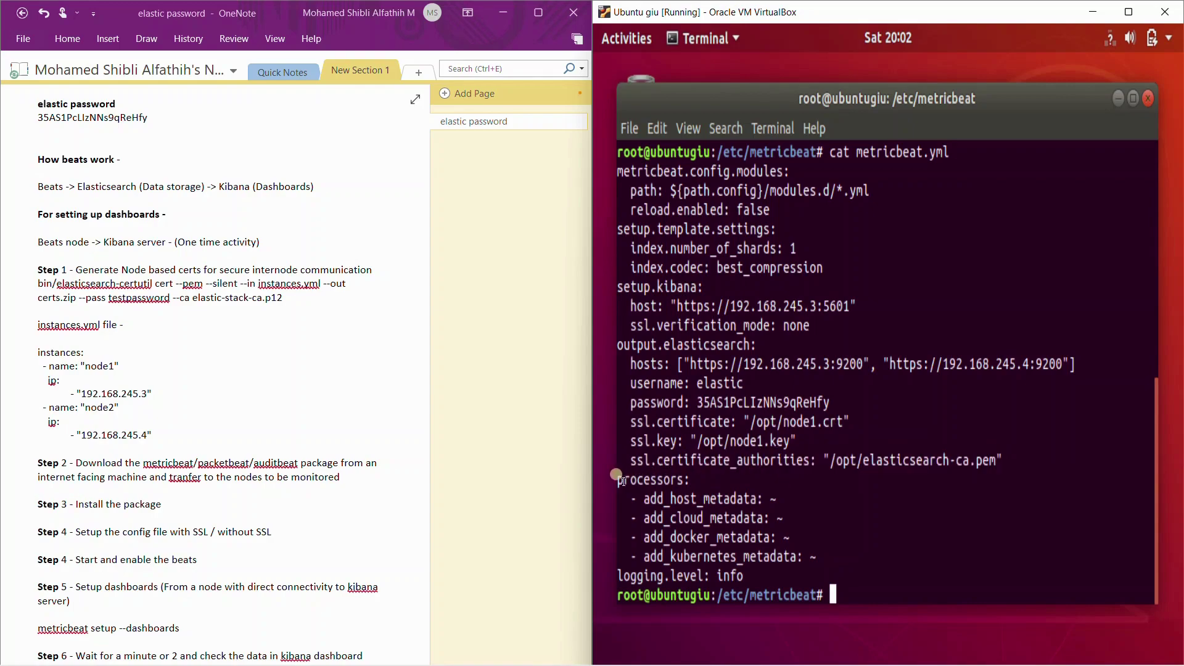
# Examine the processors block and the logging level at the end of metricbeat.yml.
pyautogui.moveTo(617, 479); pyautogui.dragTo(817, 557)
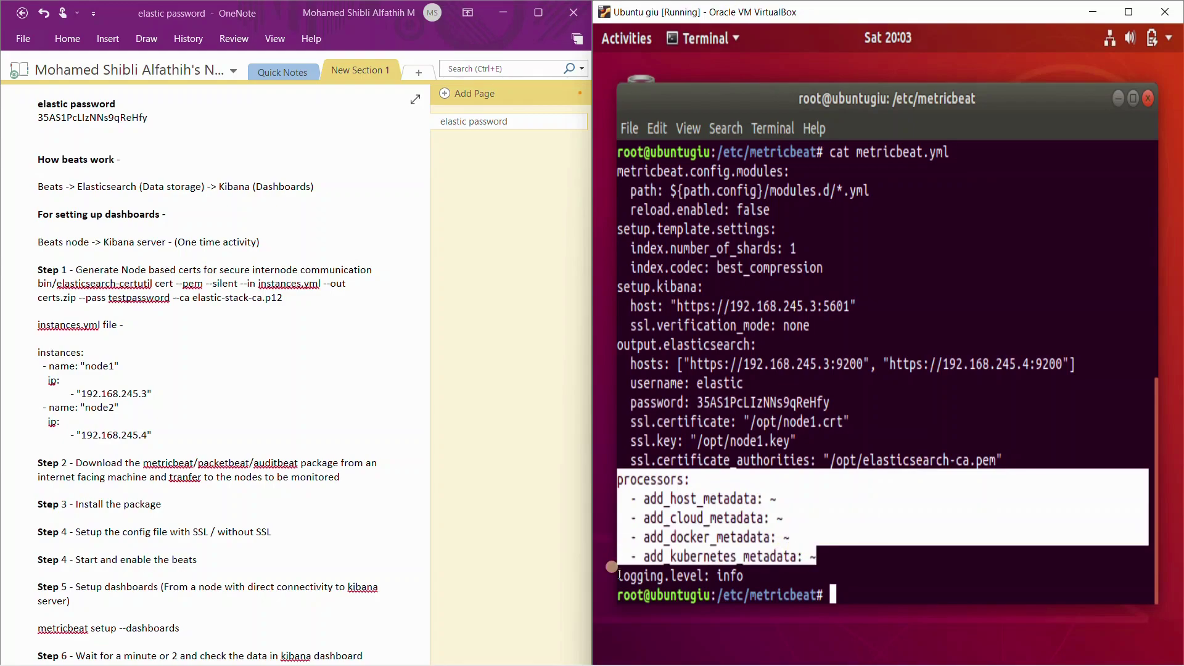
pyautogui.moveTo(619, 575); pyautogui.dragTo(748, 577)
pyautogui.click(843, 549)
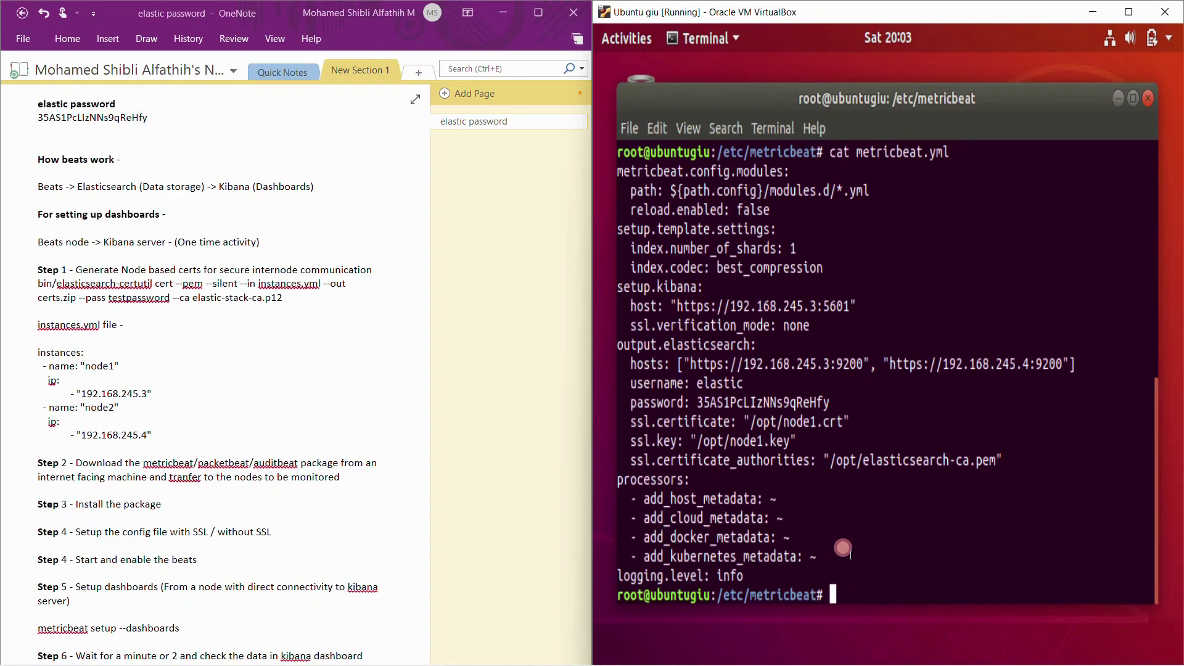
# Start the metricbeat service and check its status.
pyautogui.write('service metricbeat start')
pyautogui.press('Return')
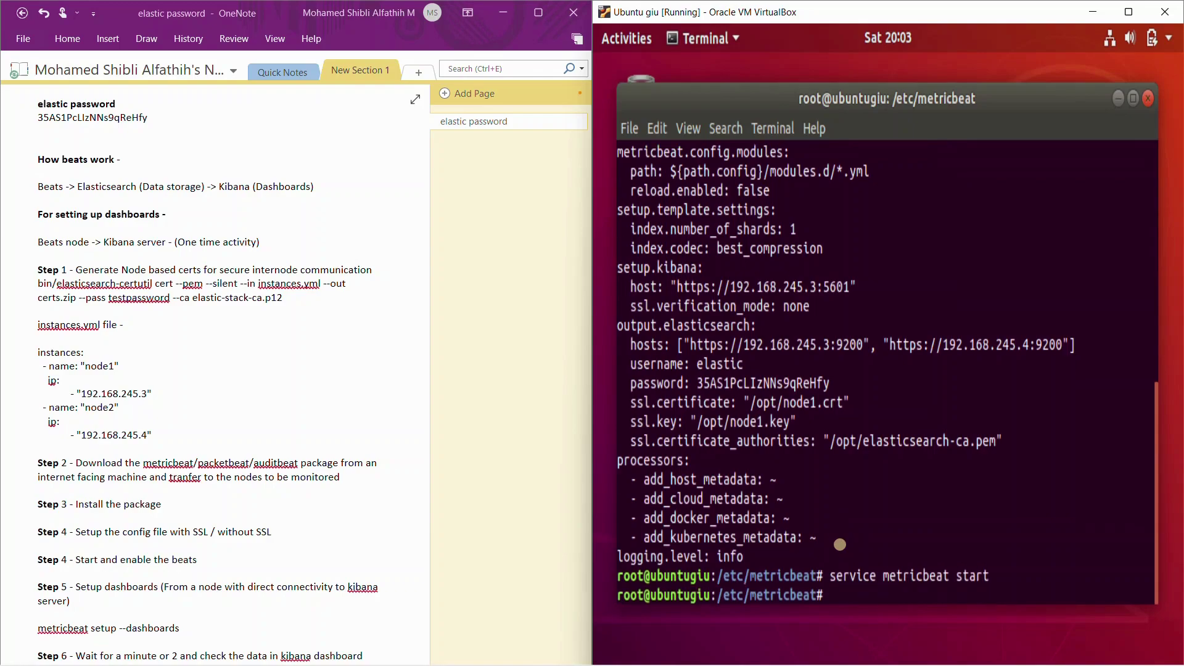
pyautogui.press('Up')
pyautogui.press('BackSpace')
pyautogui.press('BackSpace')
pyautogui.press('BackSpace')
pyautogui.press('BackSpace')
pyautogui.write('tat')
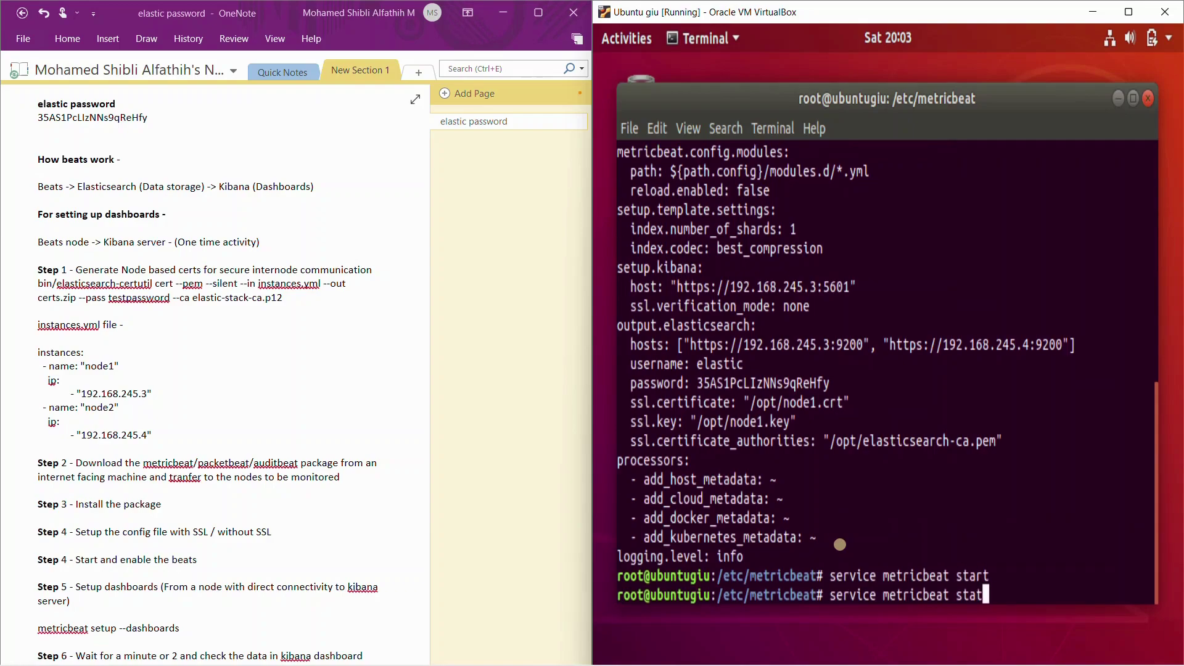
pyautogui.write('us')
pyautogui.press('Return')
pyautogui.click(1130, 10)
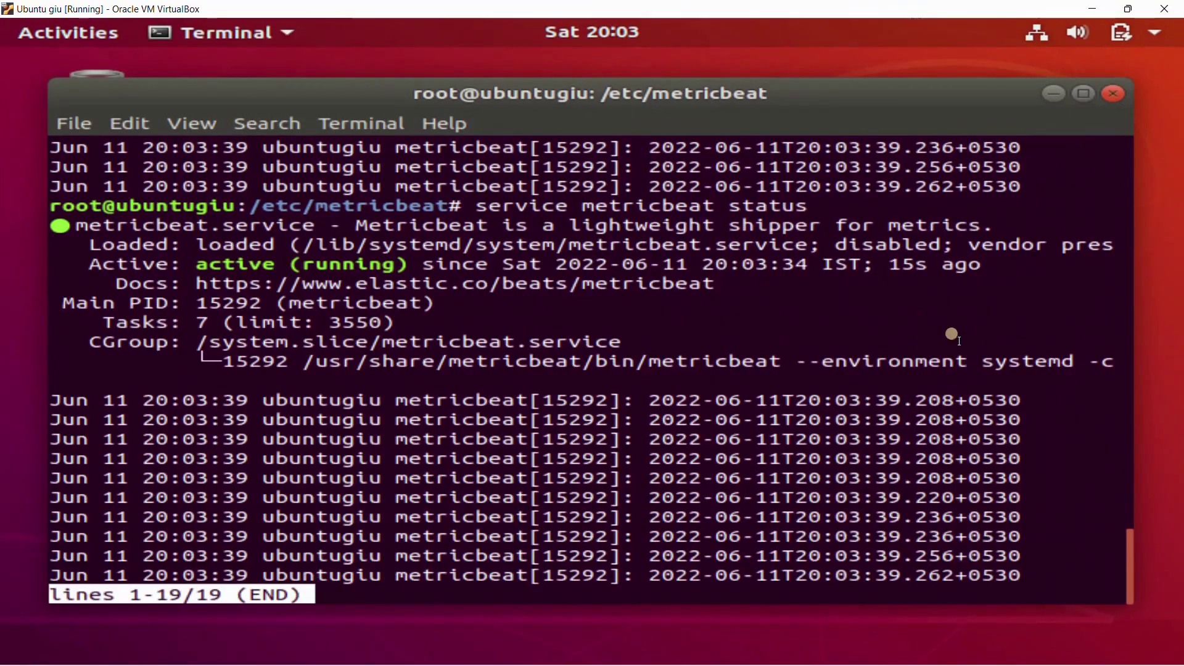
pyautogui.click(1132, 8)
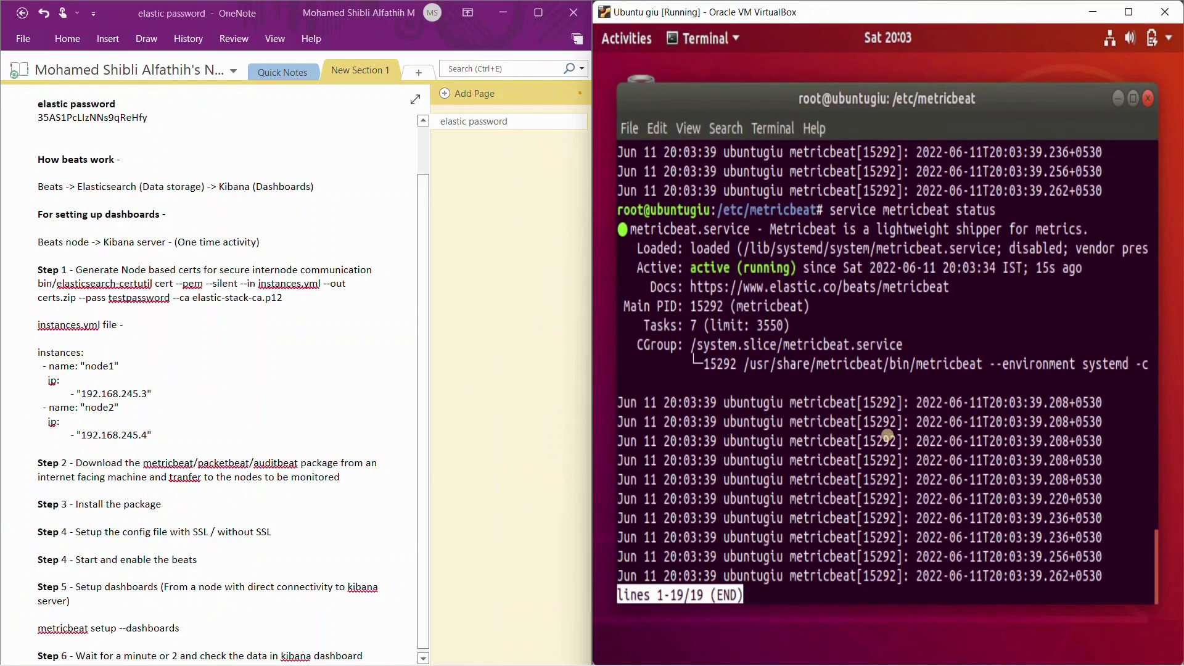
pyautogui.press('q')
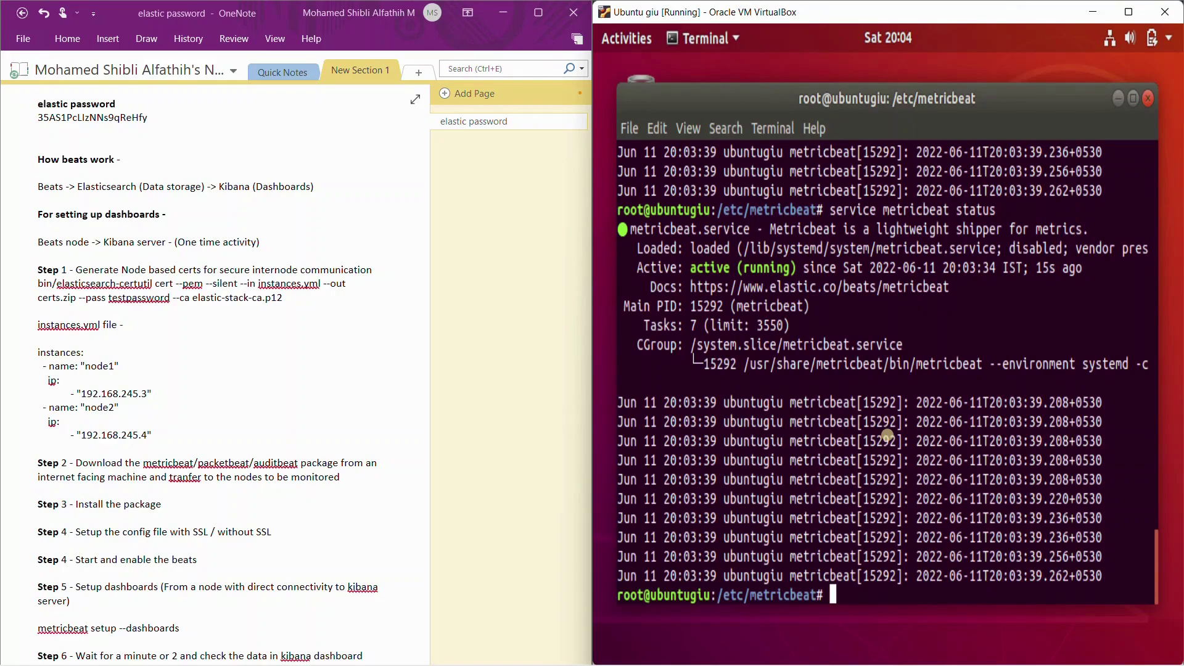
# Change to /etc/metricbeat/modules.d/ and list the module configuration files.
pyautogui.write('cd /etc/metricbeat/modules.d/')
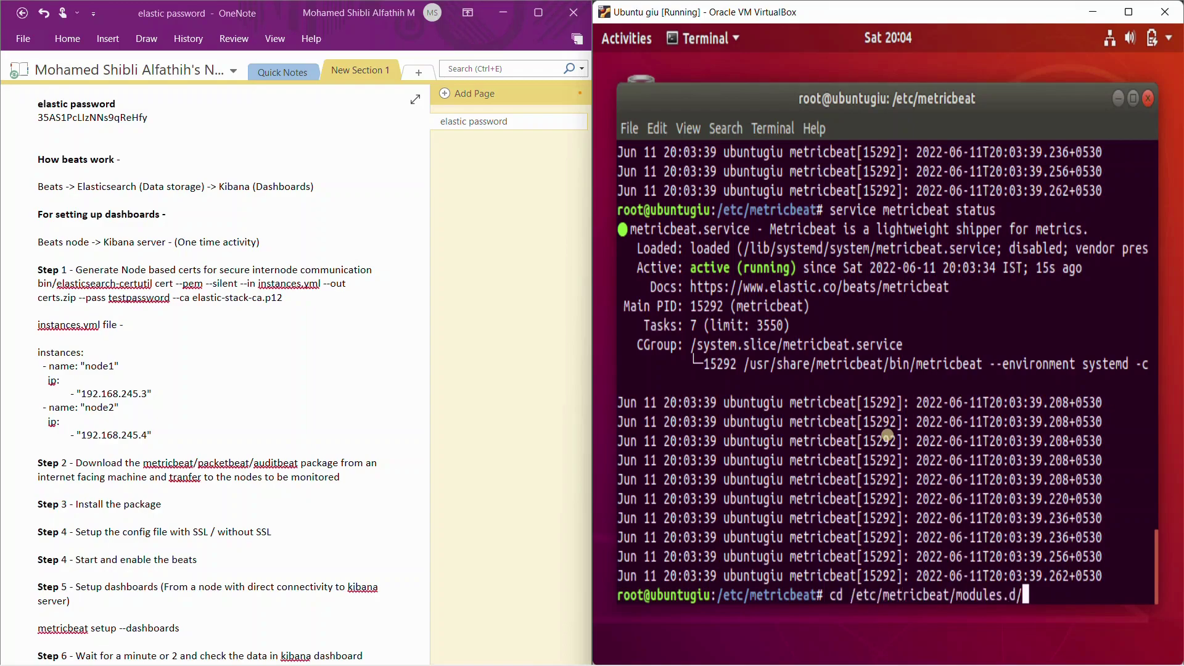
pyautogui.press('Return')
pyautogui.write('ls')
pyautogui.press('Return')
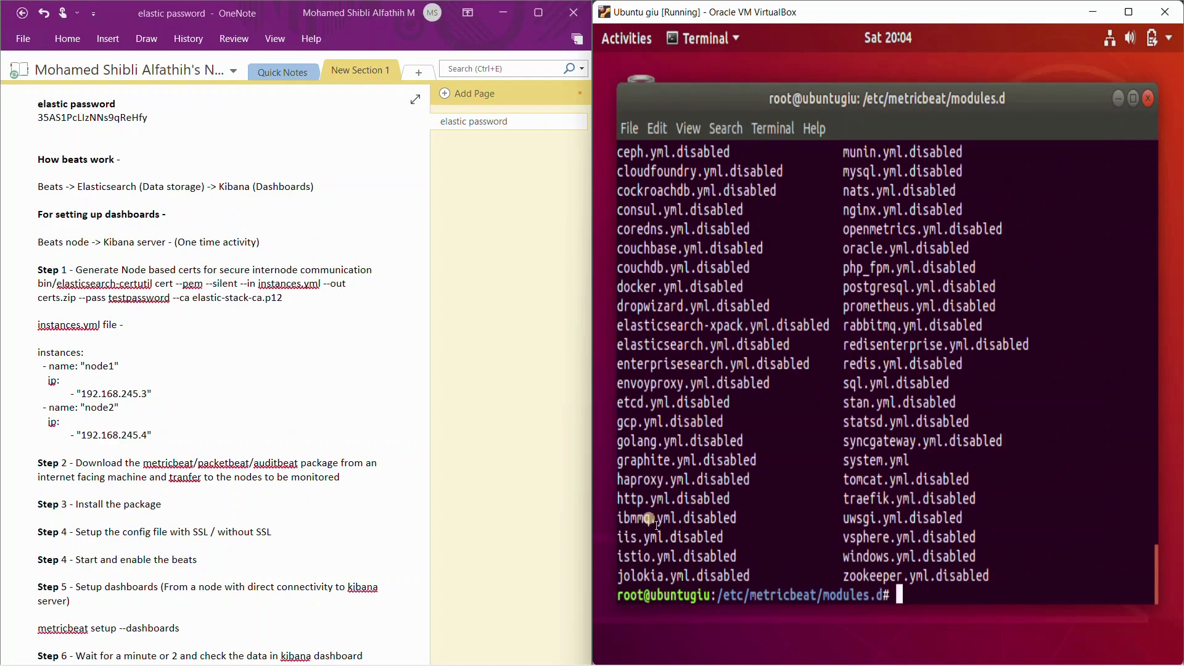
pyautogui.doubleClick(645, 478)
pyautogui.click(648, 455)
pyautogui.click(645, 325)
# Clear the terminal and load the Kibana dashboards with metricbeat setup --dashboards.
pyautogui.write('clear')
pyautogui.press('Return')
pyautogui.write('m')
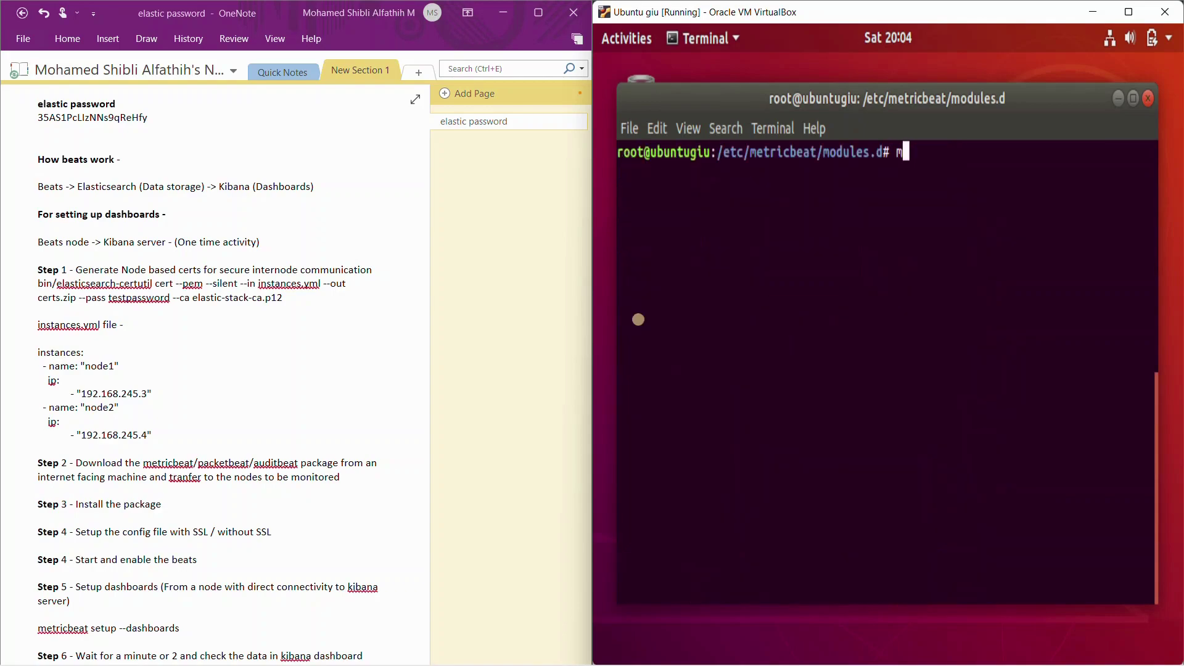
pyautogui.write('etricbeat s')
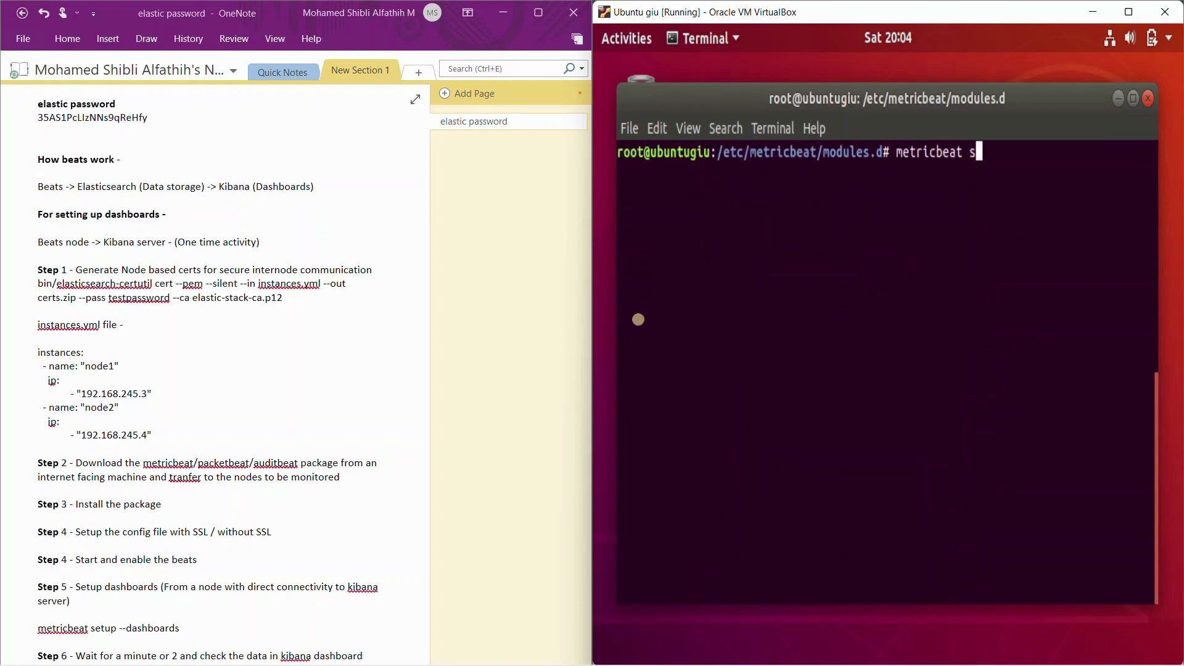
pyautogui.write('etup --dash')
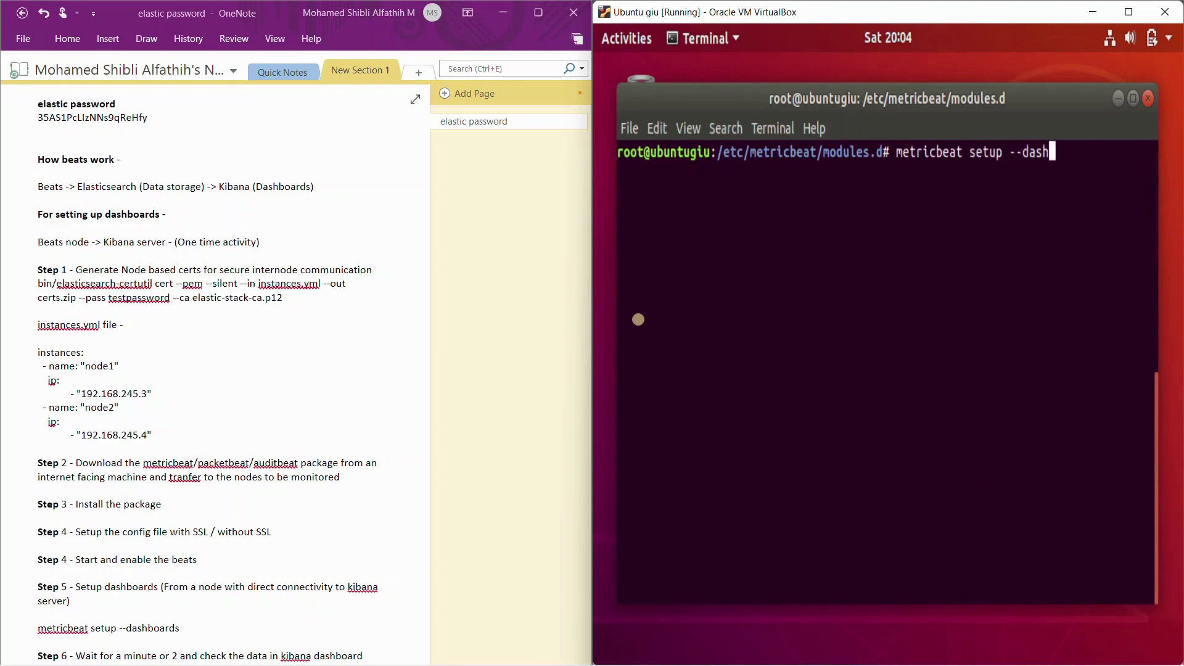
pyautogui.write('boards')
pyautogui.press('Return')
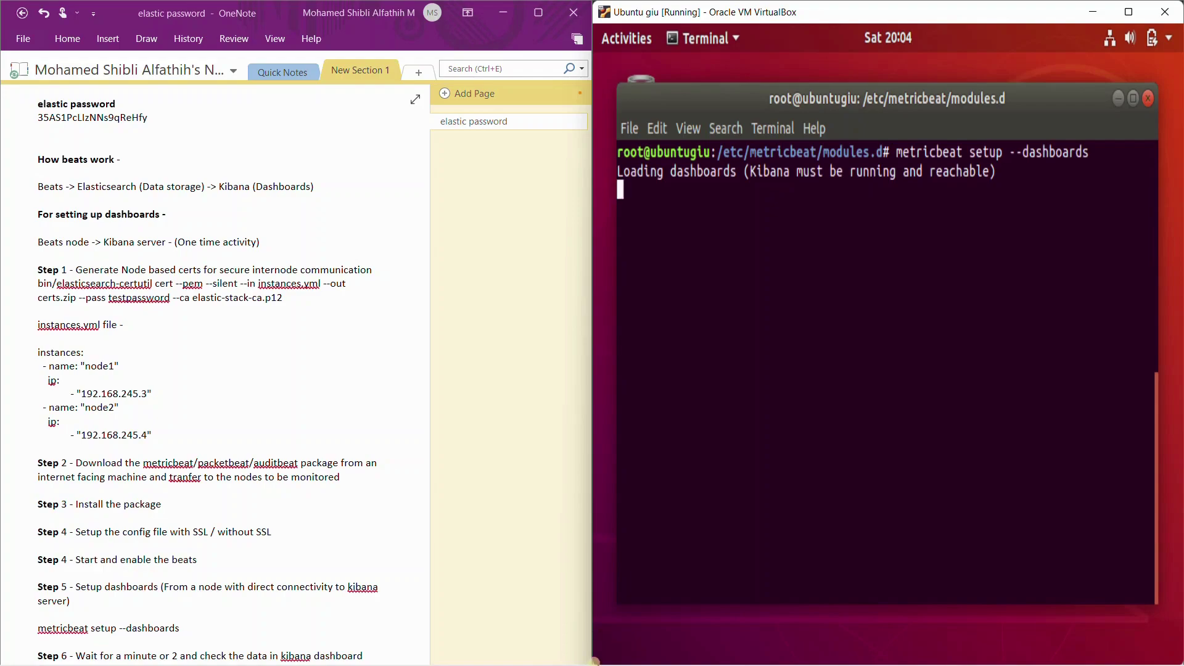
# Switch to Kibana in Chrome, look through the Dashboards list for Metricbeat entries and reload the page.
pyautogui.click(660, 657)
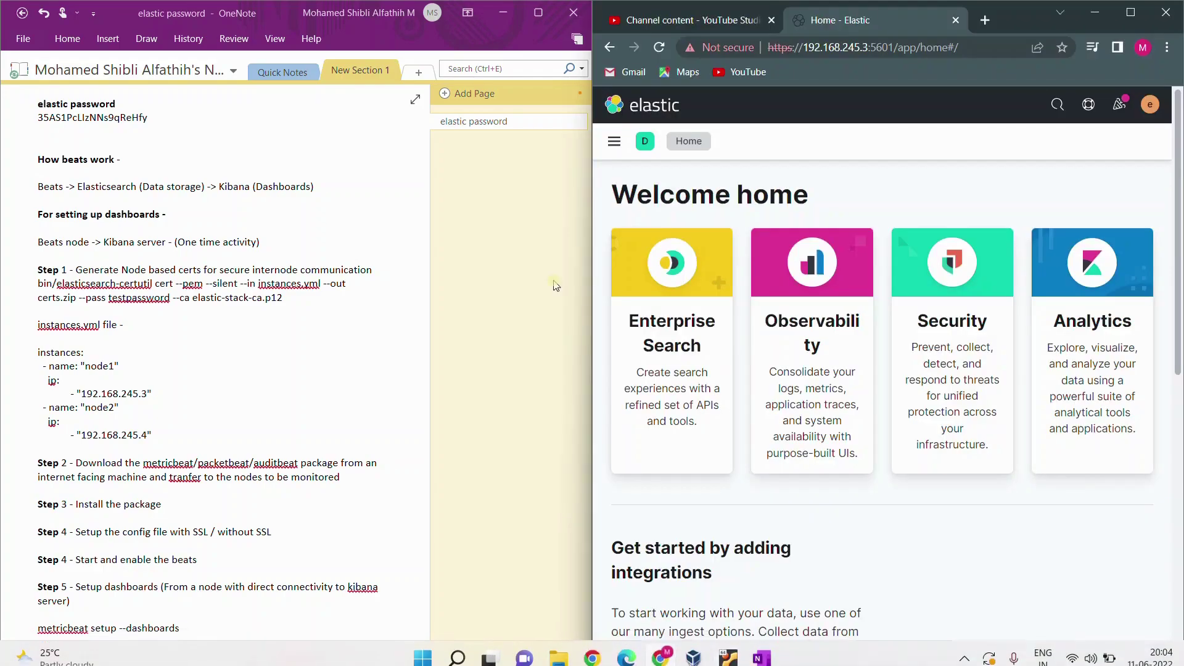
pyautogui.click(614, 141)
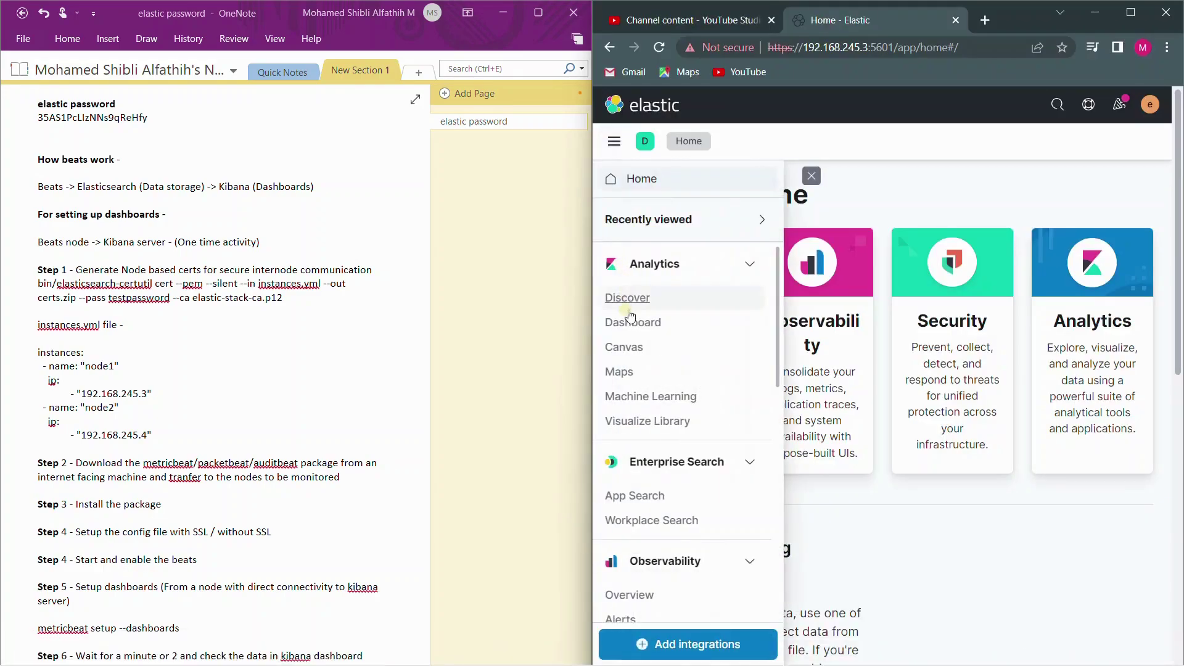
pyautogui.click(632, 321)
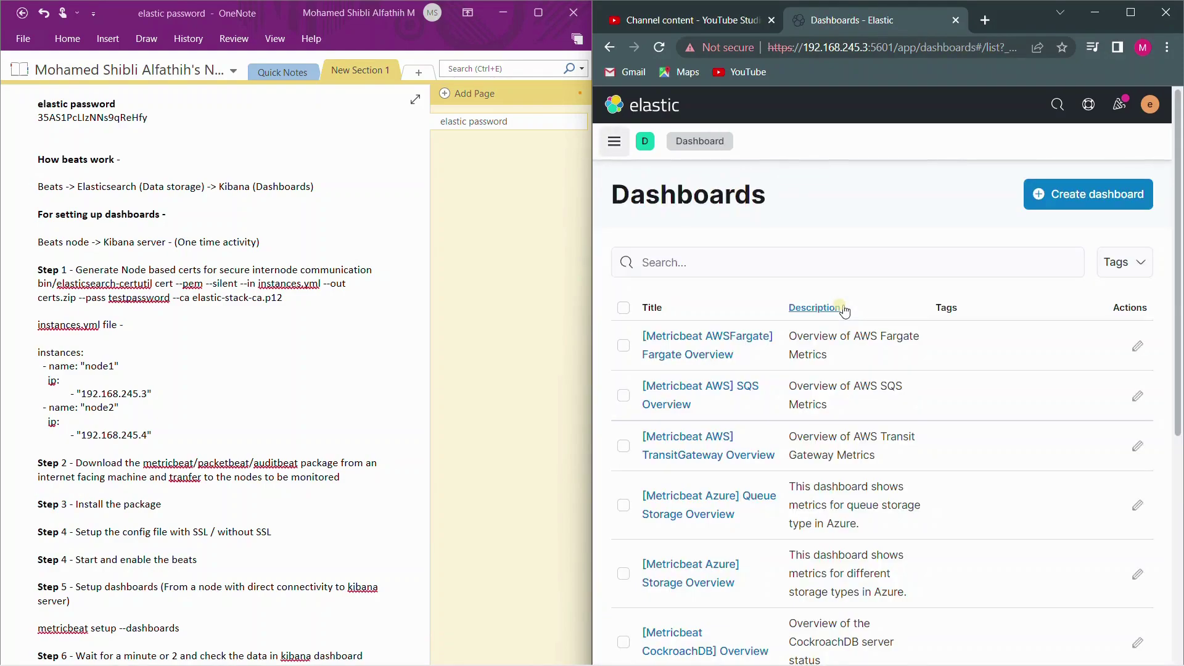
pyautogui.scroll(-6, 844, 312)
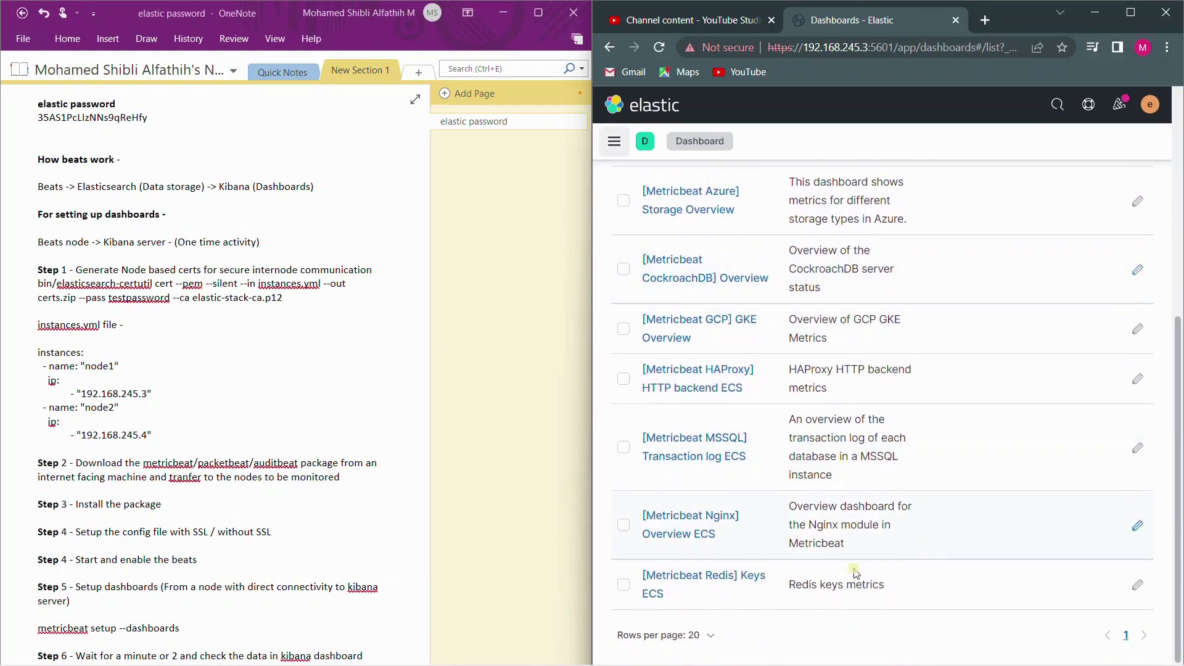
pyautogui.scroll(4, 925, 468)
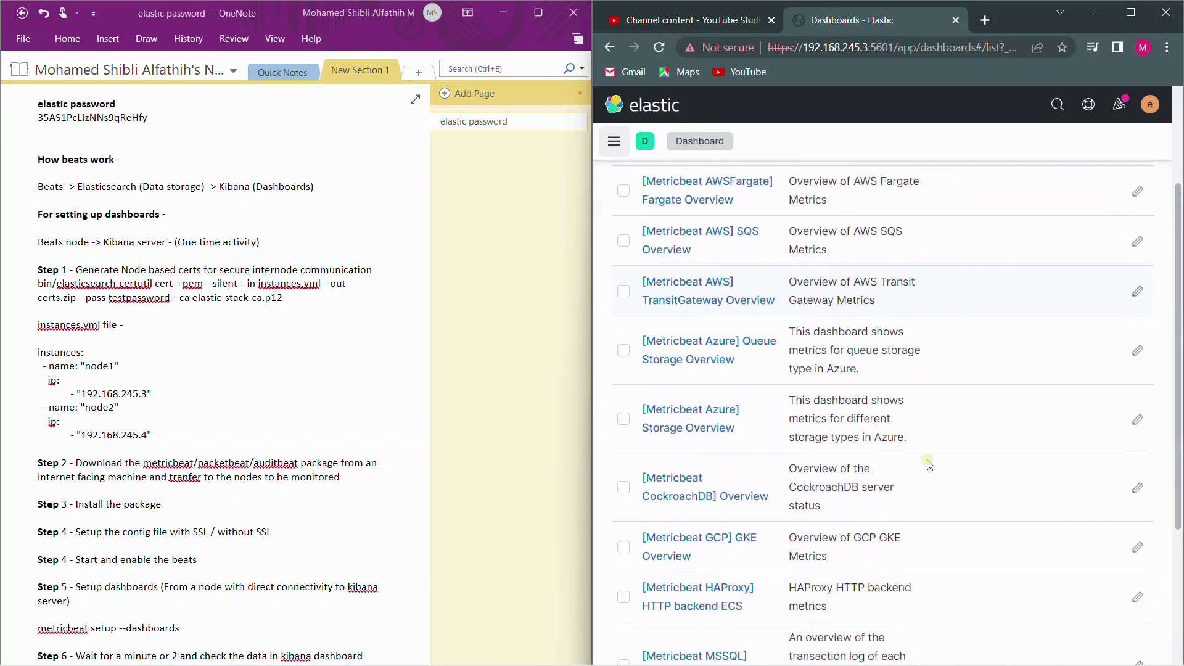
pyautogui.scroll(-4, 929, 466)
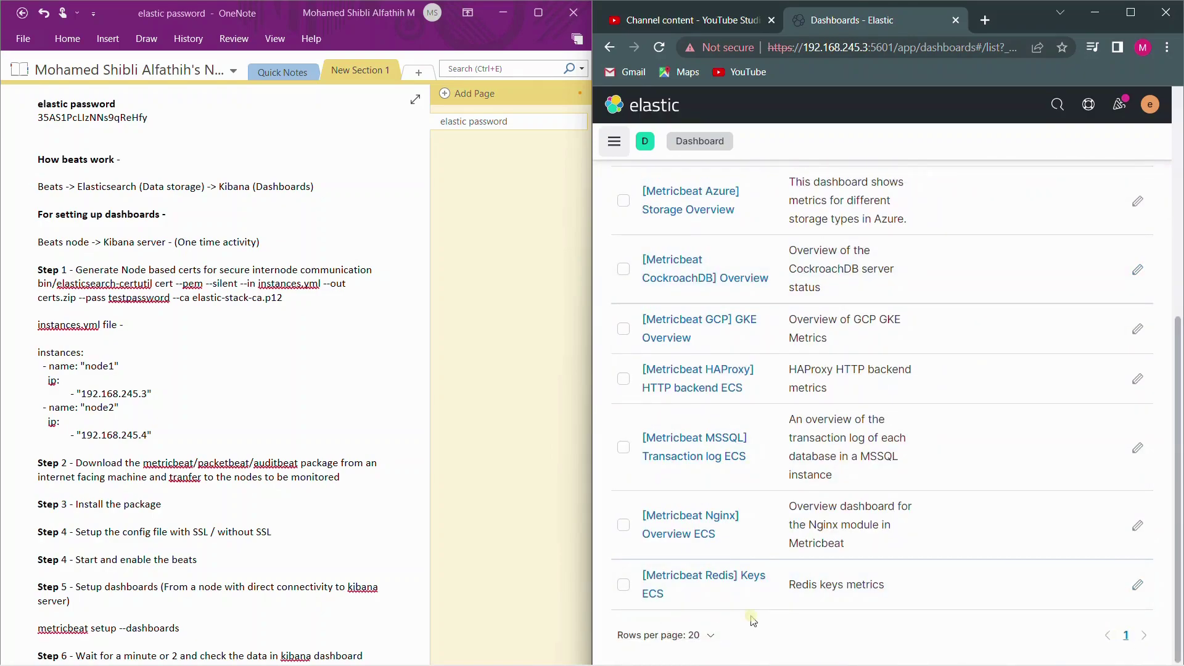
pyautogui.scroll(8, 751, 616)
pyautogui.click(661, 49)
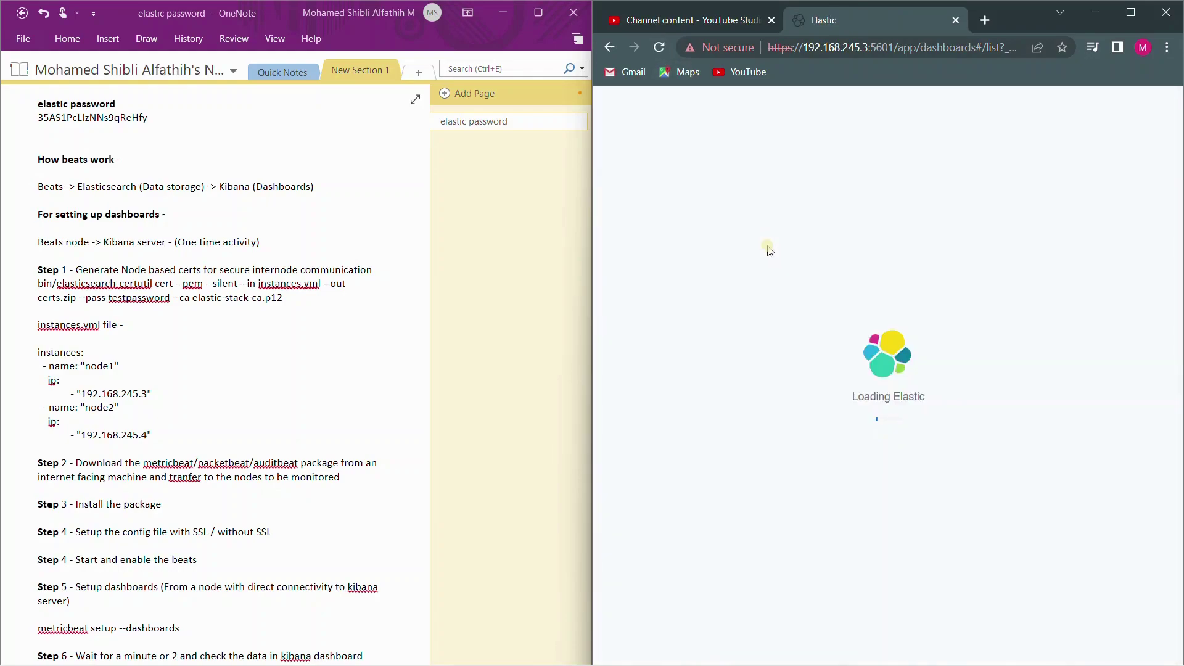
# Check the dashboard setup in the Ubuntu terminal, then return to Kibana and view page 2 of the Dashboards list.
pyautogui.hotkey('alt', 'Tab')
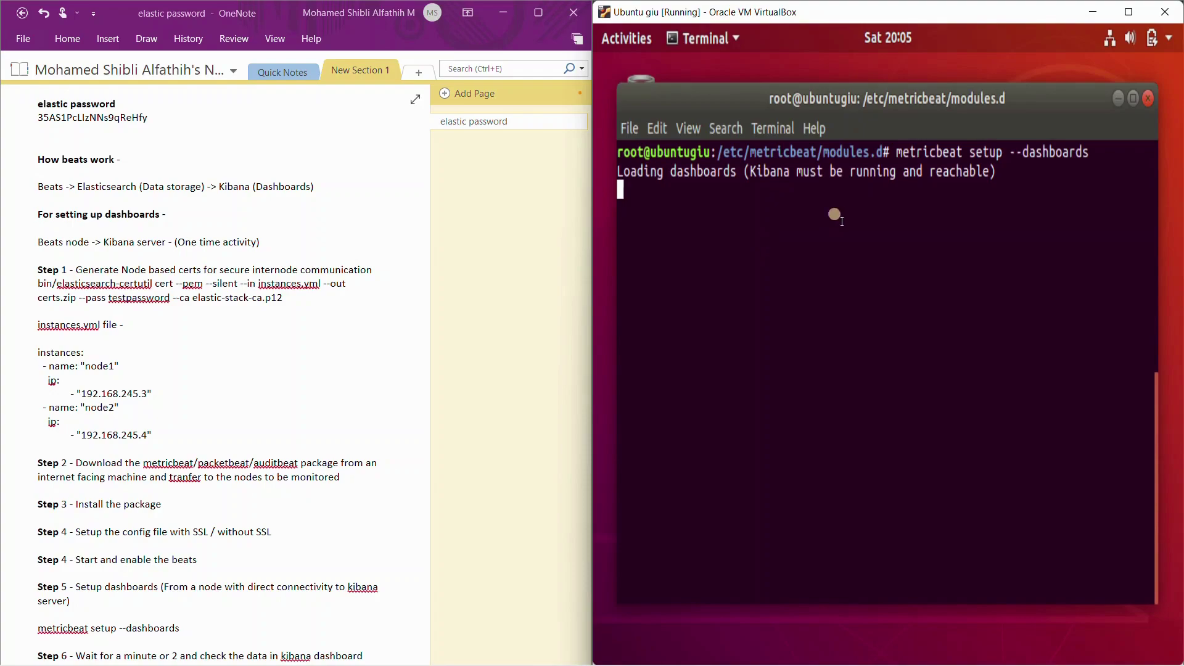
pyautogui.press('super+Tab')
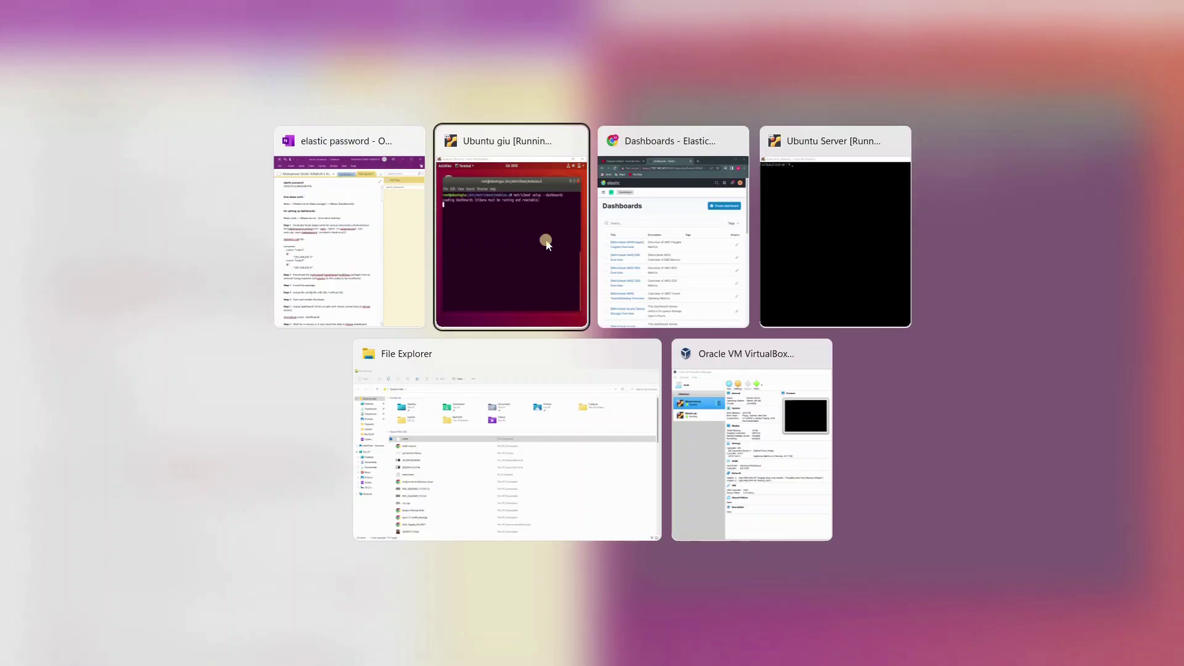
pyautogui.click(674, 259)
pyautogui.scroll(-12, 797, 385)
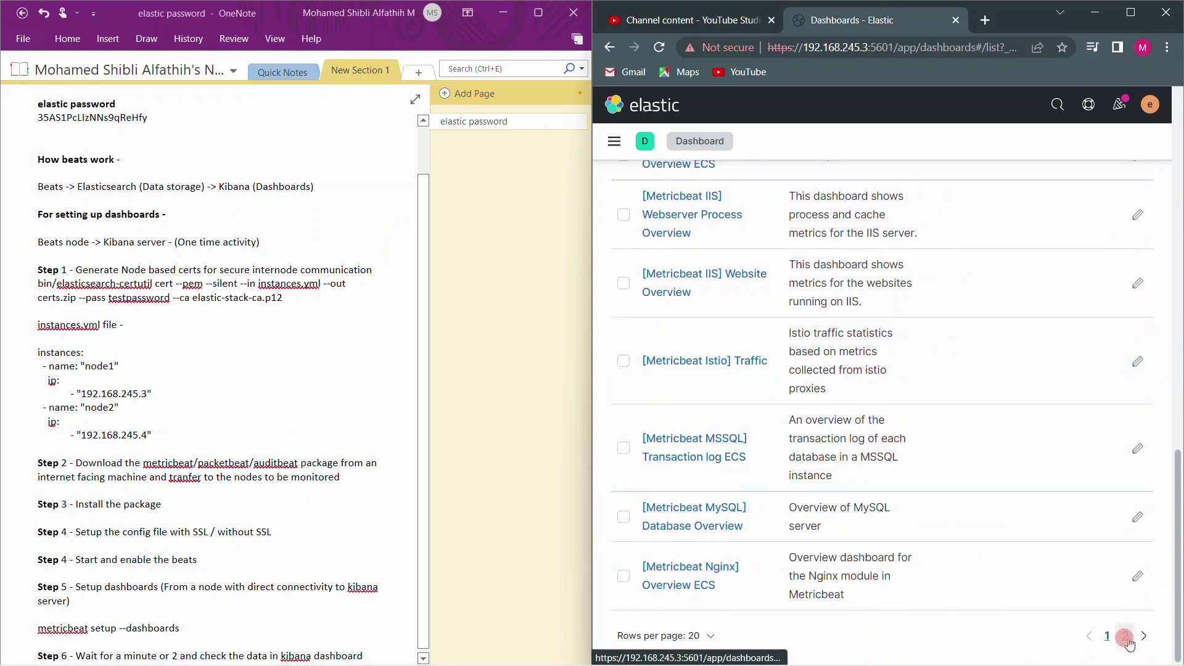
pyautogui.click(1126, 637)
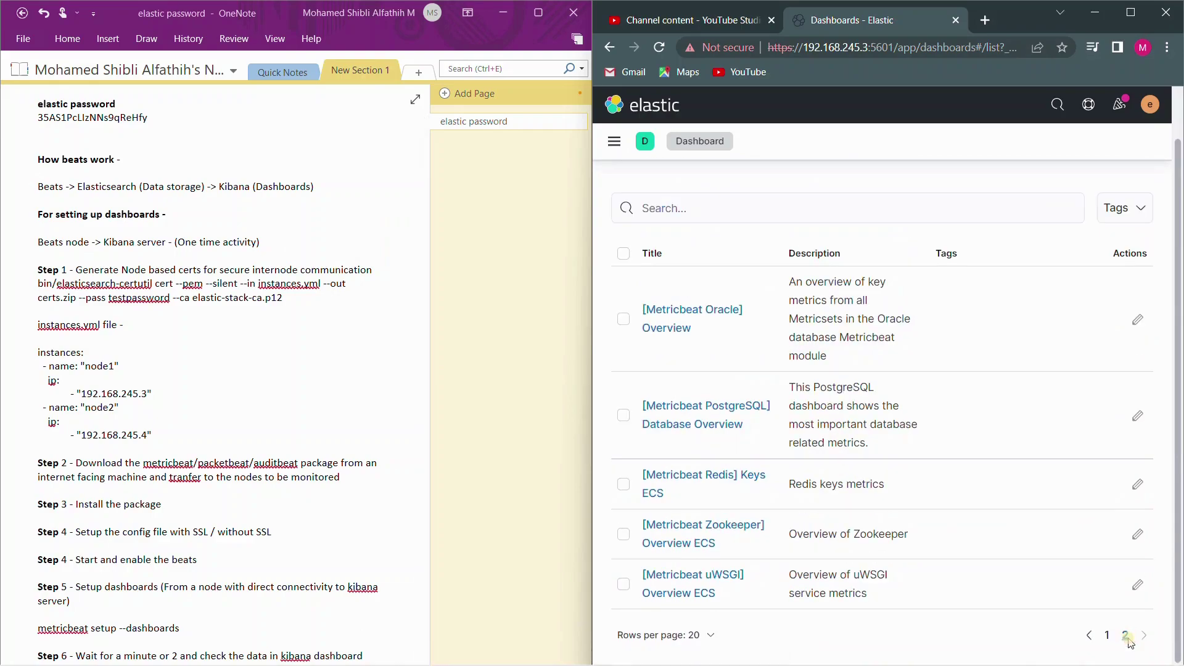
# Open the Observability Metrics inventory in Kibana and inspect the metrics of the ubuntugiu host.
pyautogui.click(616, 143)
pyautogui.scroll(-4, 678, 489)
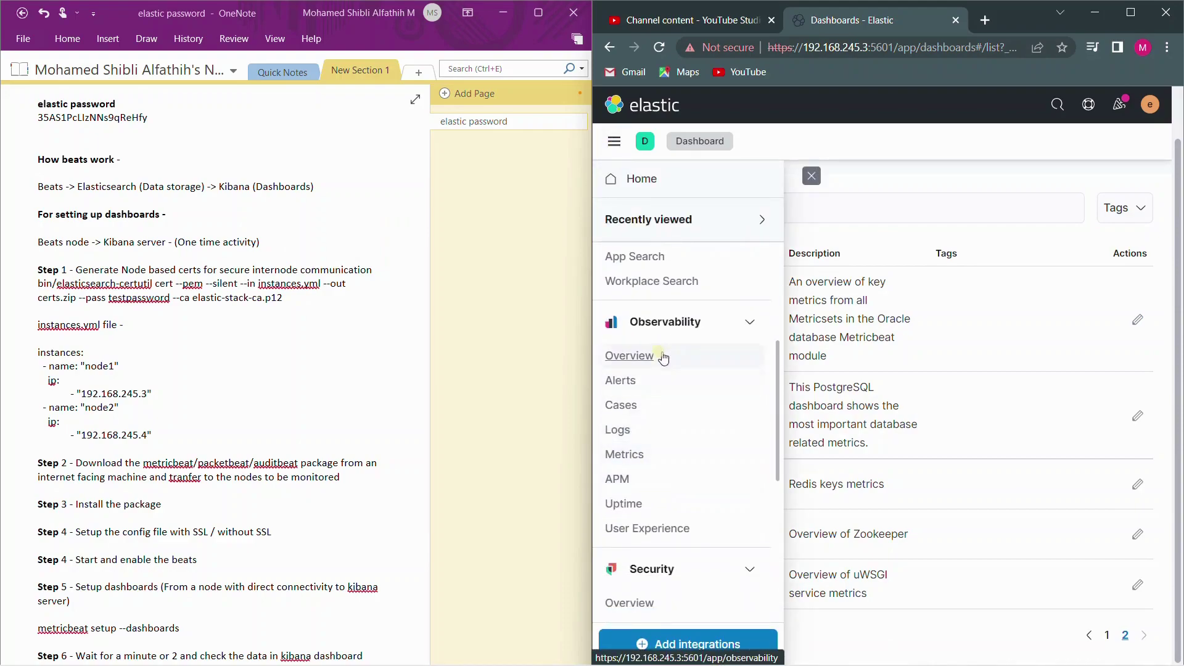
pyautogui.click(629, 458)
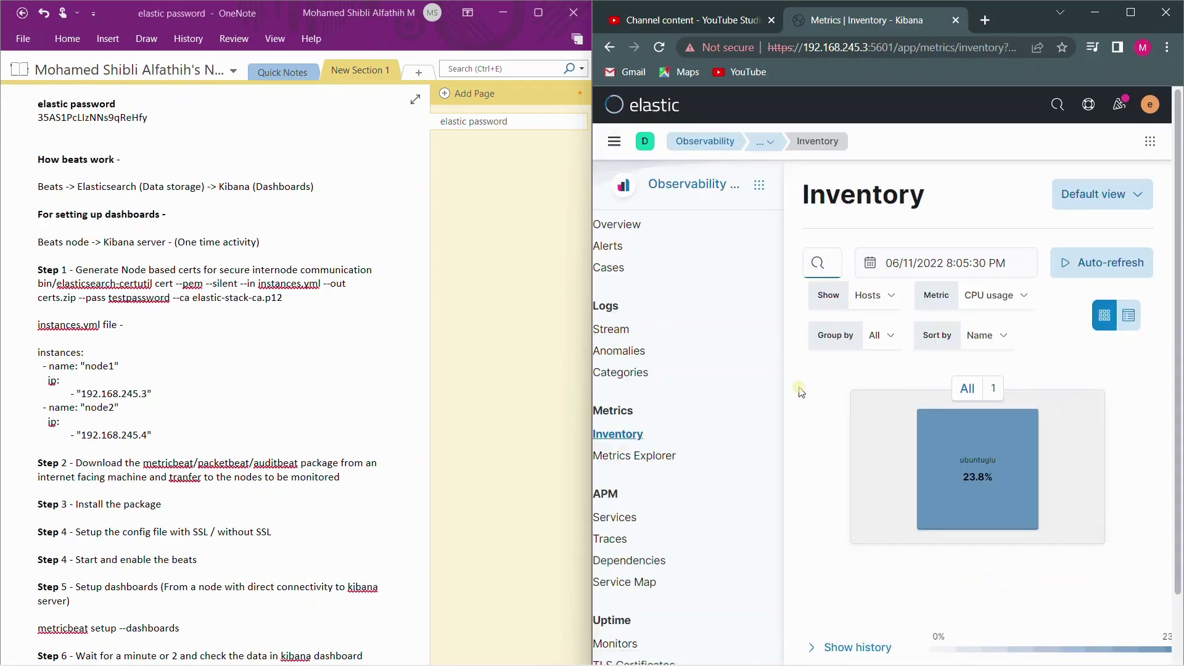
pyautogui.moveTo(979, 476)
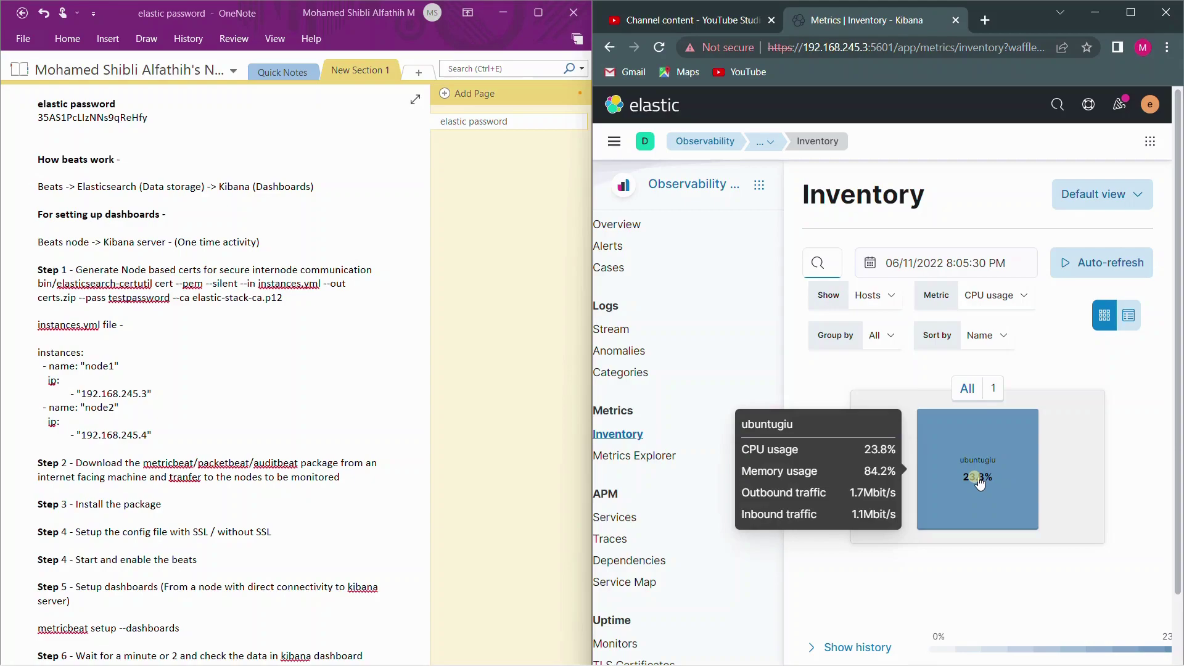
# Switch to the Ubuntu Server virtual machine and print /etc/metricbeat/metricbeat.yml with cat.
pyautogui.moveTo(659, 660)
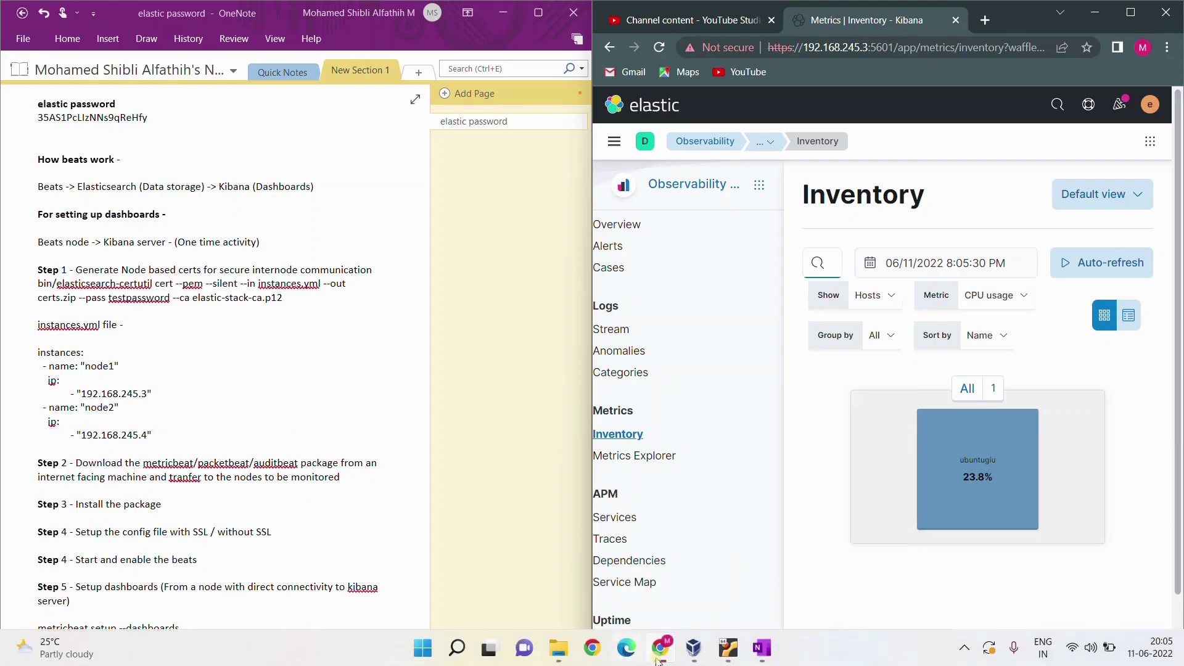
pyautogui.moveTo(726, 654)
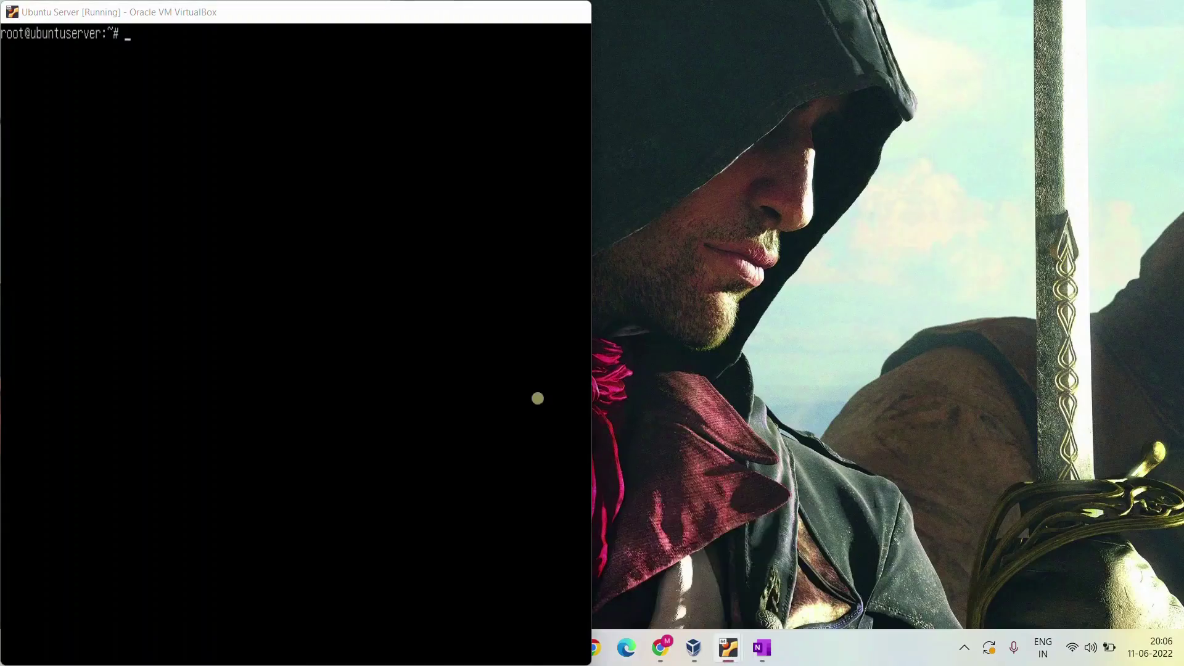
pyautogui.click(778, 593)
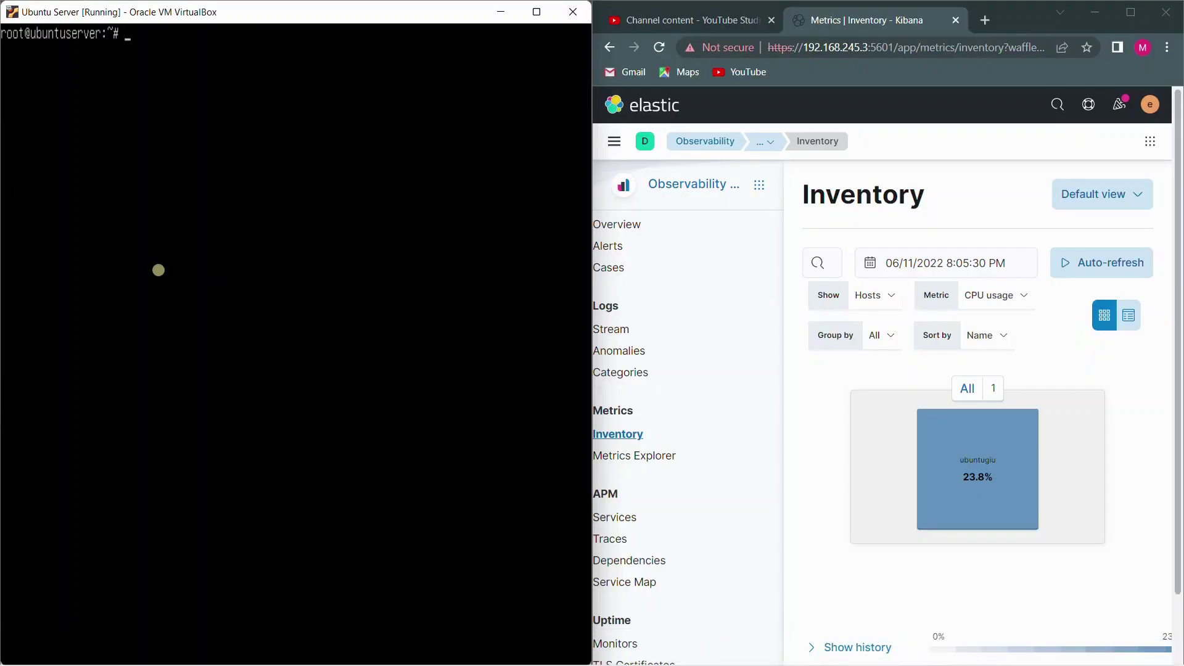
pyautogui.write('cat /etc/metricbeat/metricbeat.yml')
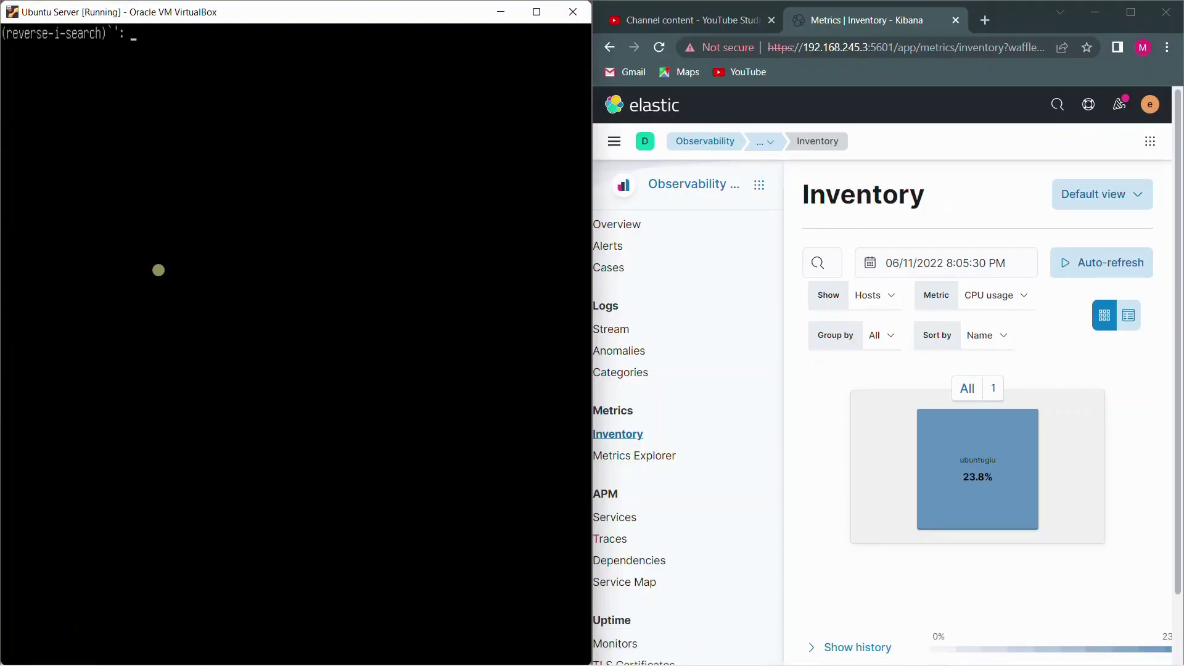
pyautogui.press('Return')
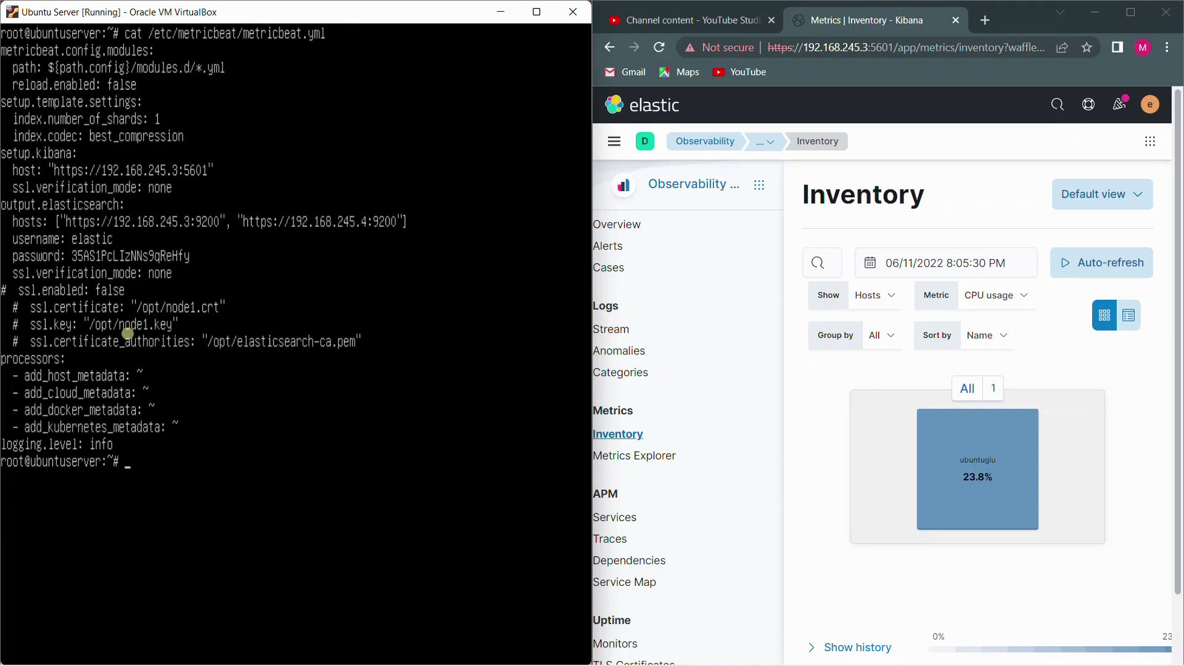
# Open /etc/metricbeat/metricbeat.yml for editing in vi.
pyautogui.press('Up')
pyautogui.press('BackSpace')
pyautogui.press('BackSpace')
pyautogui.press('Delete')
pyautogui.write('vi')
pyautogui.press('Return')
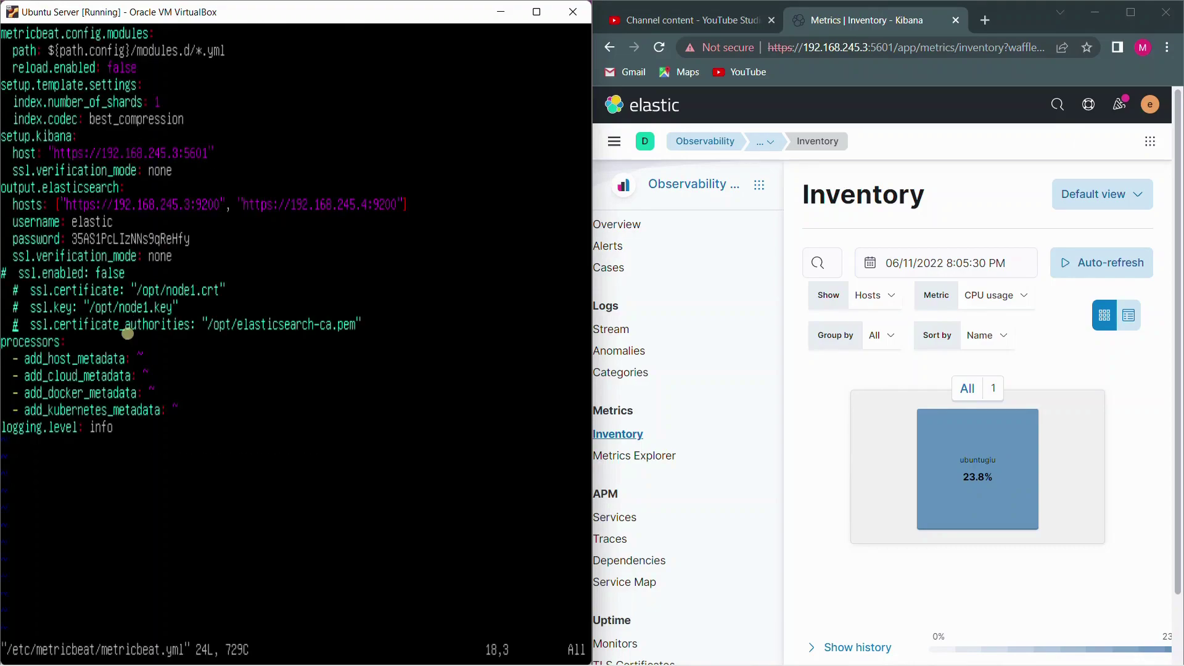
# Delete the setup.kibana section from metricbeat.yml, including its host and ssl.verification_mode lines.
pyautogui.press('Up')
pyautogui.press('Up')
pyautogui.press('Up')
pyautogui.press('Up')
pyautogui.press('Up')
pyautogui.press('Up')
pyautogui.press('Up')
pyautogui.press('Up')
pyautogui.press('Up')
pyautogui.press('Up')
pyautogui.press('Up')
pyautogui.press('d')
pyautogui.press('d')
pyautogui.press('d')
pyautogui.press('d')
pyautogui.press('d')
pyautogui.press('d')
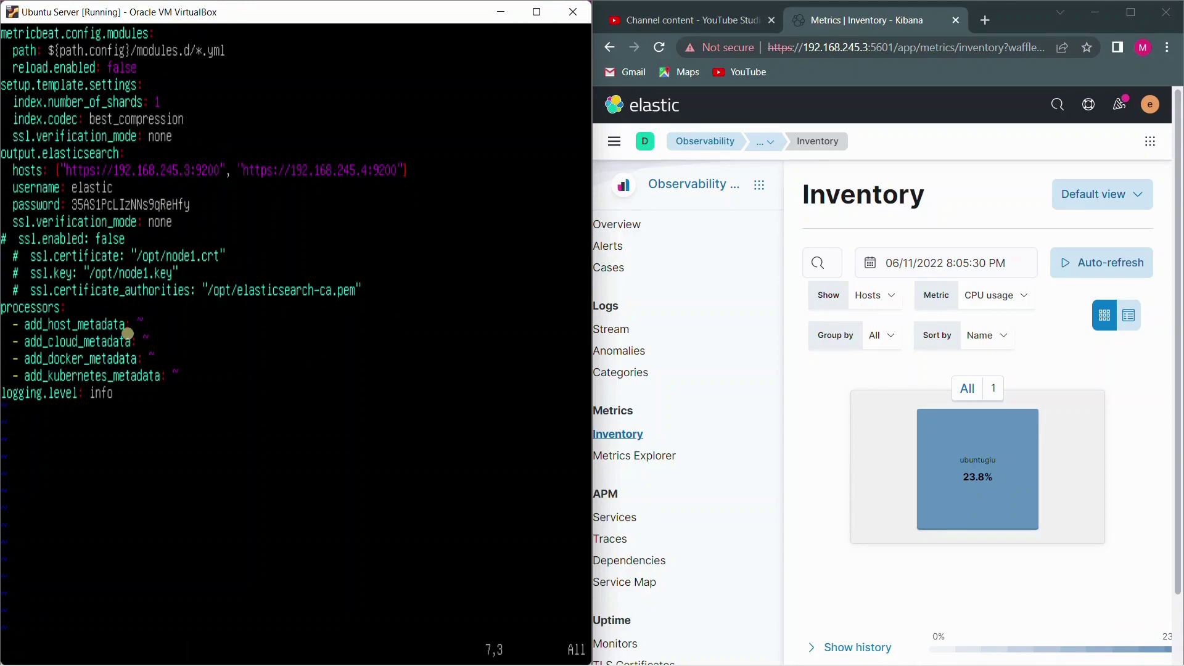
# Review the output.elasticsearch and commented SSL lines, then save metricbeat.yml and exit vi.
pyautogui.press('Down')
pyautogui.press('Down')
pyautogui.press('Down')
pyautogui.press('Down')
pyautogui.press('Down')
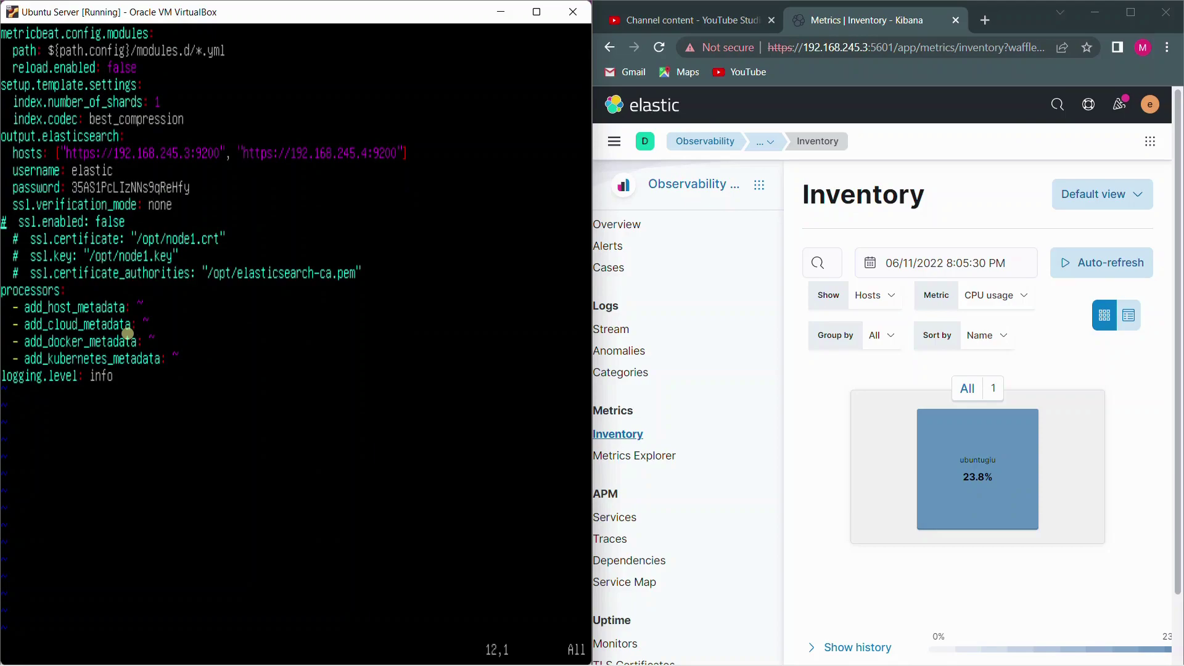
pyautogui.press('Down')
pyautogui.press('Down')
pyautogui.press('Up')
pyautogui.press('Up')
pyautogui.press('Up')
pyautogui.press('Up')
pyautogui.write(':q')
pyautogui.press('Return')
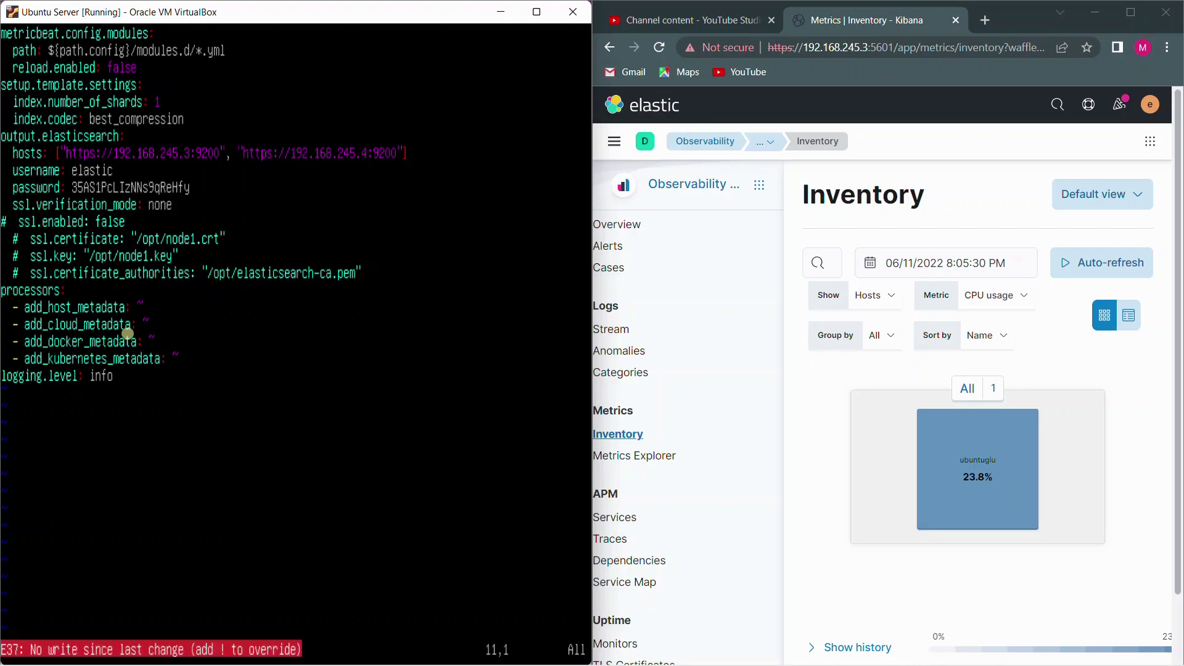
pyautogui.write(':wq')
pyautogui.press('Return')
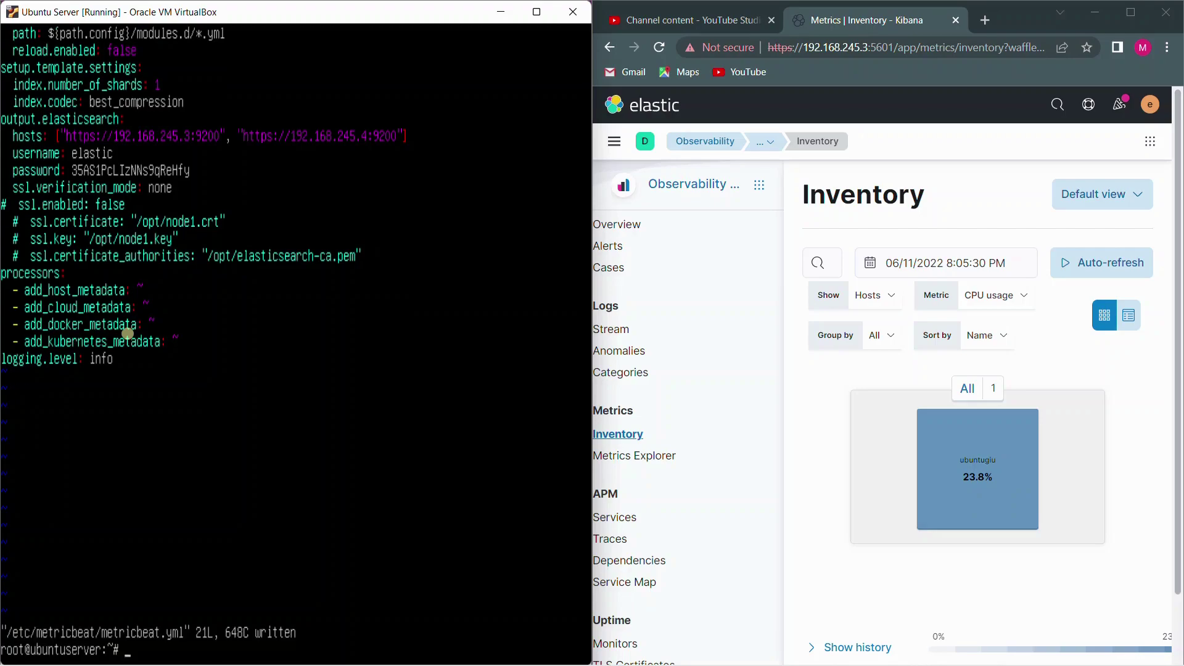
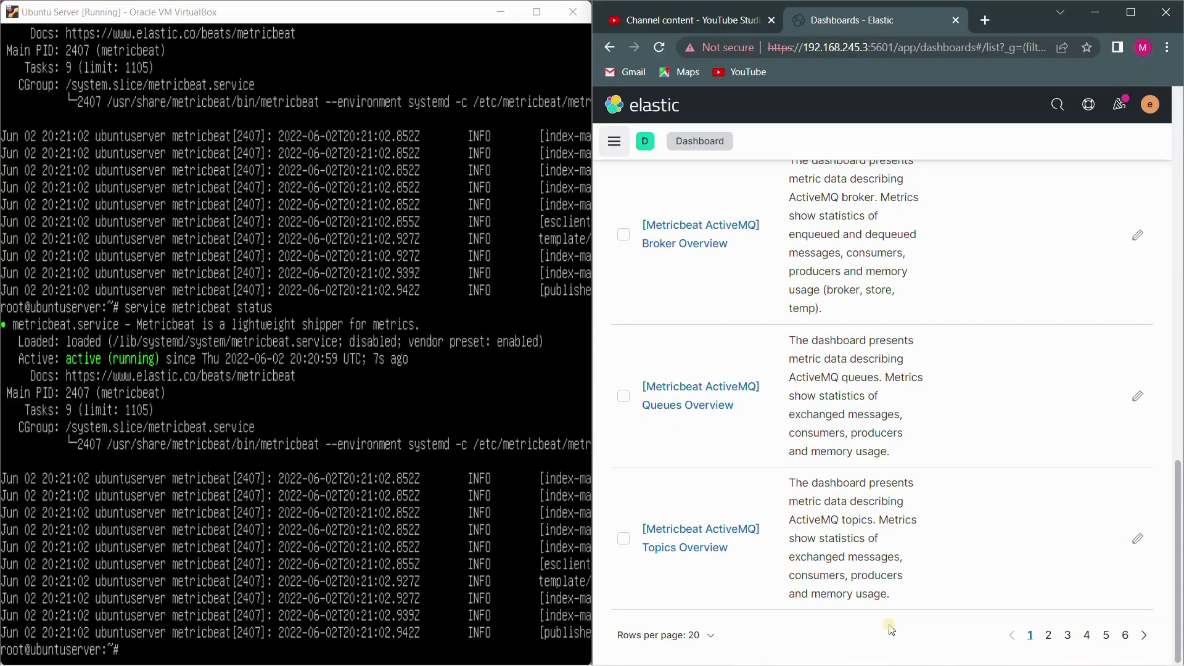
# Search Kibana's Dashboards list for "host".
pyautogui.scroll(20, 728, 465)
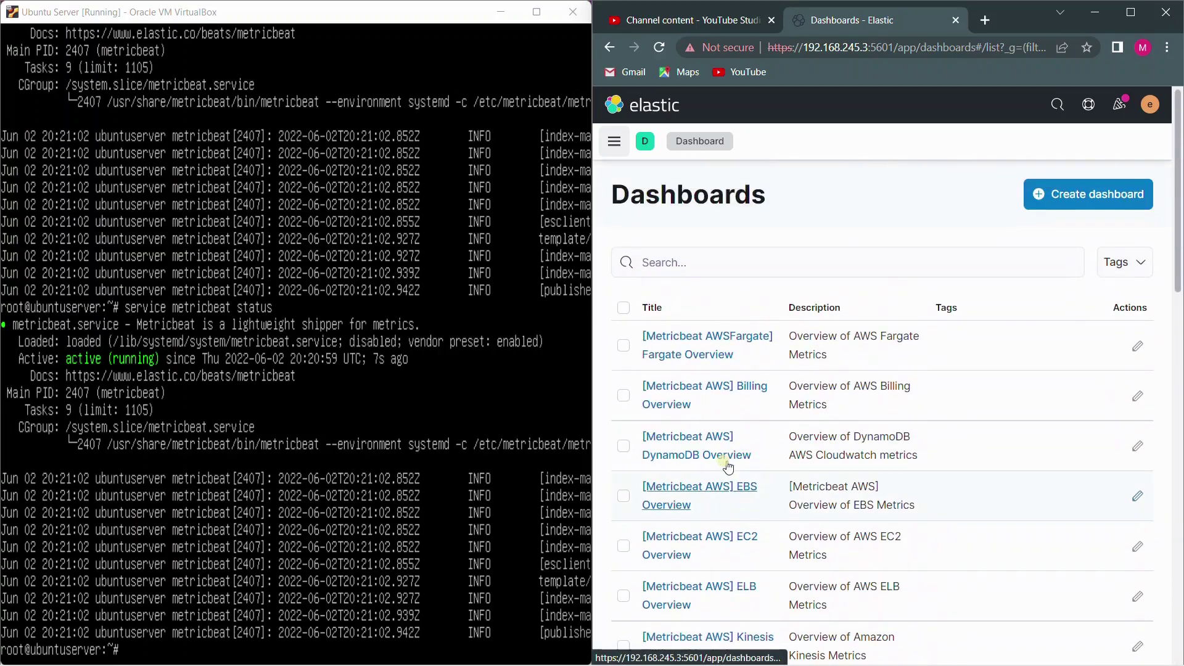
pyautogui.click(740, 270)
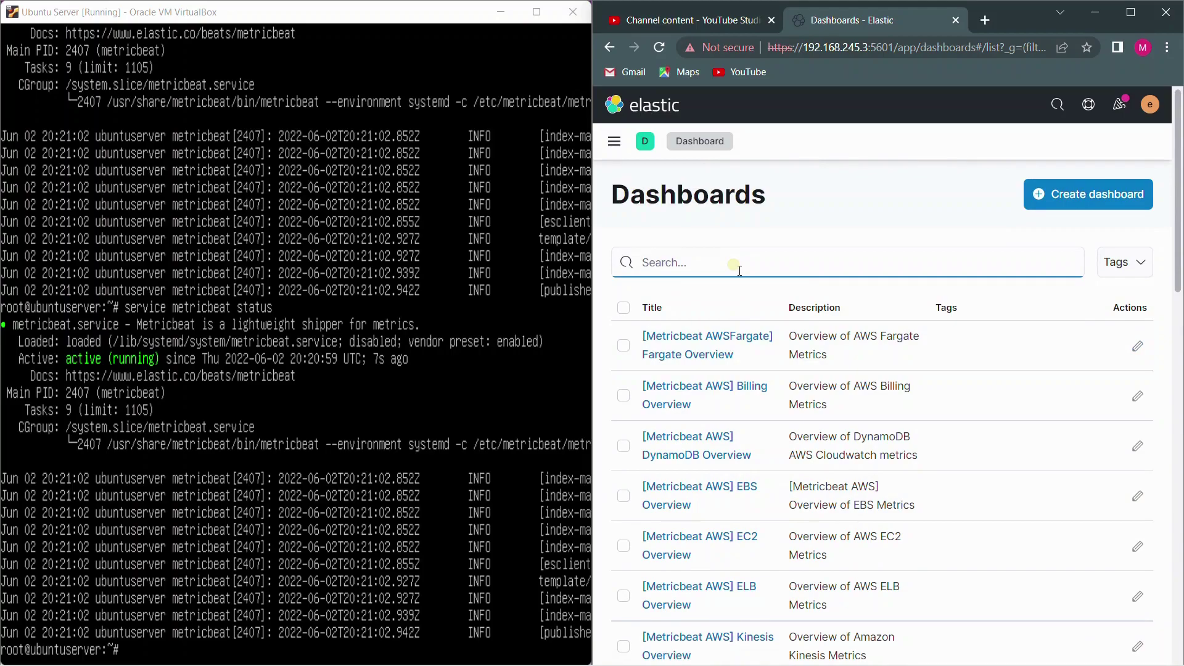
pyautogui.write('h')
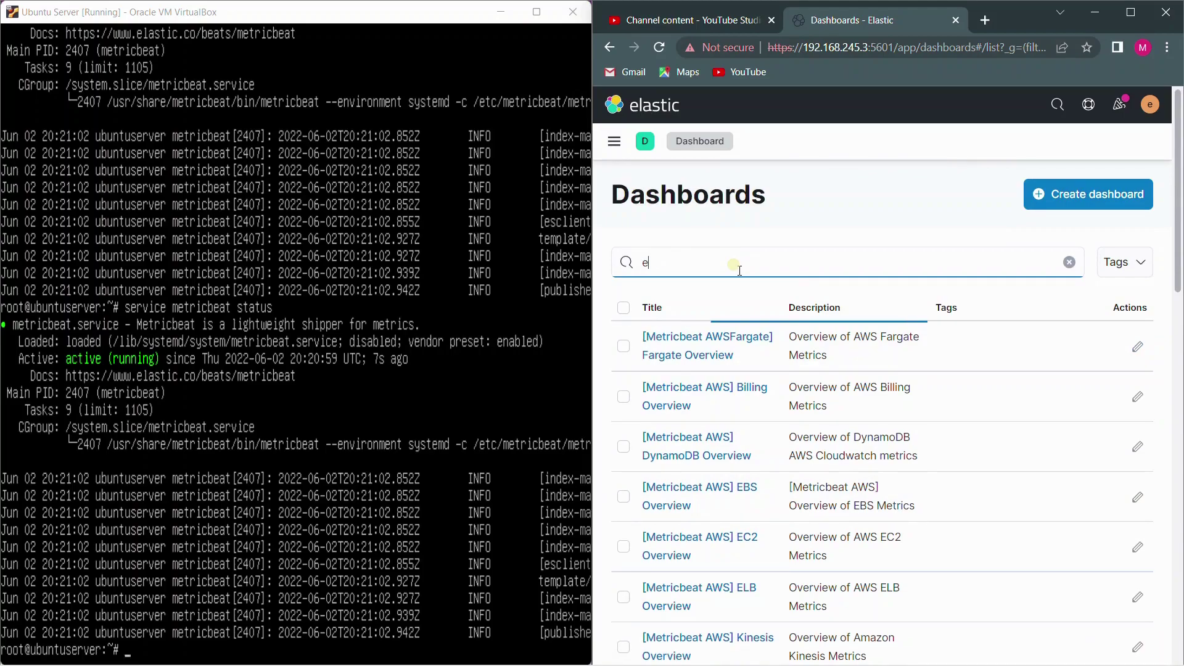
pyautogui.press('BackSpace')
pyautogui.write('host')
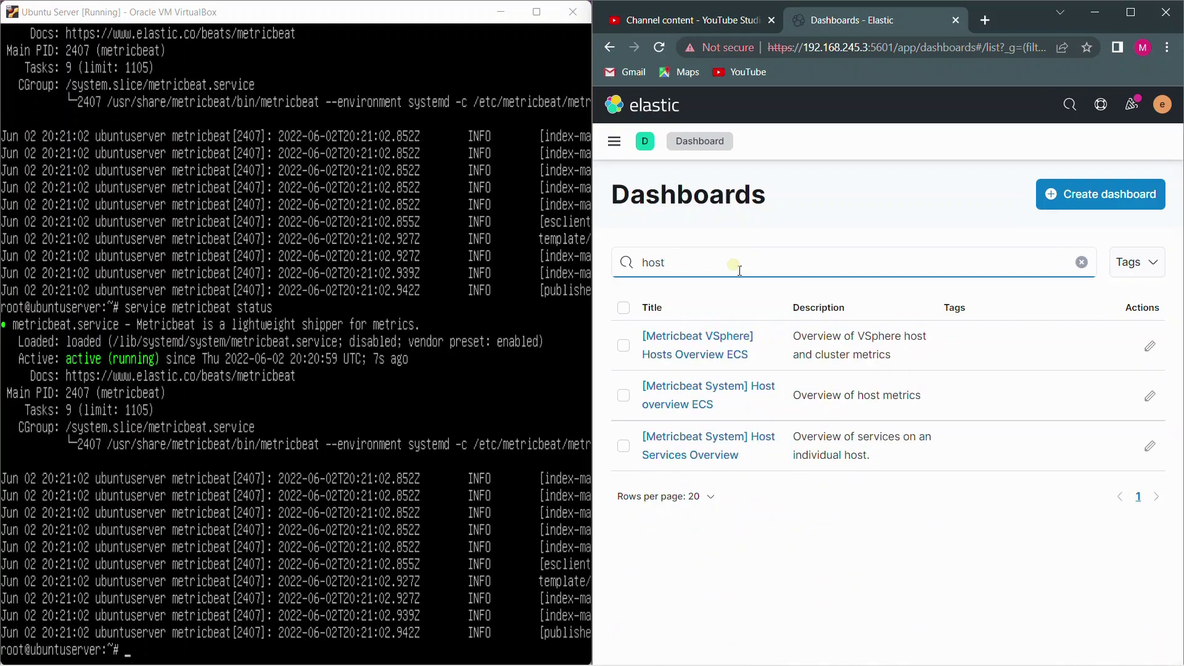
# Open the Metricbeat Host Services Overview and Host overview ECS dashboards in separate browser tabs and examine the services panels.
pyautogui.middleClick(712, 452)
pyautogui.middleClick(689, 398)
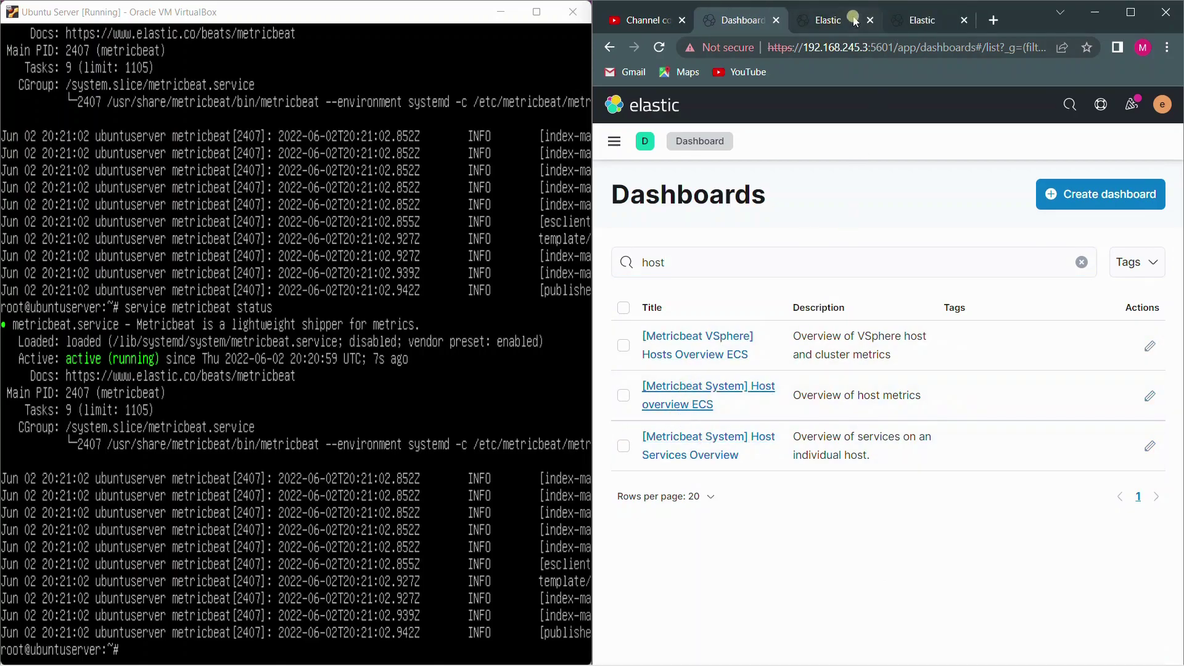
pyautogui.click(828, 21)
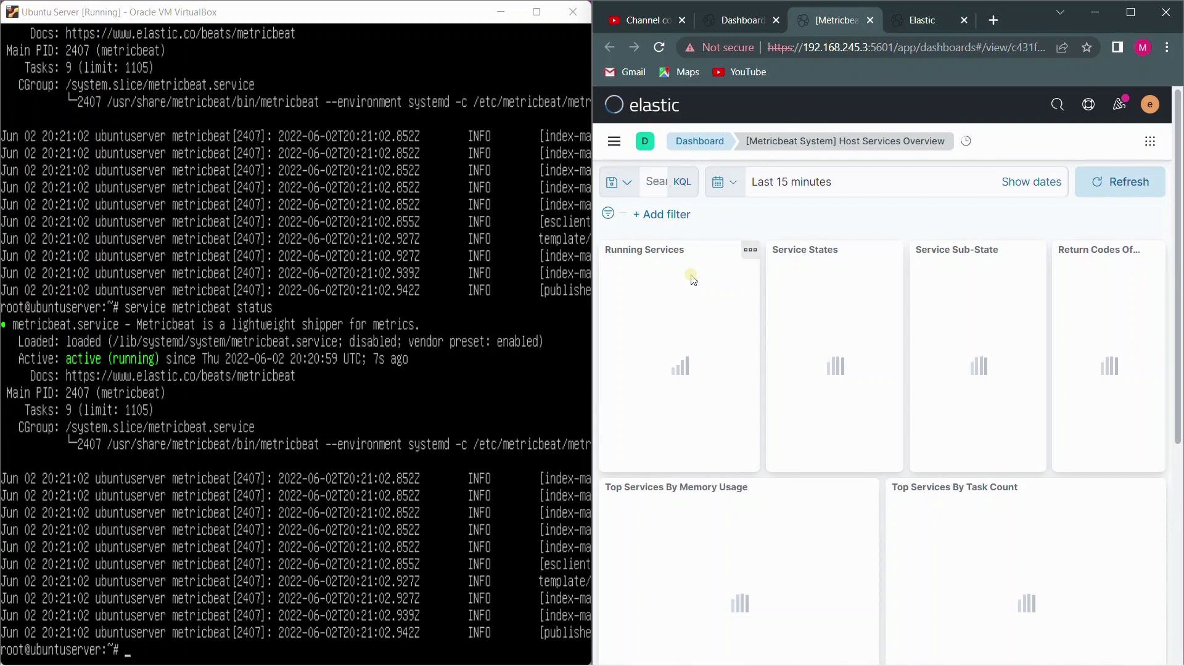
pyautogui.scroll(-5, 692, 277)
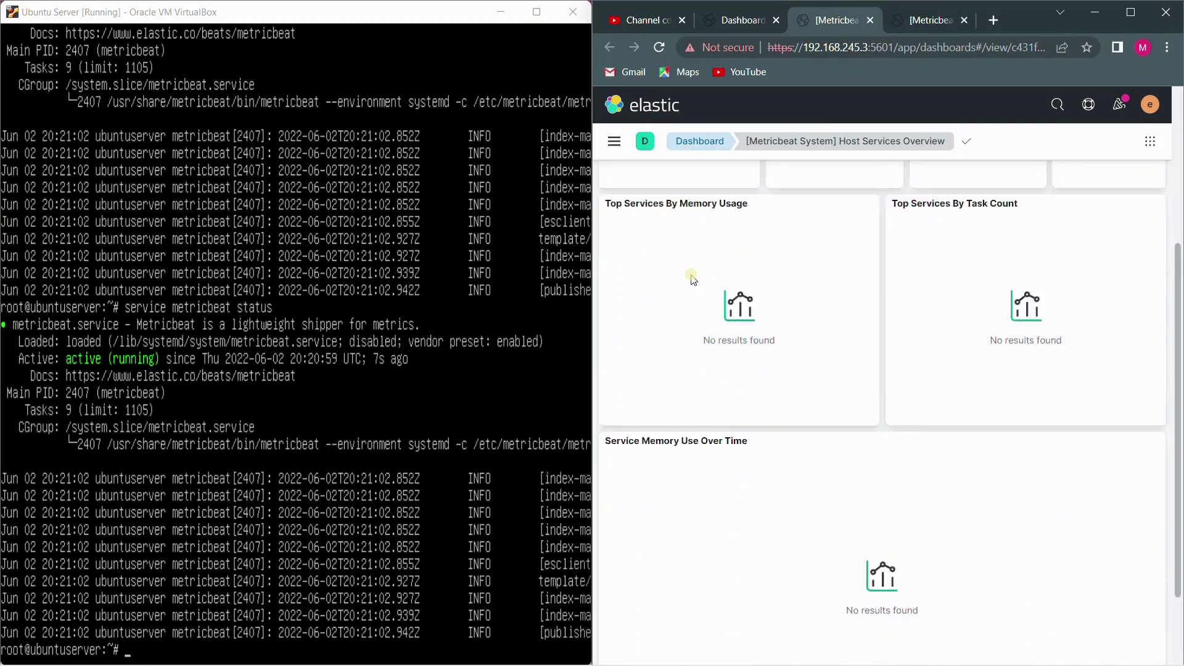
pyautogui.scroll(6, 692, 277)
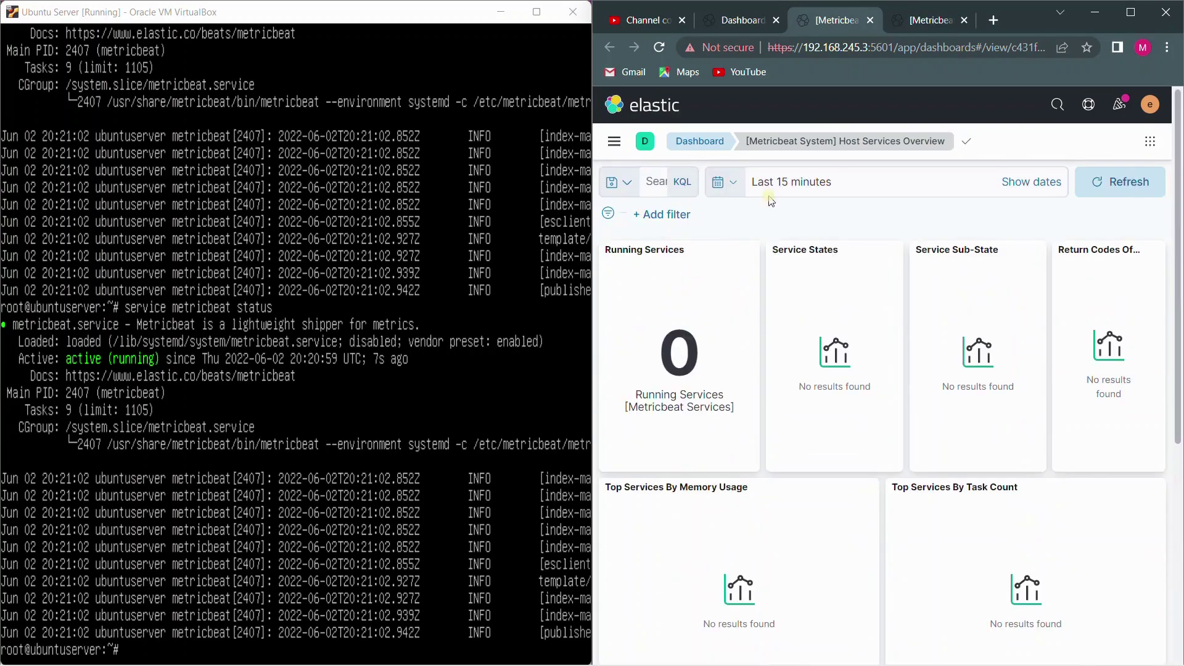
# Examine the Host overview ECS dashboard's CPU, memory, disk, network and process panels.
pyautogui.click(920, 18)
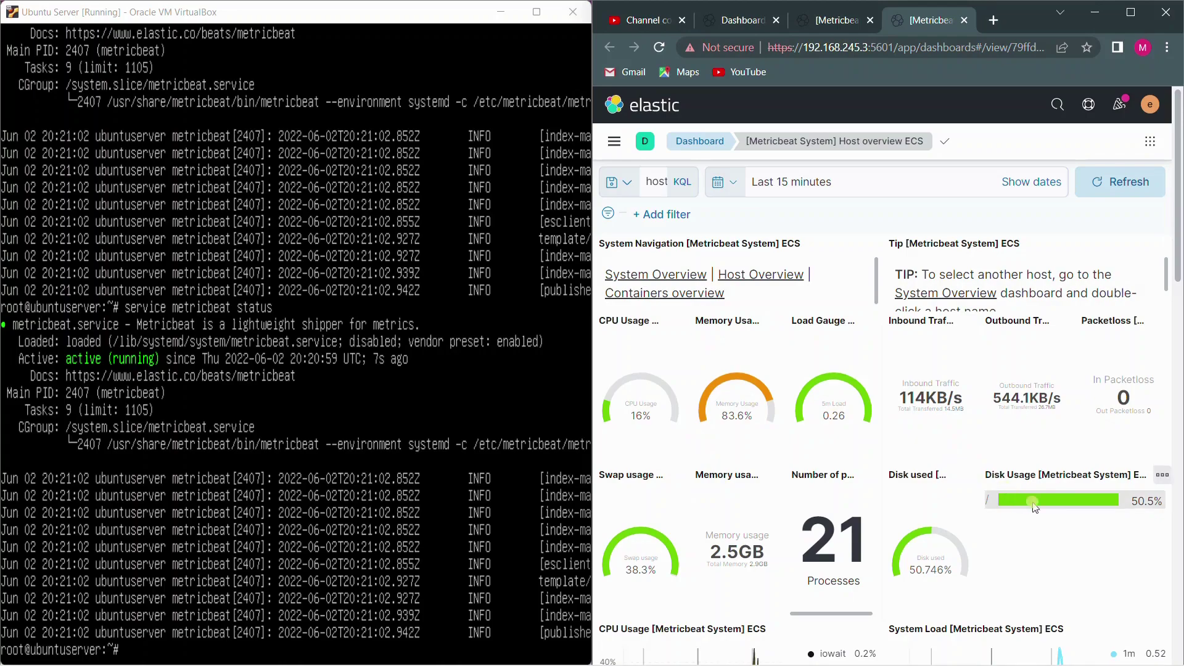
pyautogui.scroll(-7, 1035, 507)
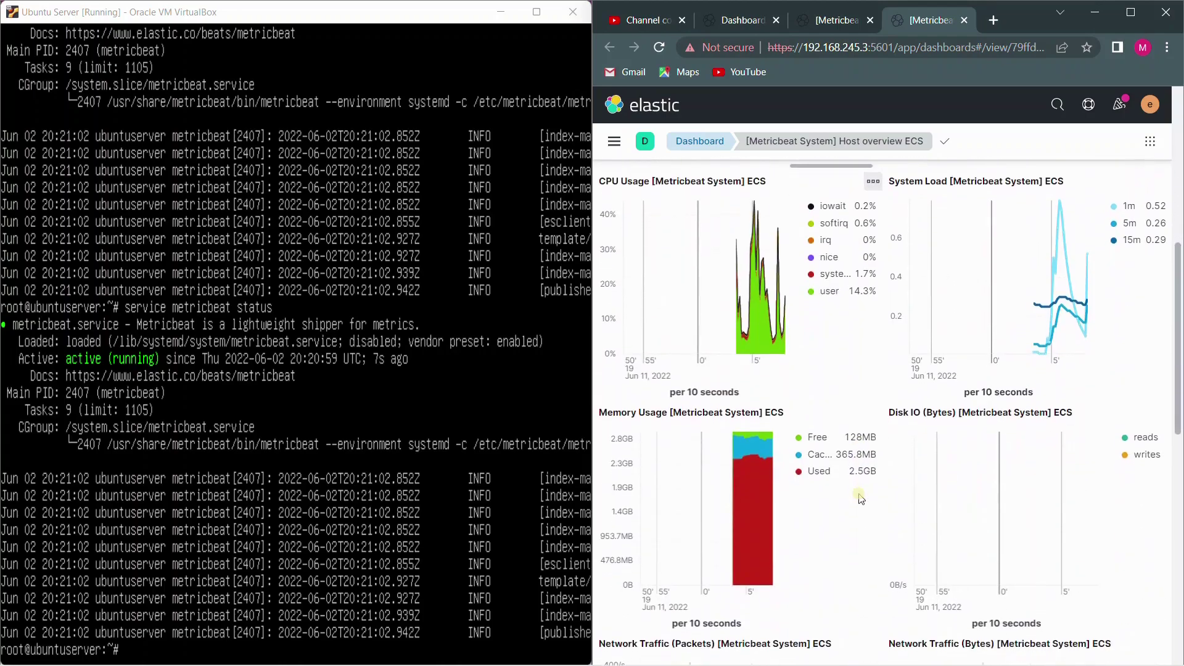
pyautogui.scroll(-10, 861, 500)
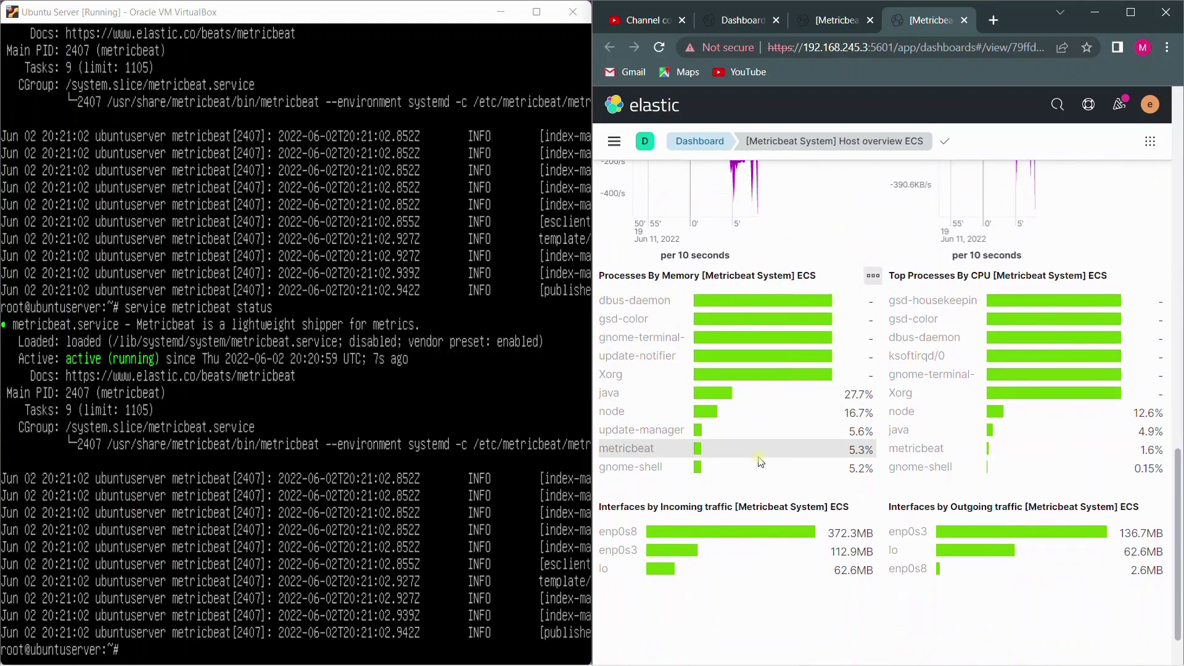
pyautogui.scroll(-1, 760, 462)
pyautogui.scroll(10, 760, 462)
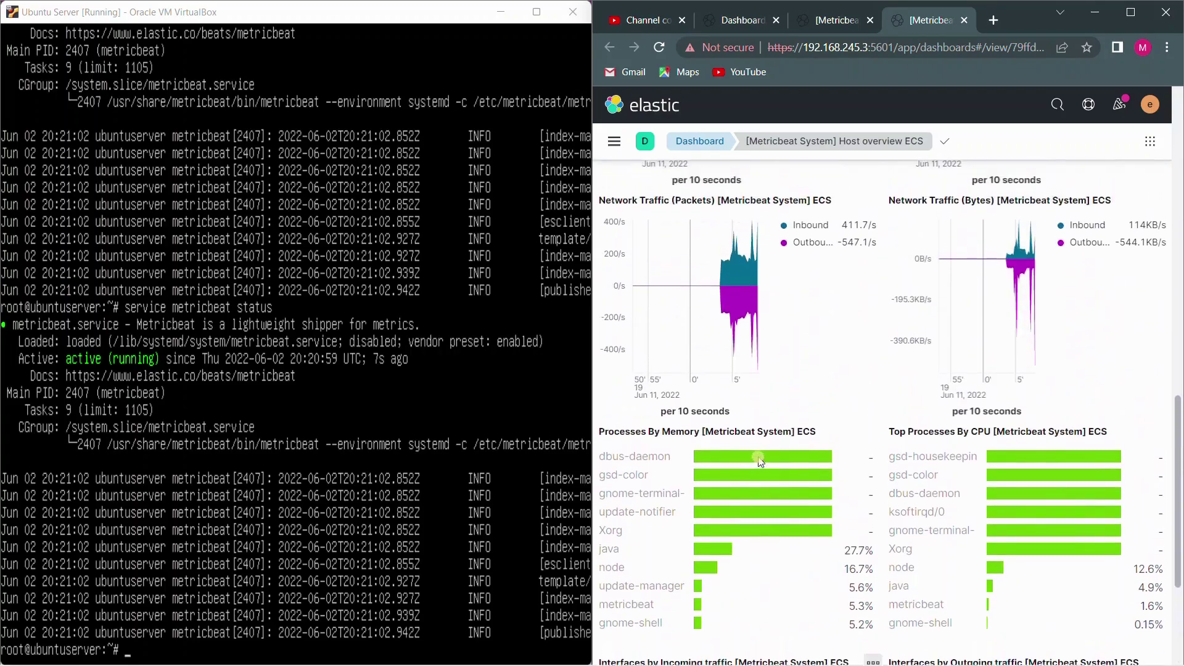
pyautogui.scroll(4, 761, 462)
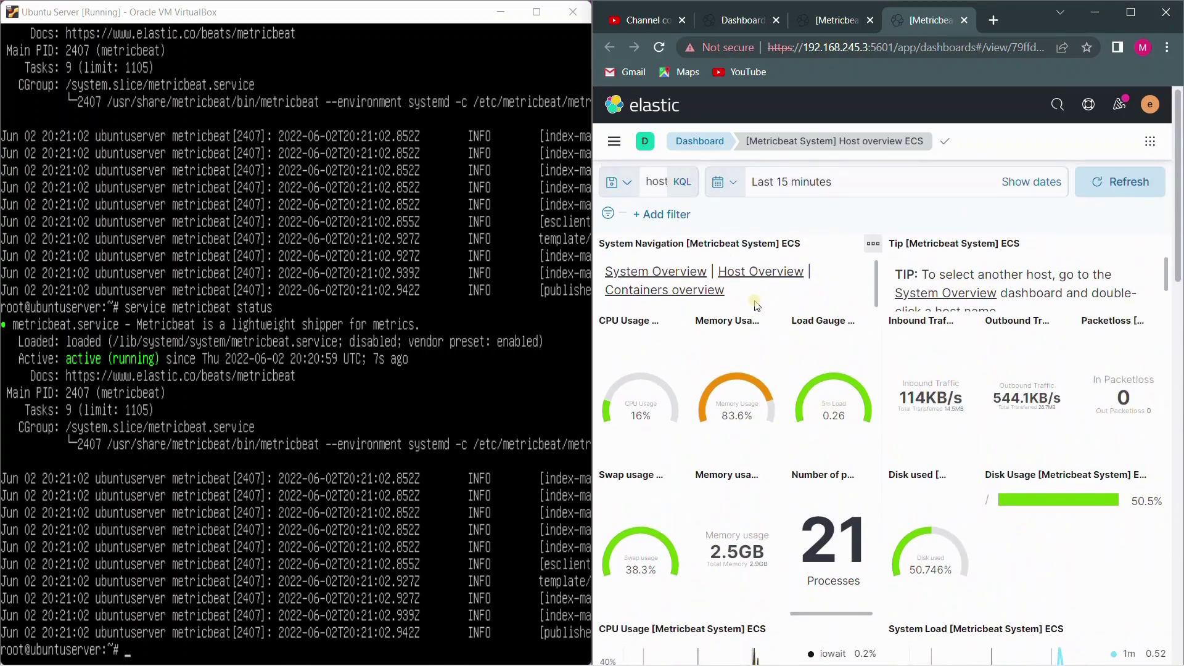
# Return to the Dashboards list tab and open the Observability Metrics inventory there to check the monitored hosts.
pyautogui.click(617, 148)
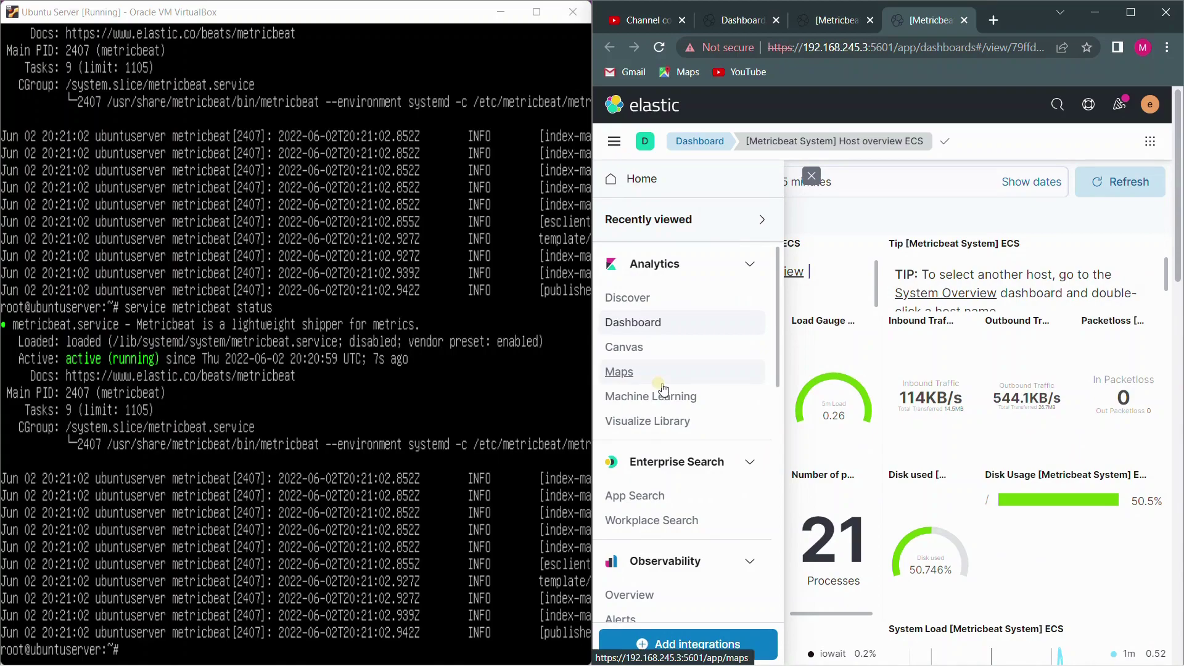
pyautogui.scroll(-3, 642, 444)
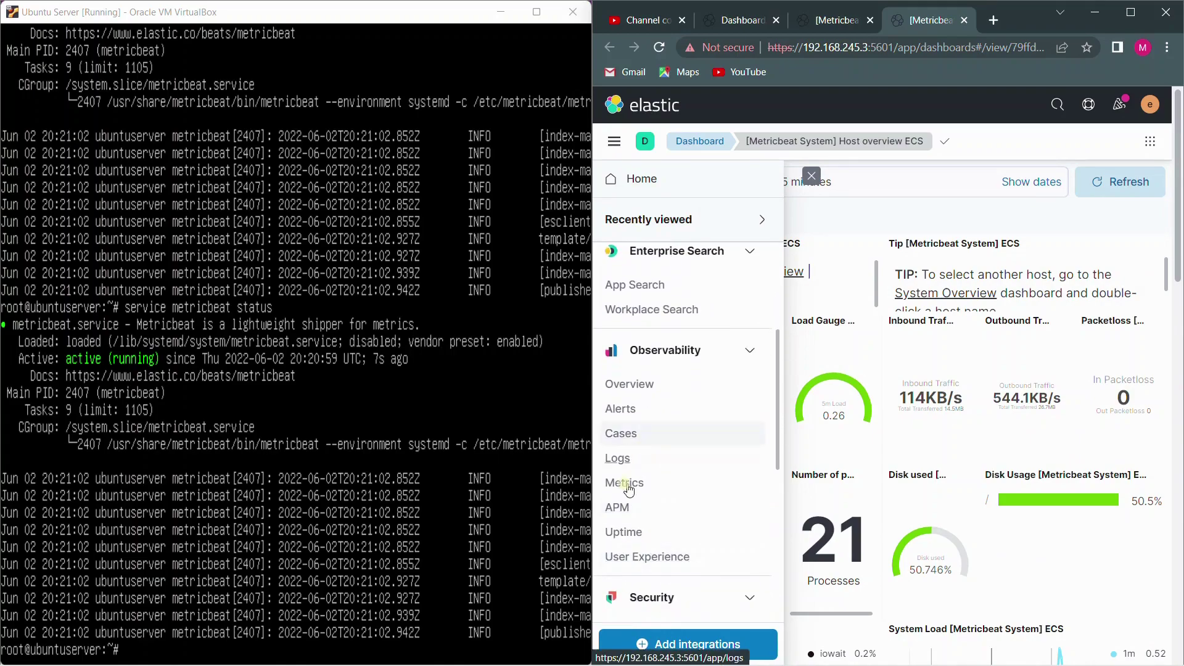
pyautogui.click(732, 25)
pyautogui.click(614, 142)
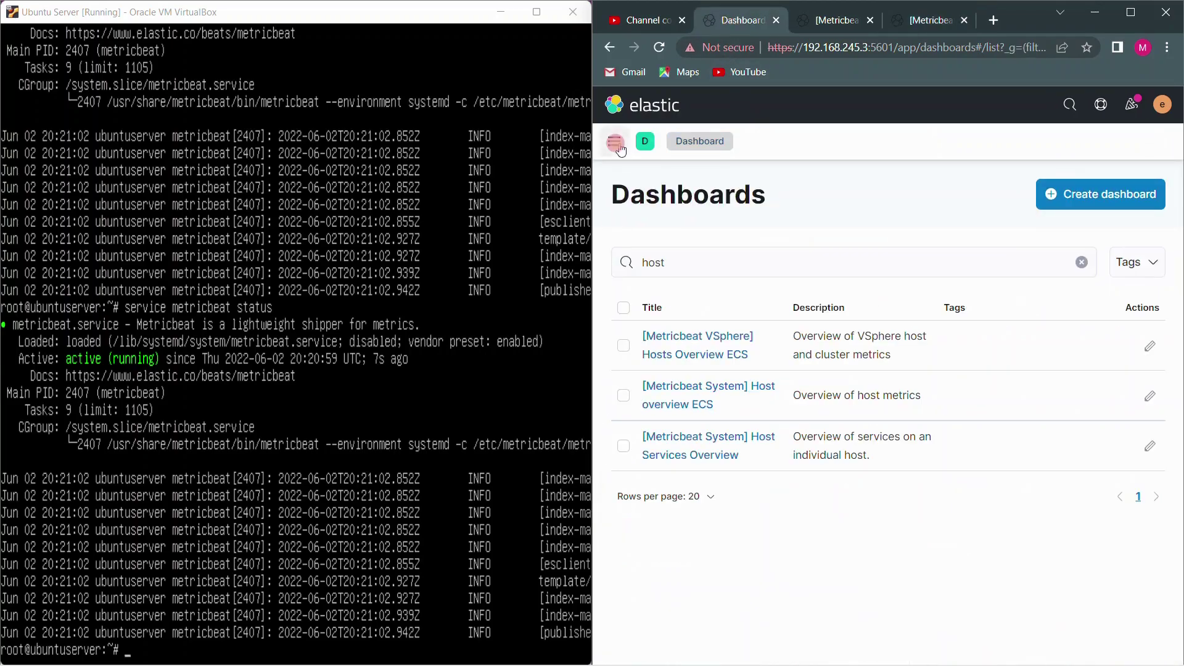
pyautogui.scroll(-5, 654, 555)
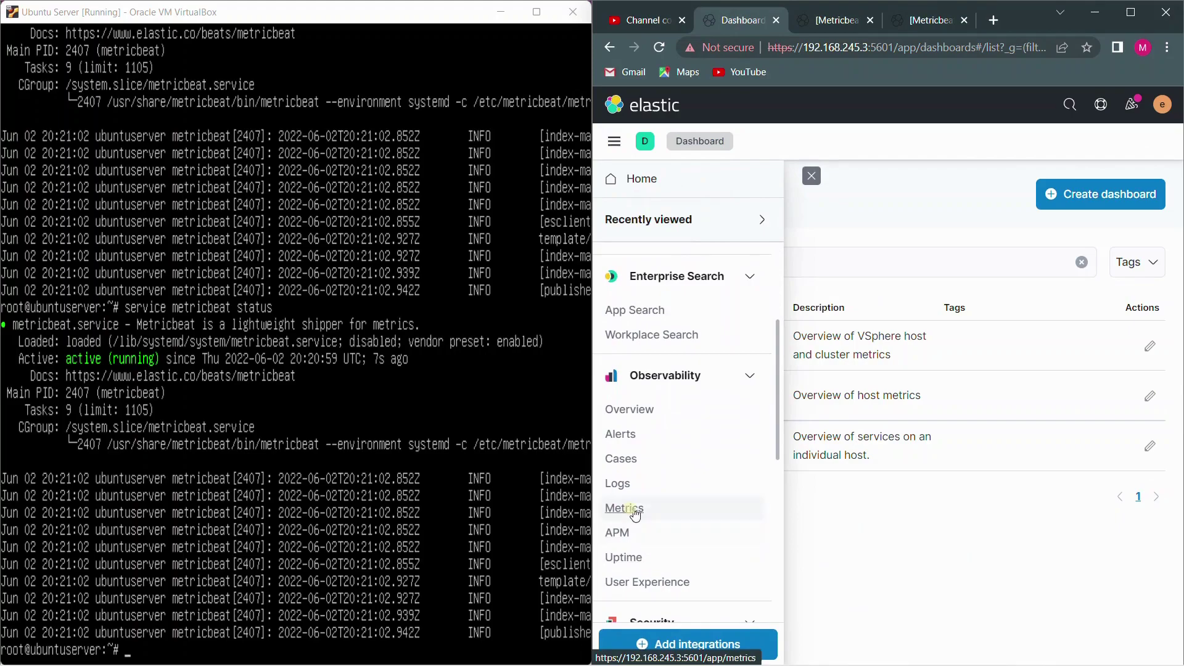
pyautogui.click(625, 508)
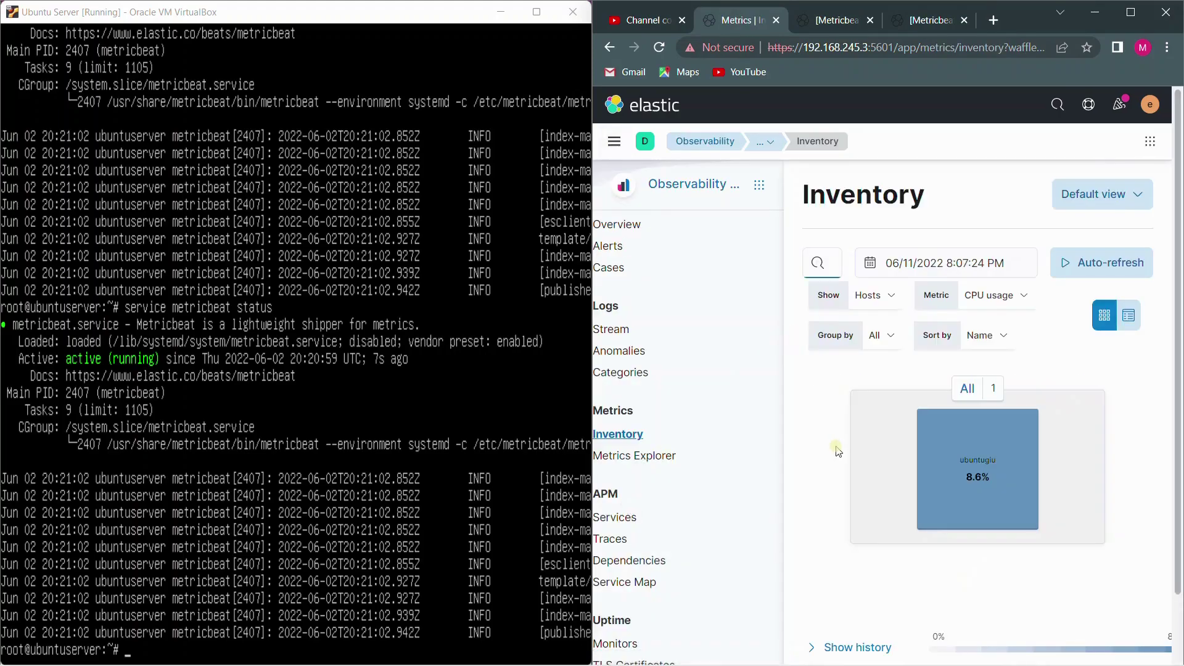
pyautogui.scroll(-2, 838, 452)
pyautogui.scroll(2, 838, 452)
# Check the Metricbeat service in the Ubuntu Server terminal with service metricbeat status.
pyautogui.click(320, 444)
pyautogui.press('Up')
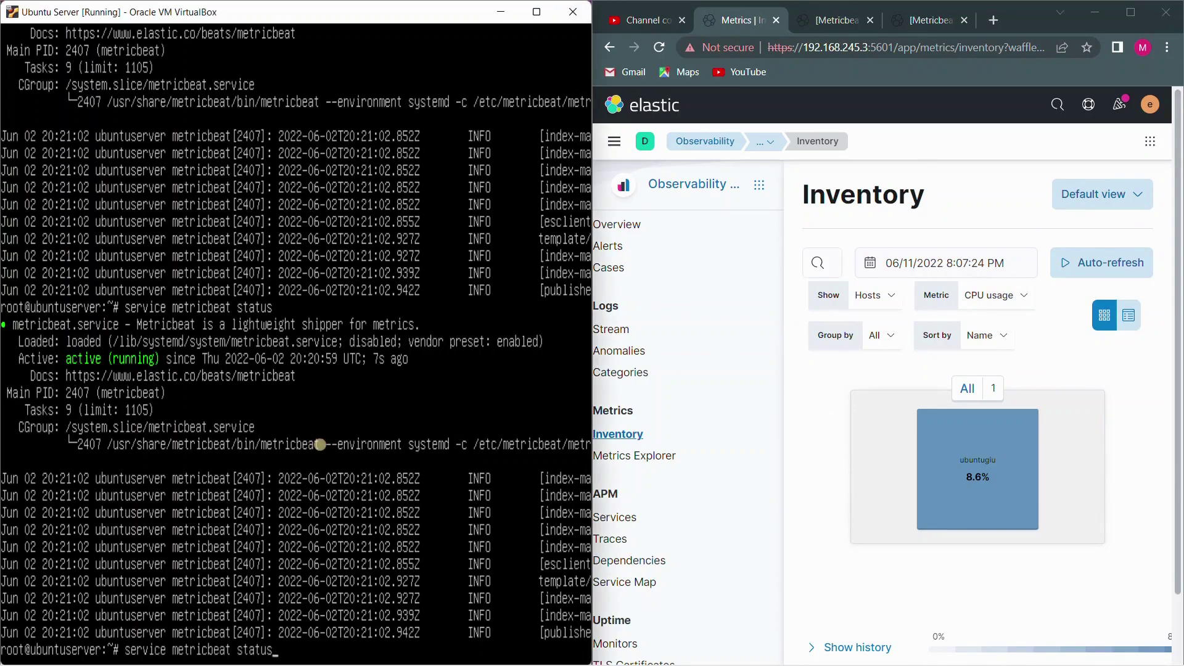
pyautogui.press('Return')
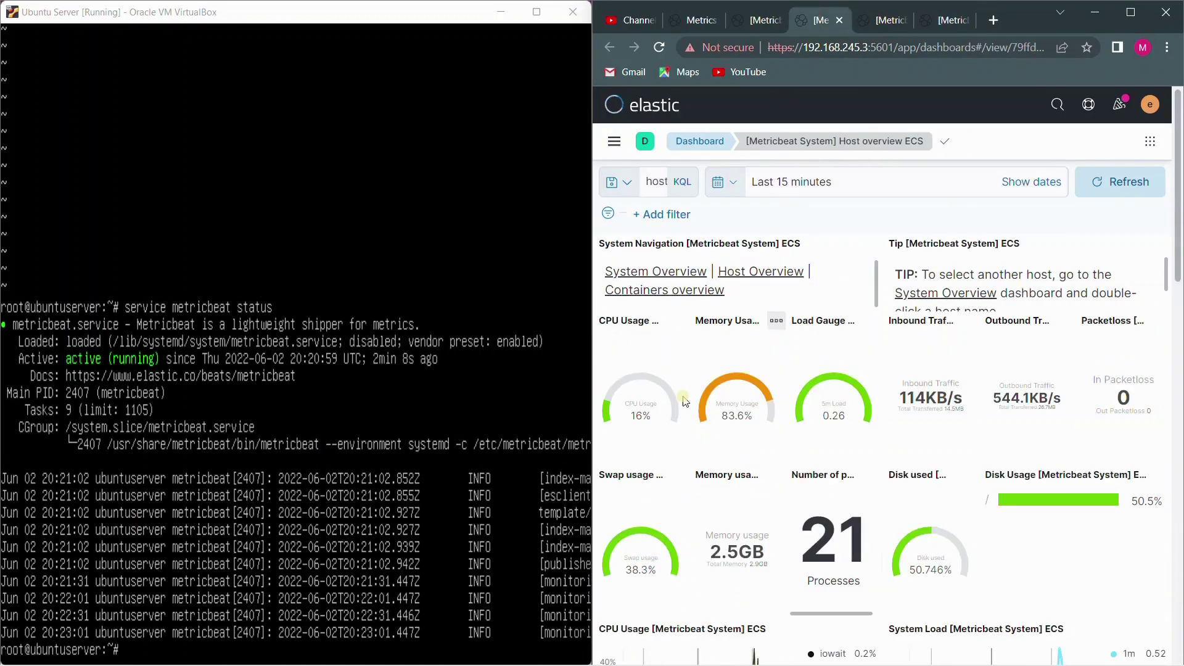
# Open the Host overview ECS dashboard for editing in the enlarged browser window and start a new Controls visualization.
pyautogui.scroll(-6, 681, 382)
pyautogui.scroll(-1, 681, 393)
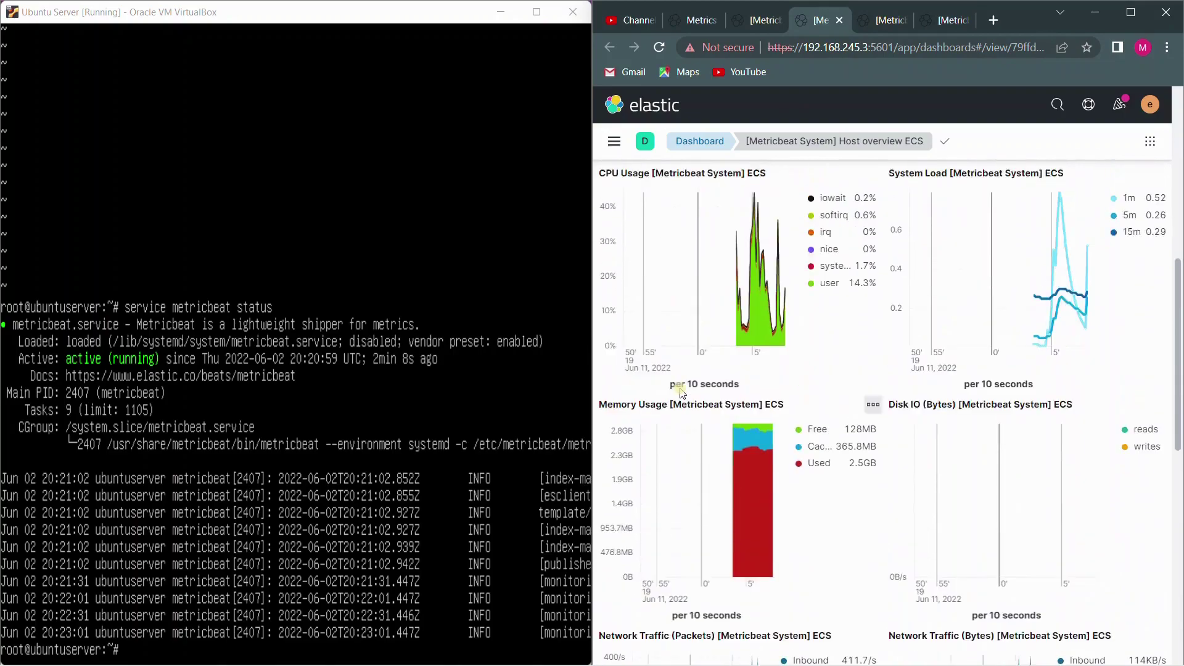
pyautogui.scroll(7, 681, 393)
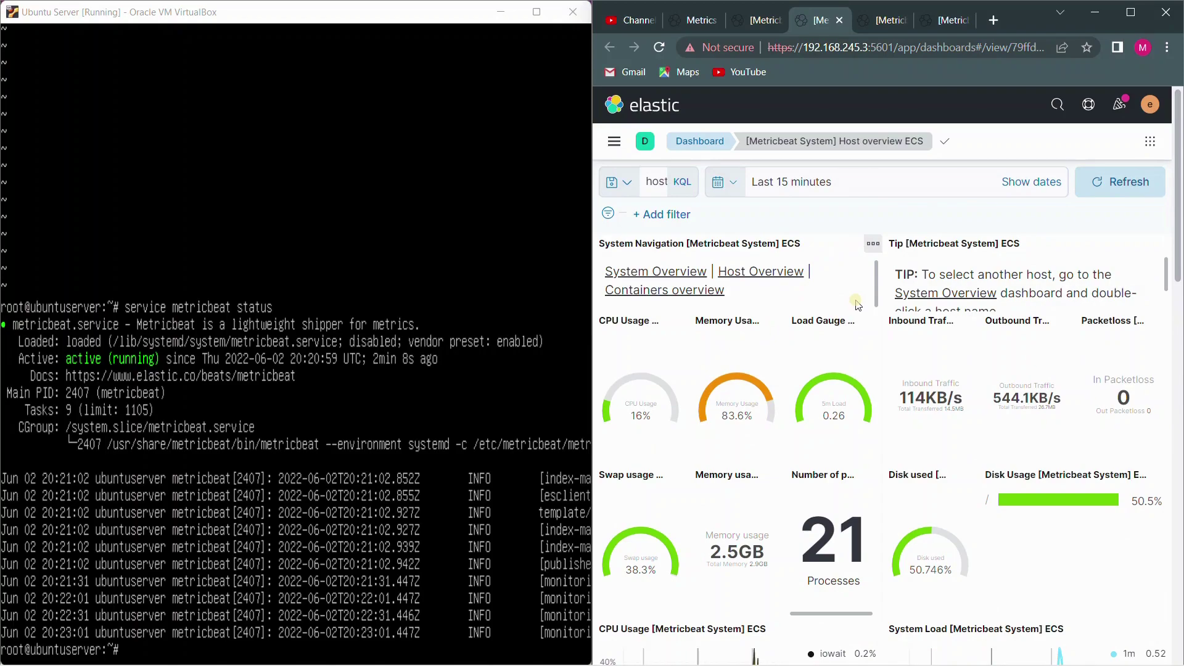
pyautogui.scroll(-2, 856, 305)
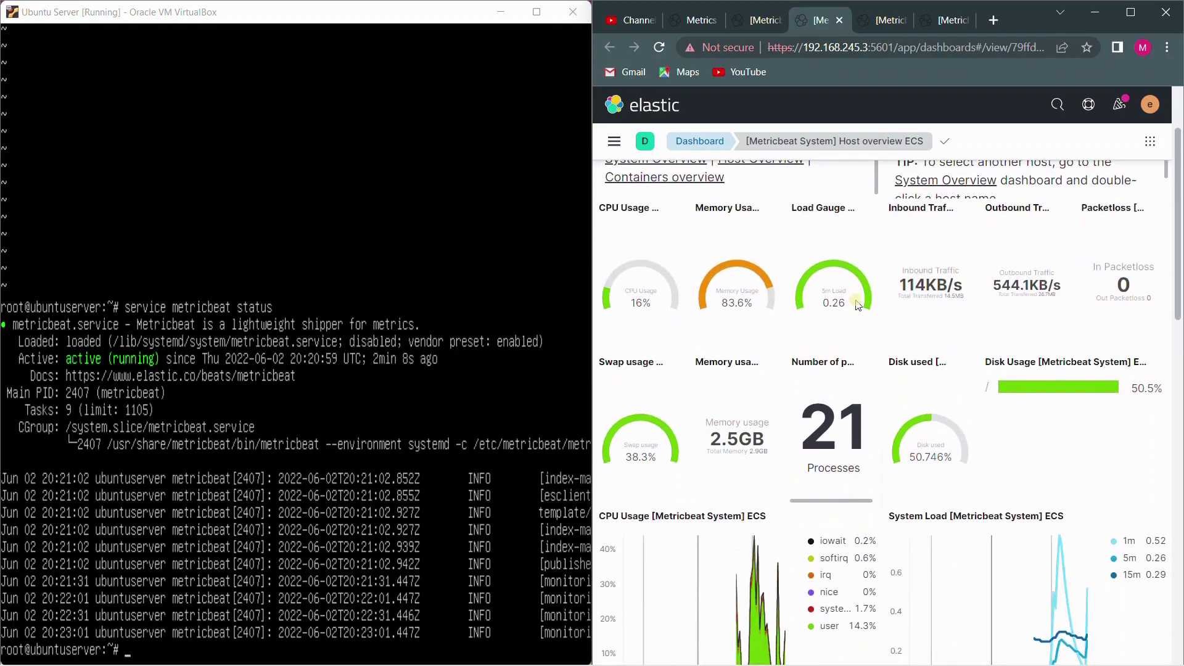
pyautogui.scroll(2, 856, 306)
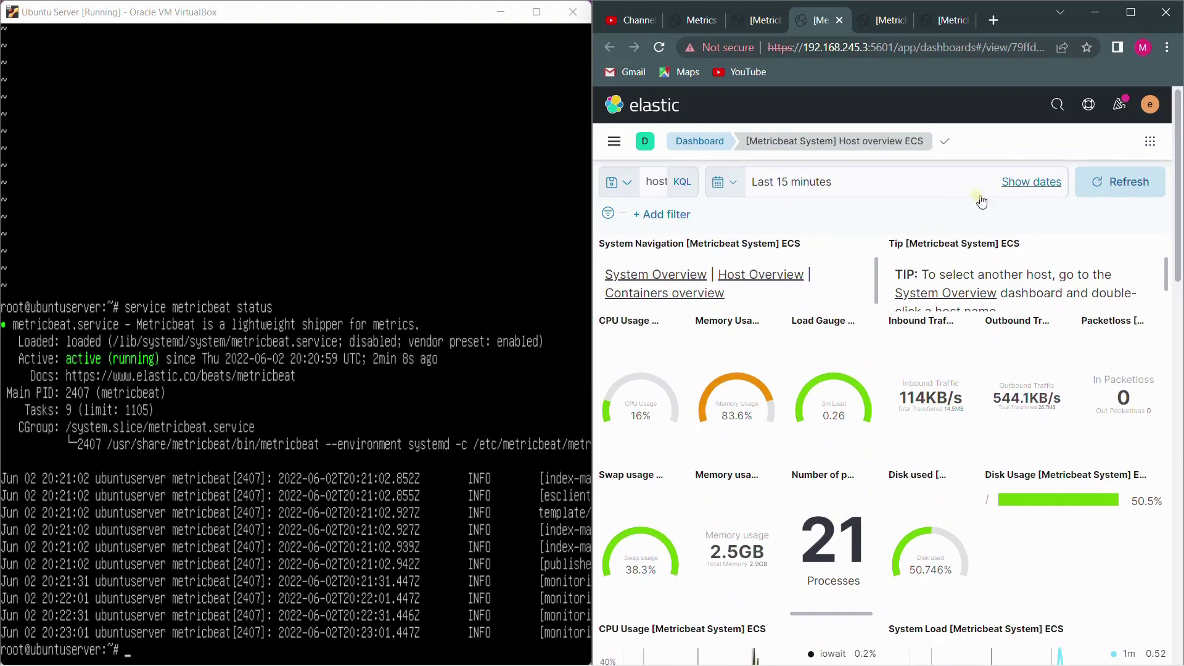
pyautogui.click(1129, 13)
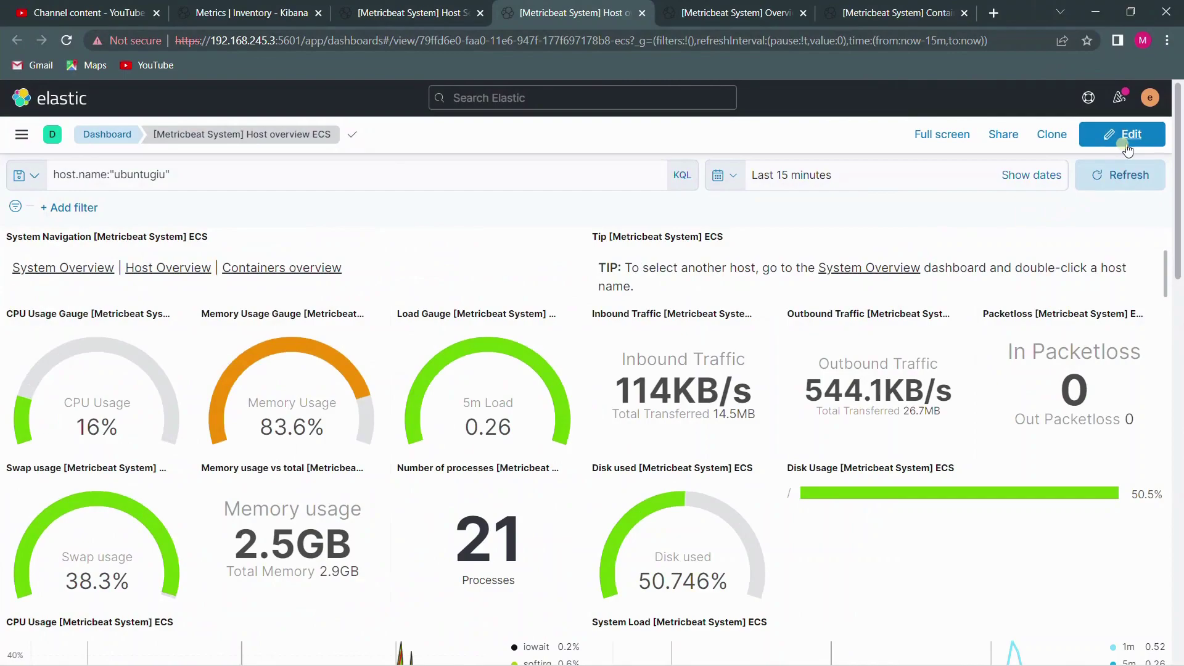
pyautogui.click(1126, 148)
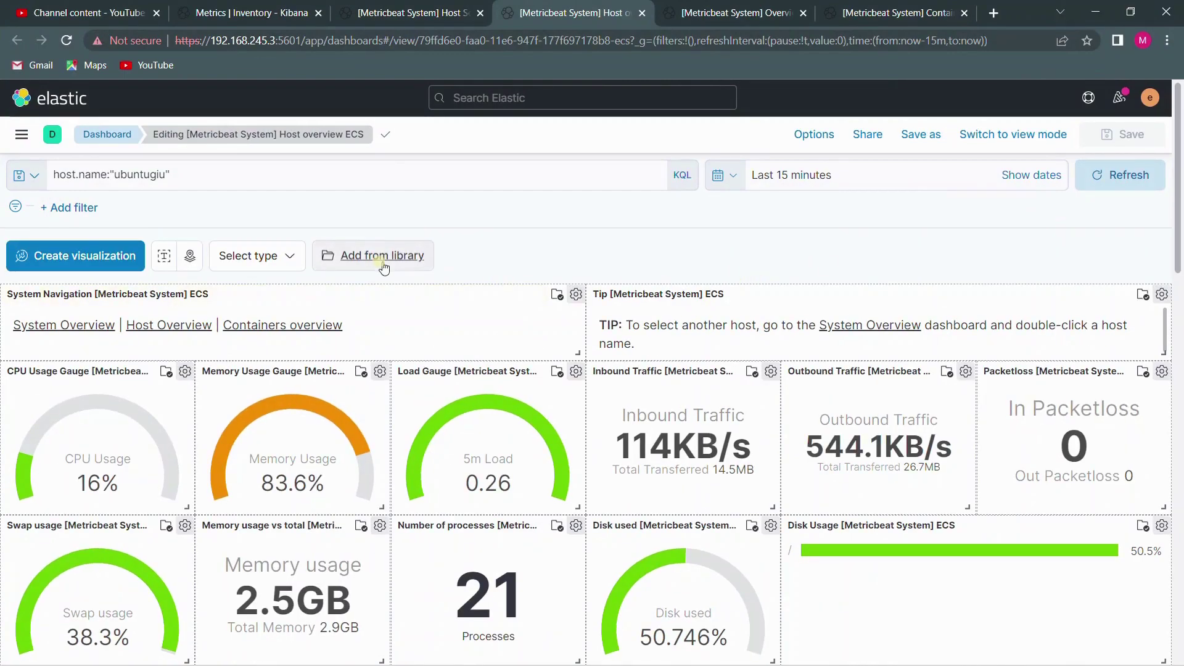
pyautogui.click(250, 257)
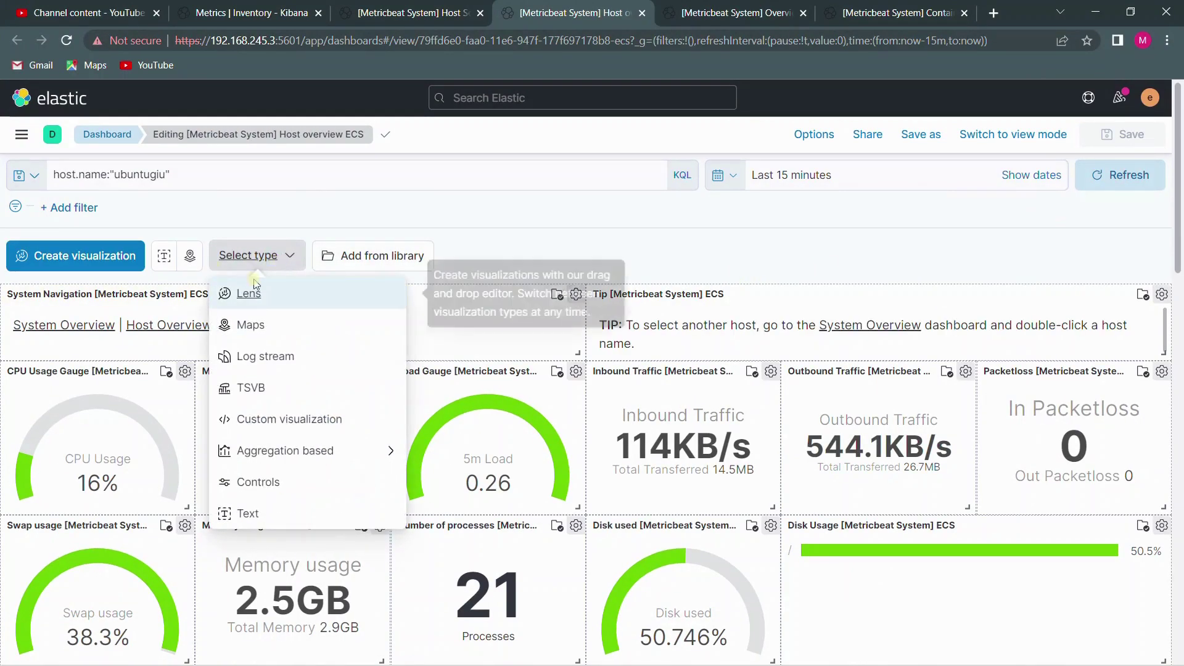
pyautogui.click(275, 480)
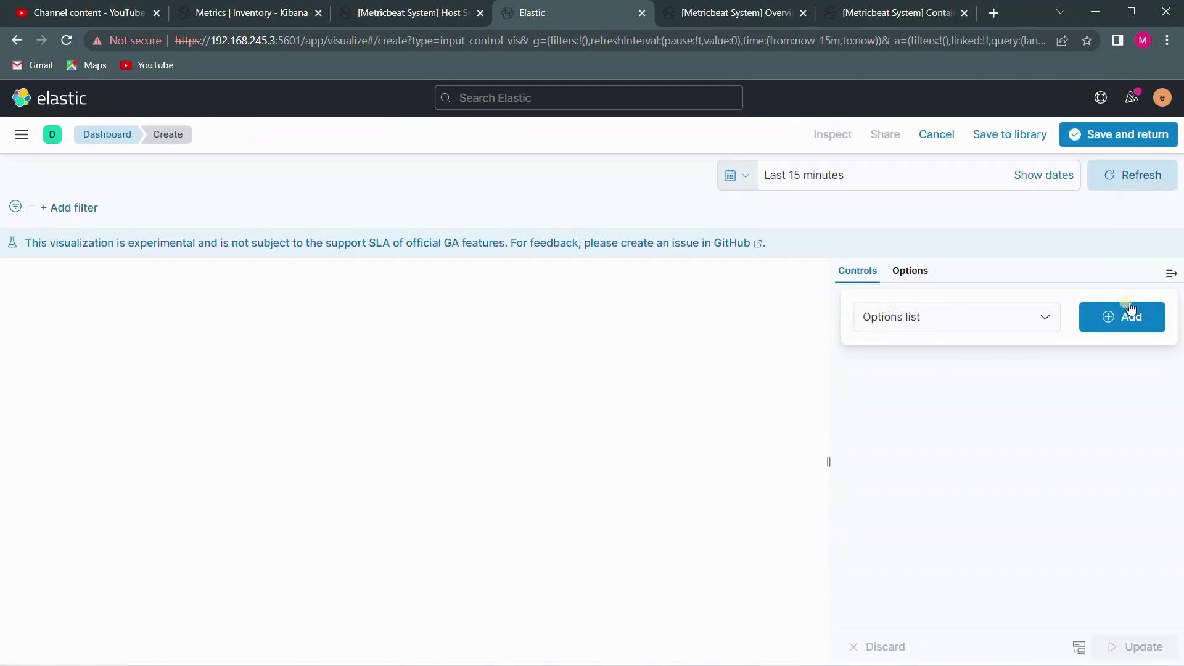
# Add an options list control labelled Host Name that uses the metricbeat-* index pattern.
pyautogui.click(1132, 311)
pyautogui.click(975, 365)
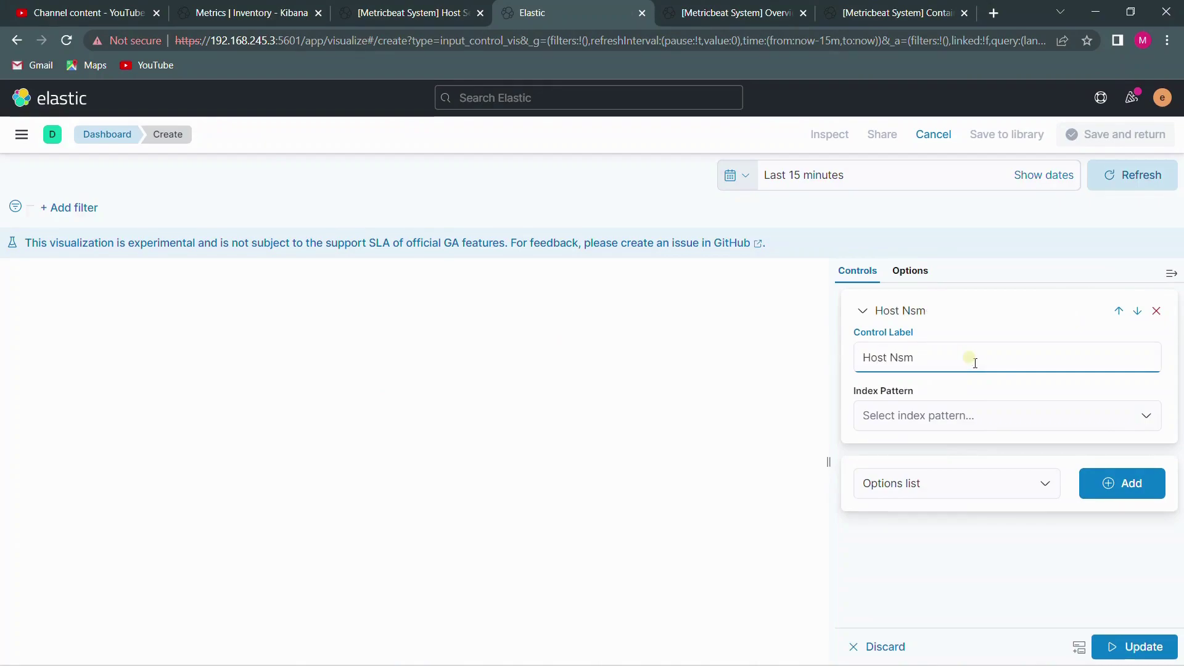
pyautogui.click(996, 419)
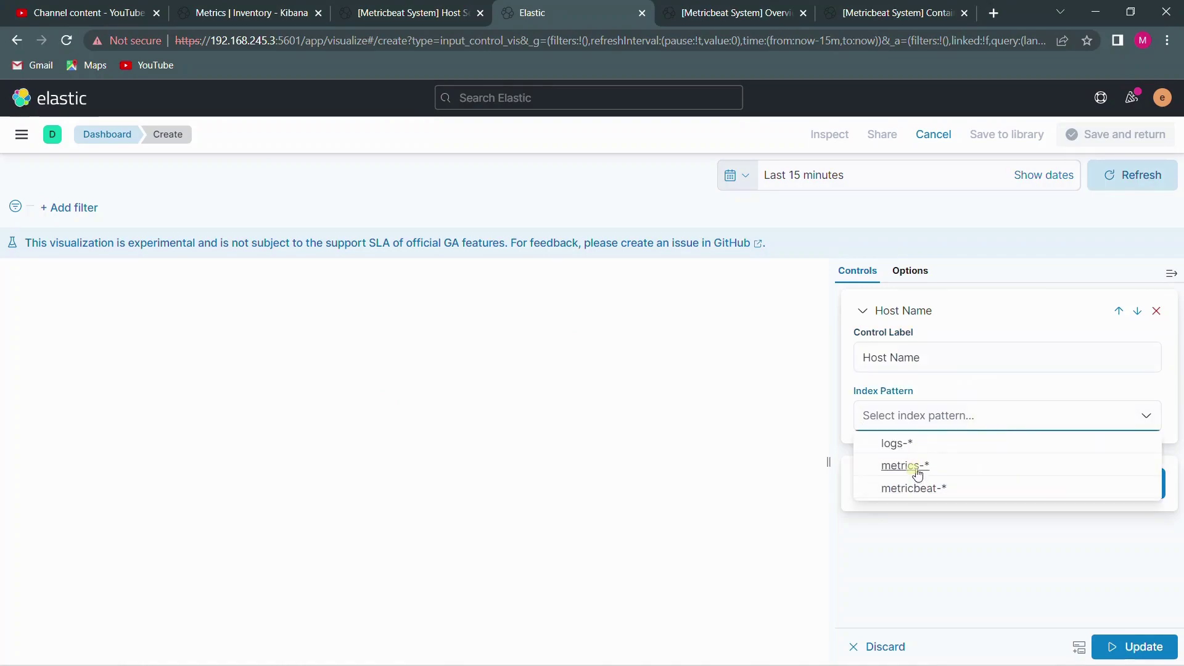
pyautogui.click(919, 488)
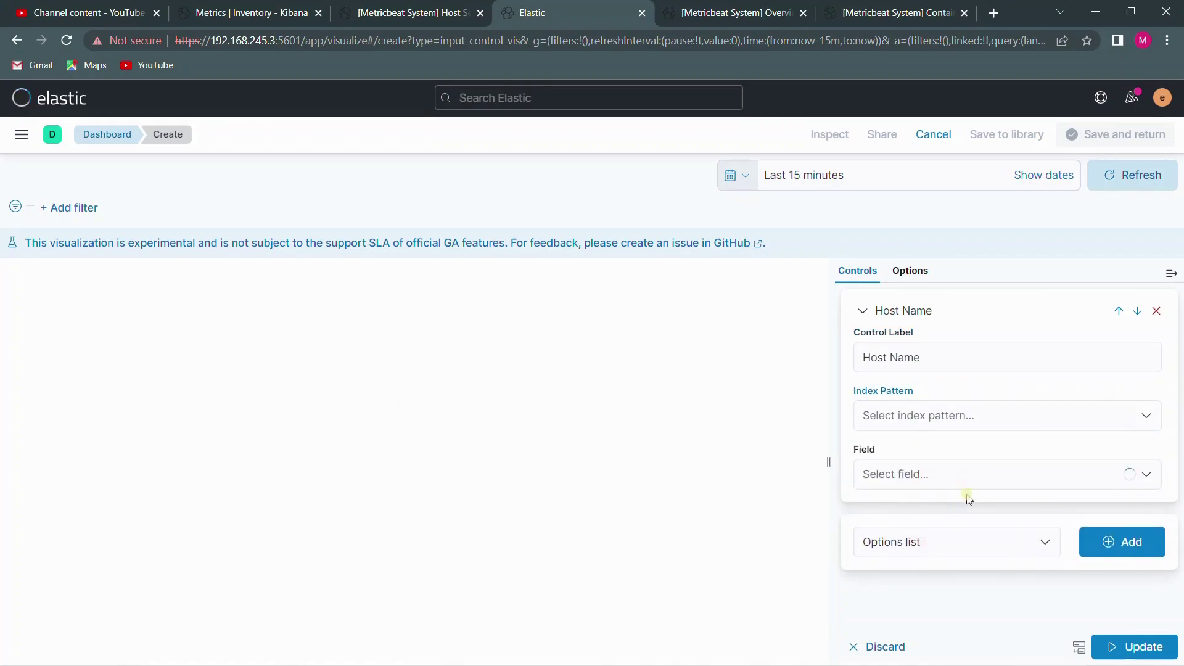
# Set the Host Name control's field to agent.hostname, update the visualization and check the hosts its preview offers.
pyautogui.click(982, 475)
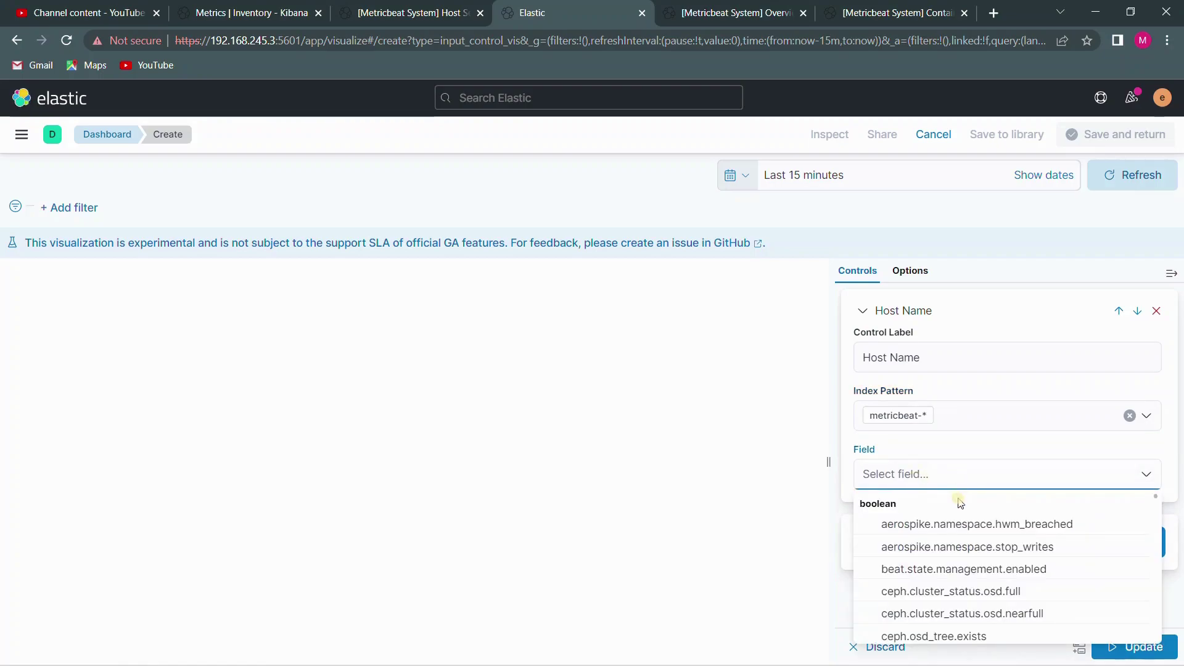
pyautogui.write('host')
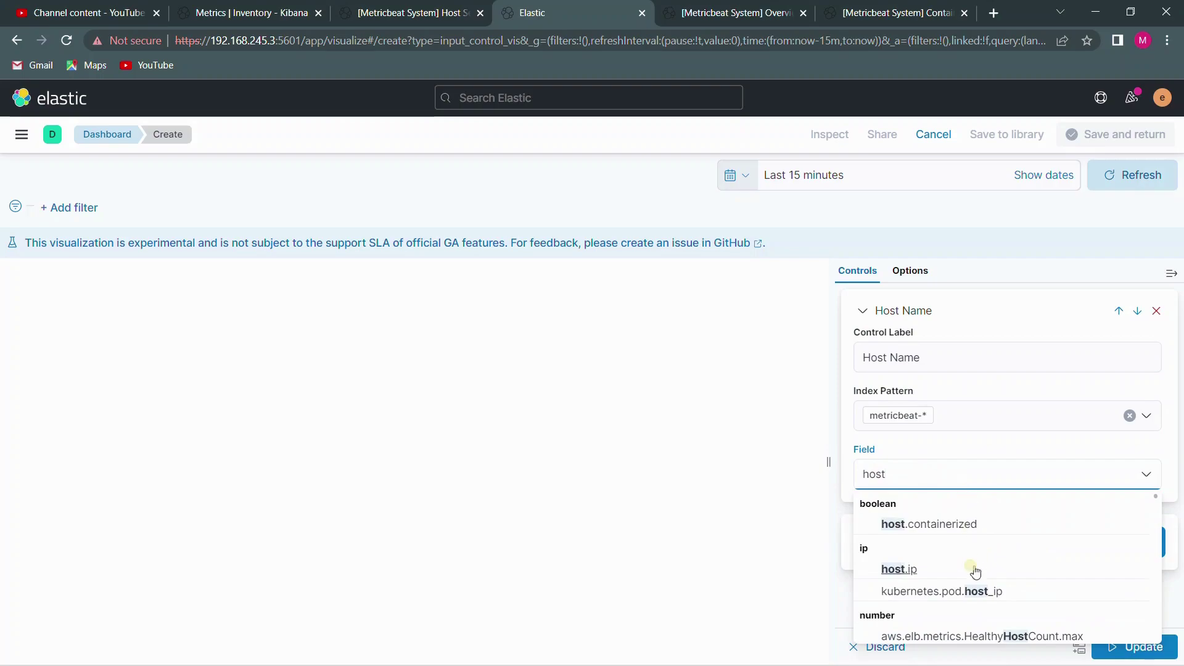
pyautogui.scroll(-2, 973, 567)
pyautogui.scroll(-5, 976, 568)
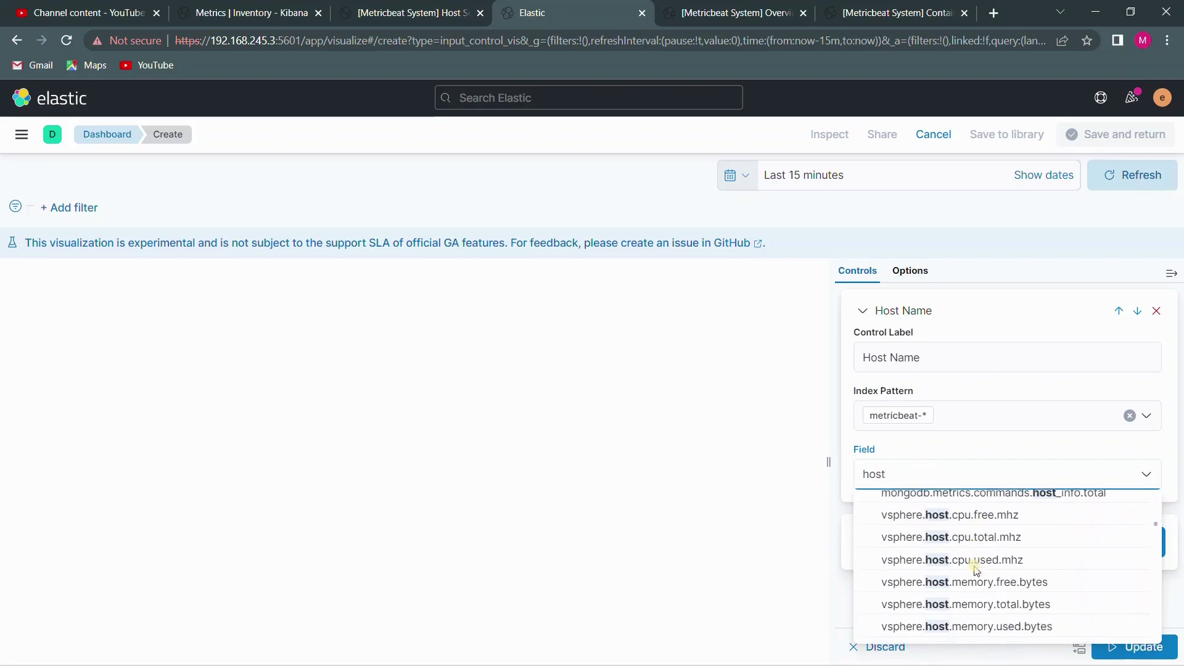
pyautogui.scroll(2, 976, 568)
pyautogui.scroll(-5, 974, 564)
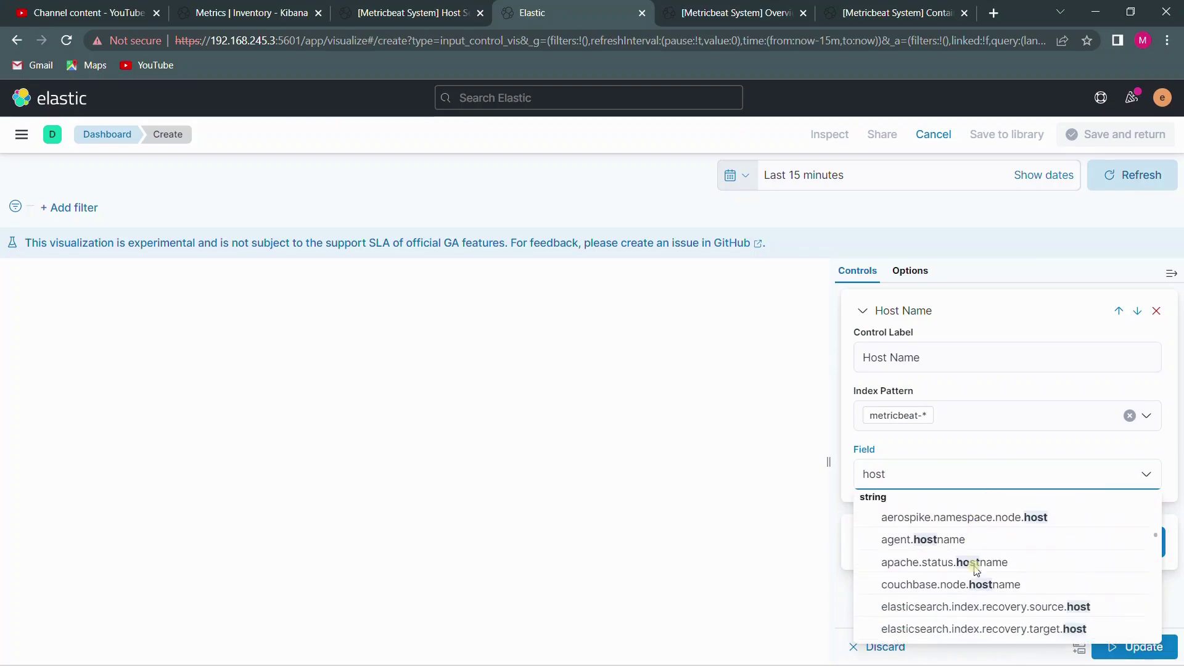
pyautogui.click(951, 529)
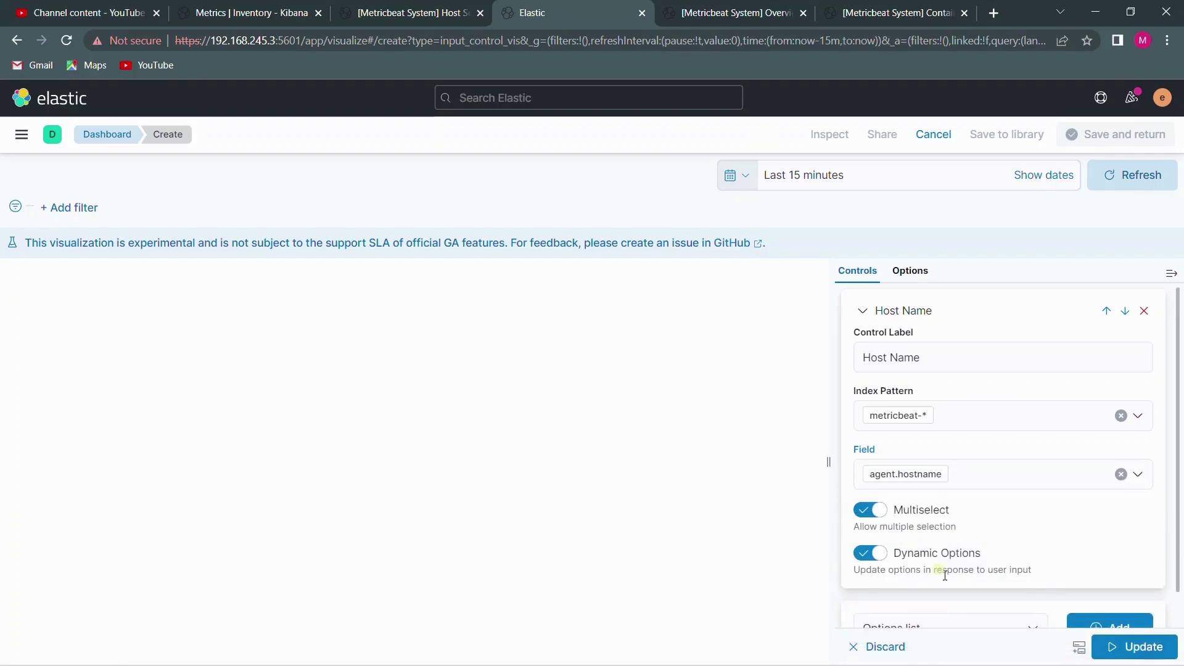
pyautogui.click(1110, 646)
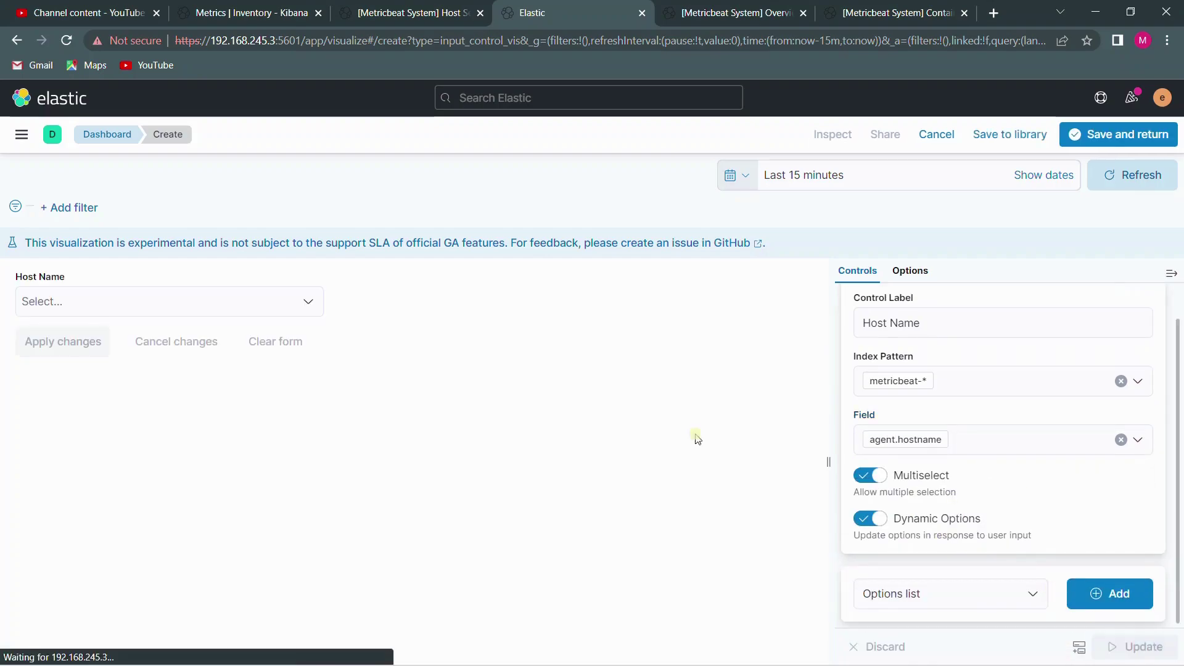
pyautogui.click(251, 302)
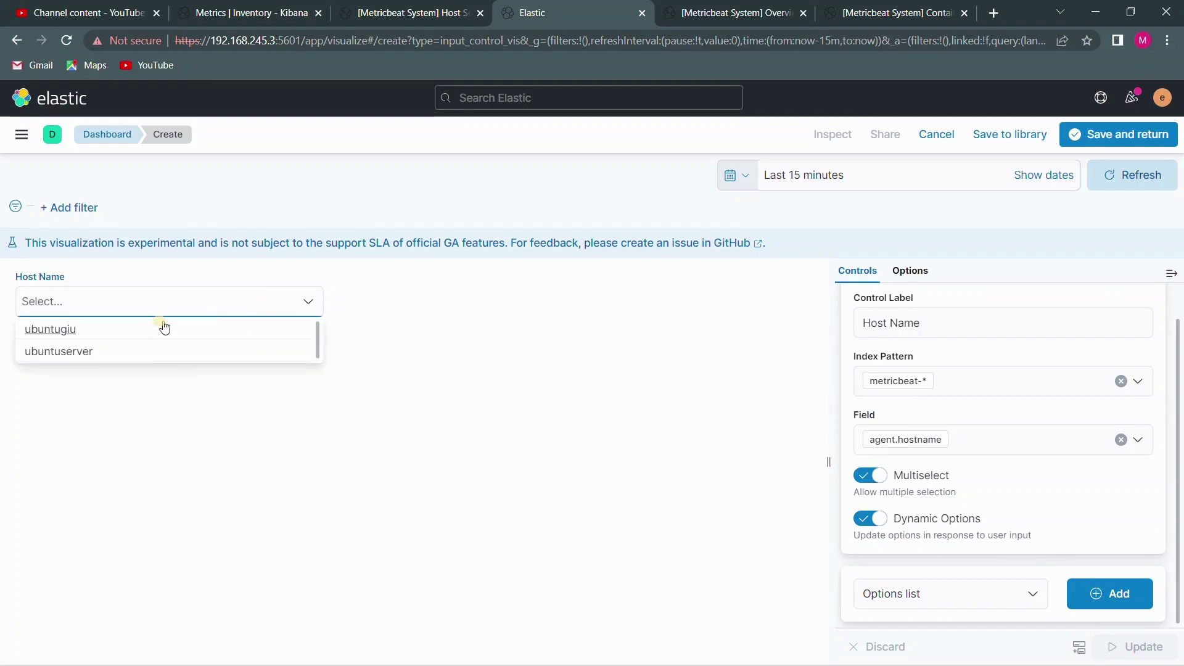
pyautogui.click(136, 470)
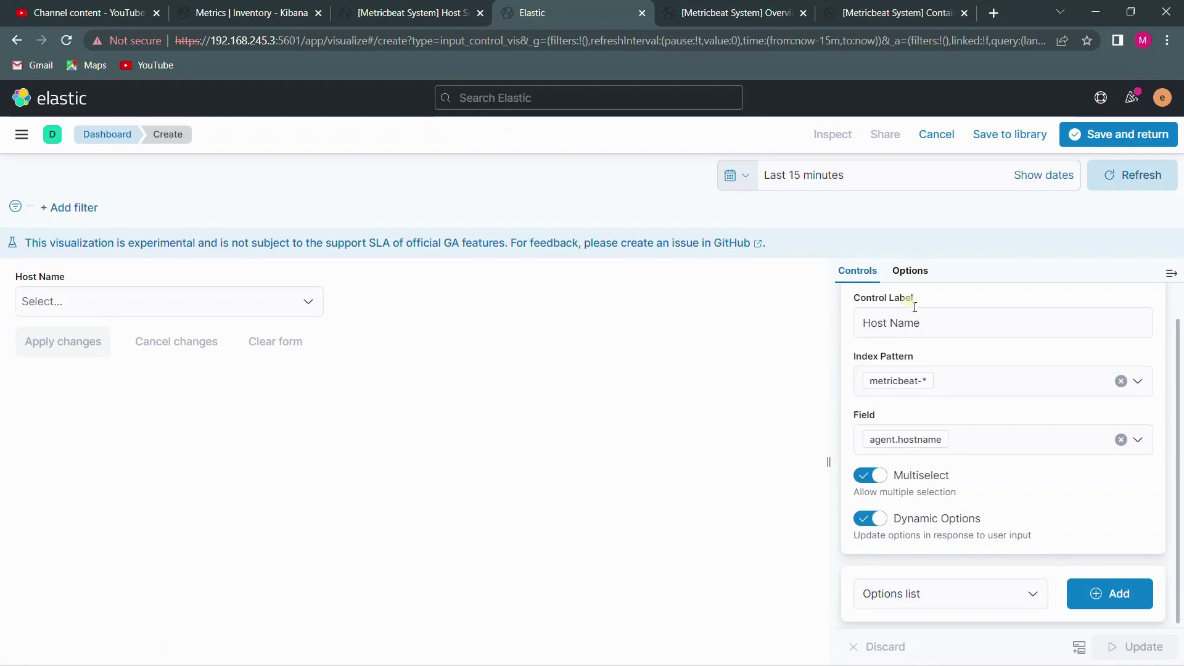
# Enable filter updates on each change, the time filter and pinned filters for the control, and save it back to the dashboard.
pyautogui.click(912, 273)
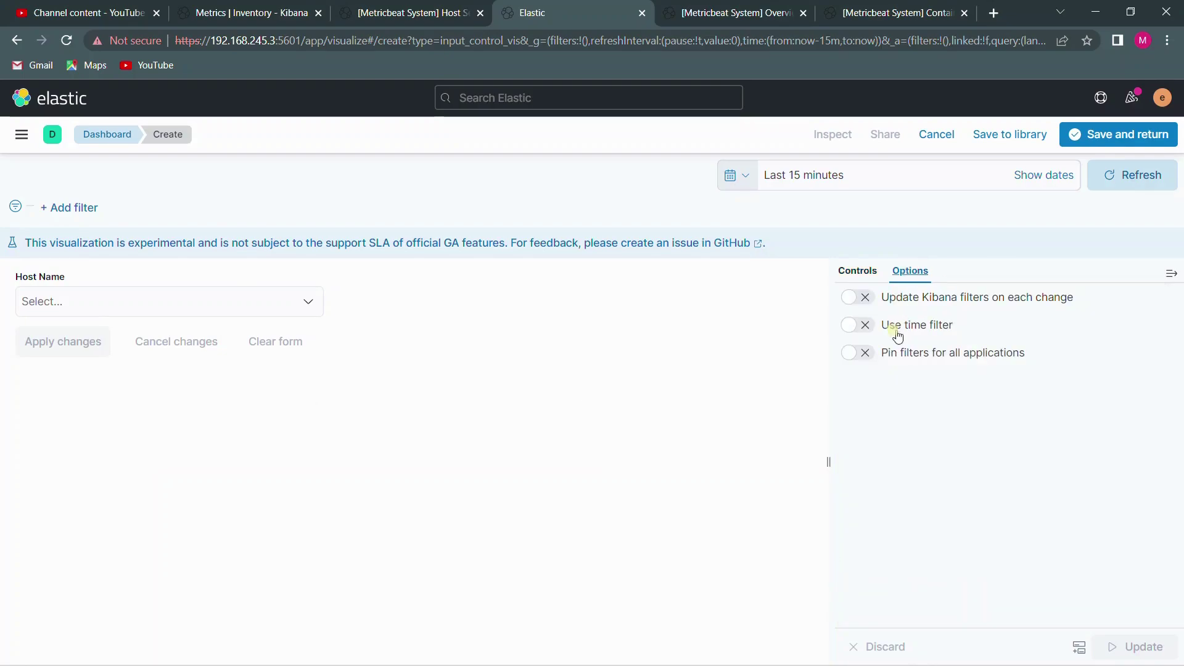
pyautogui.click(863, 298)
pyautogui.click(857, 325)
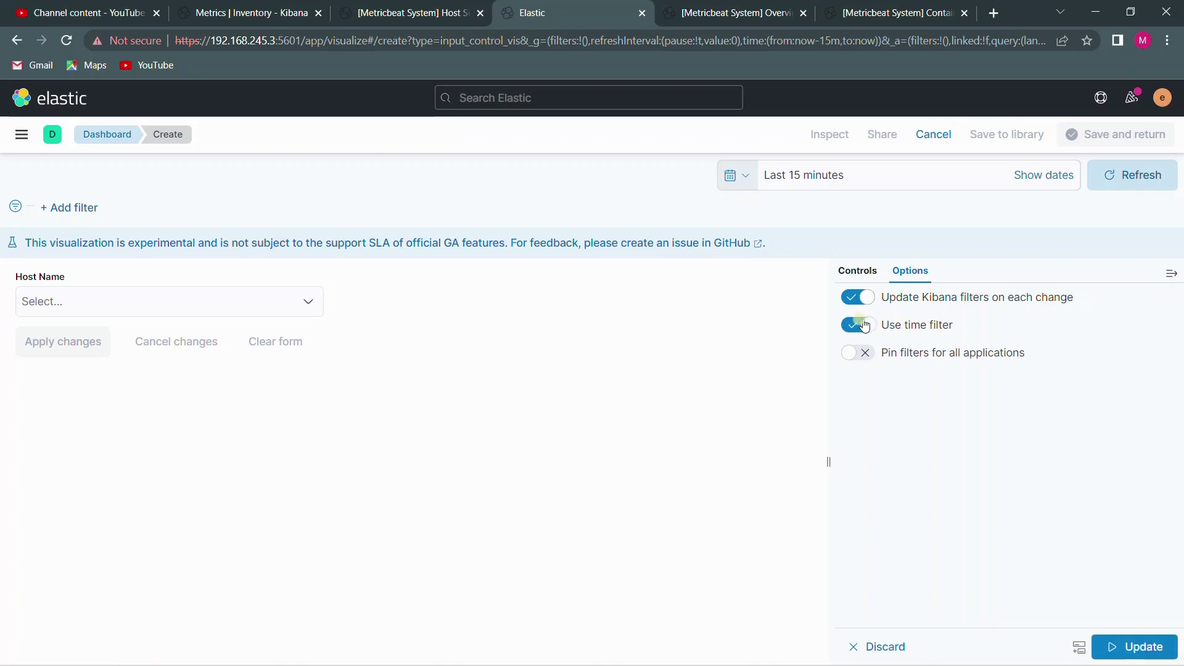
pyautogui.click(857, 352)
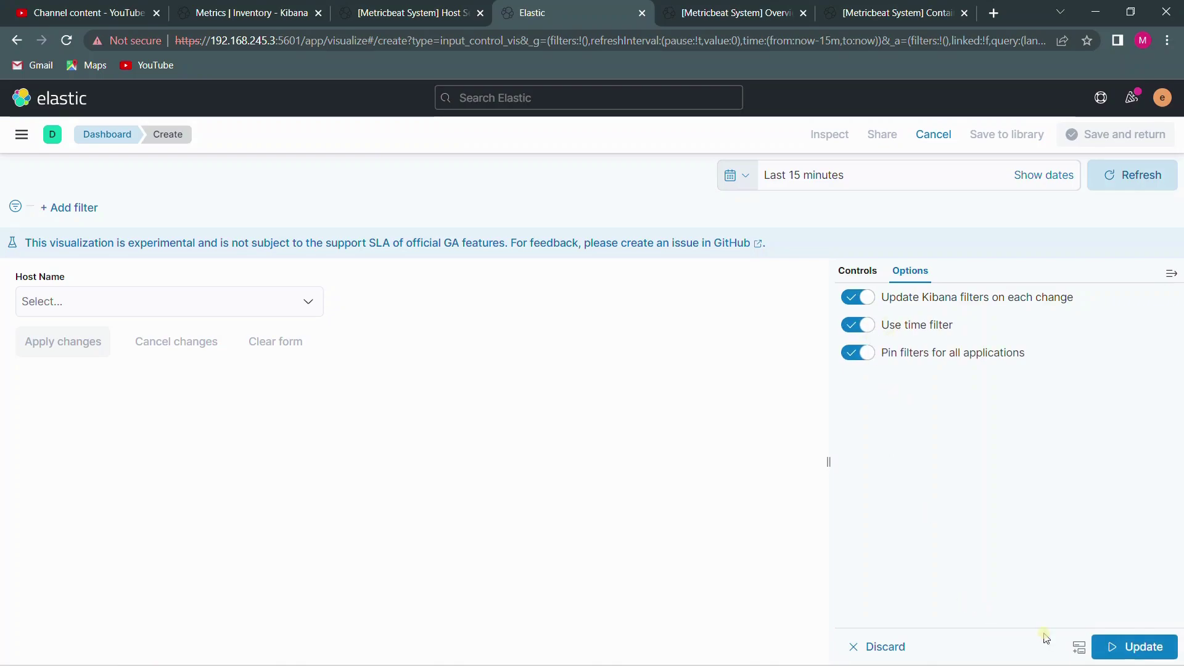
pyautogui.click(1115, 647)
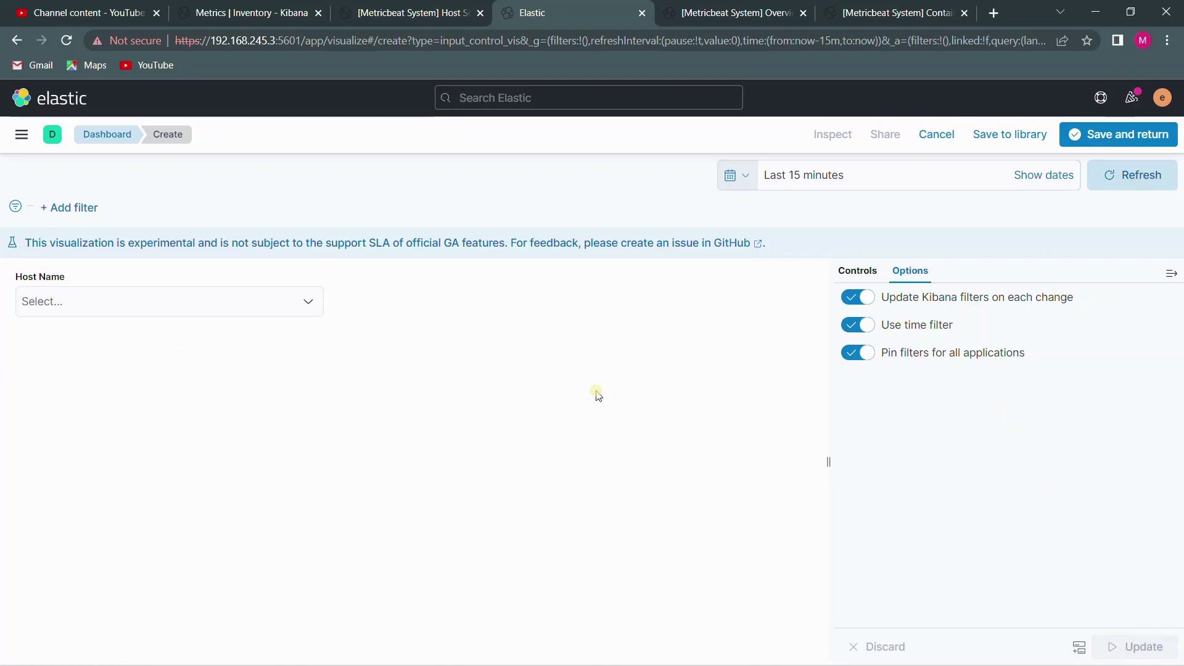
pyautogui.click(1085, 136)
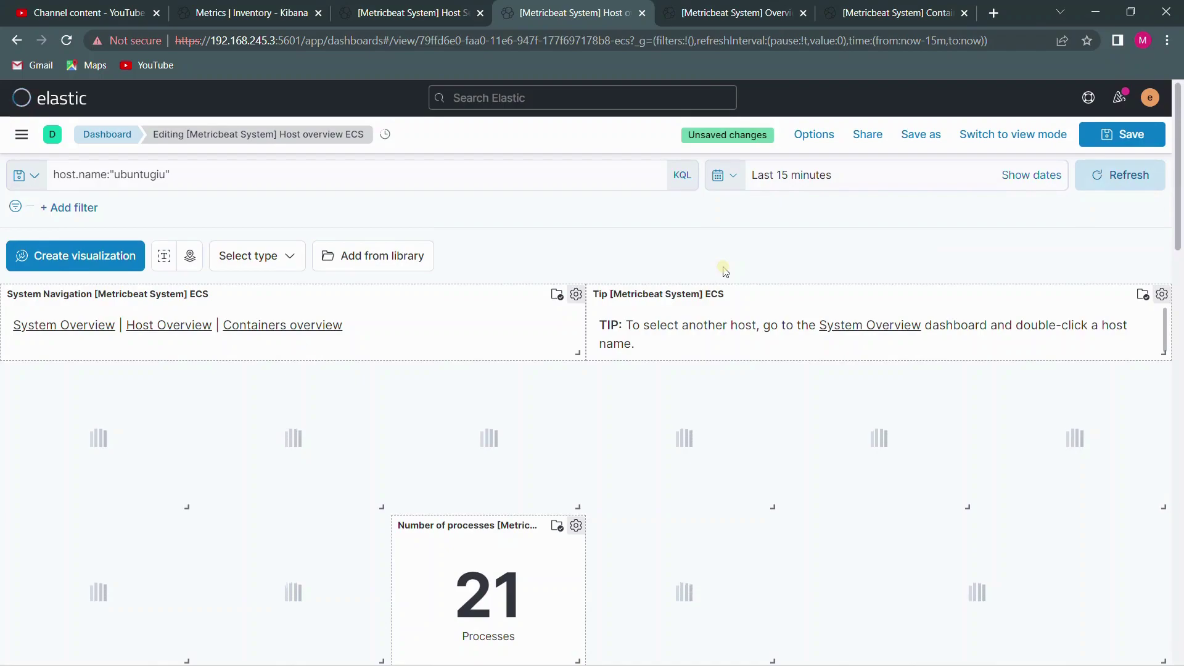
# Move the Host Name control panel to the top of the dashboard above System Navigation and reduce its height.
pyautogui.scroll(-20, 111, 492)
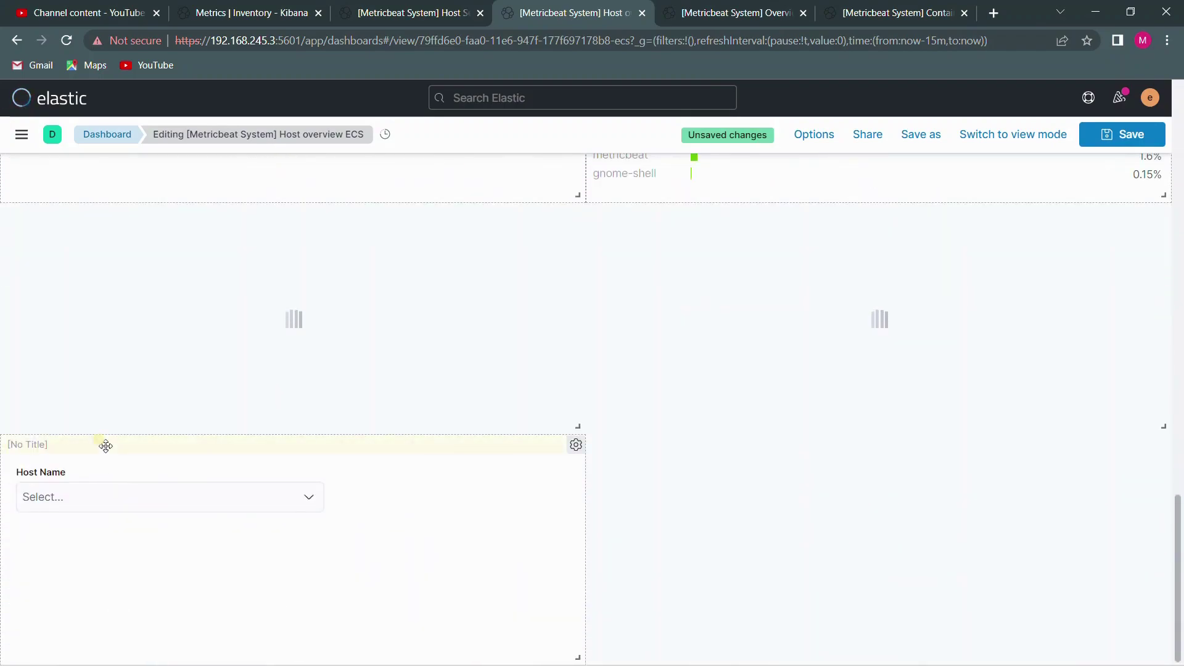
pyautogui.moveTo(105, 445); pyautogui.dragTo(88, 307)
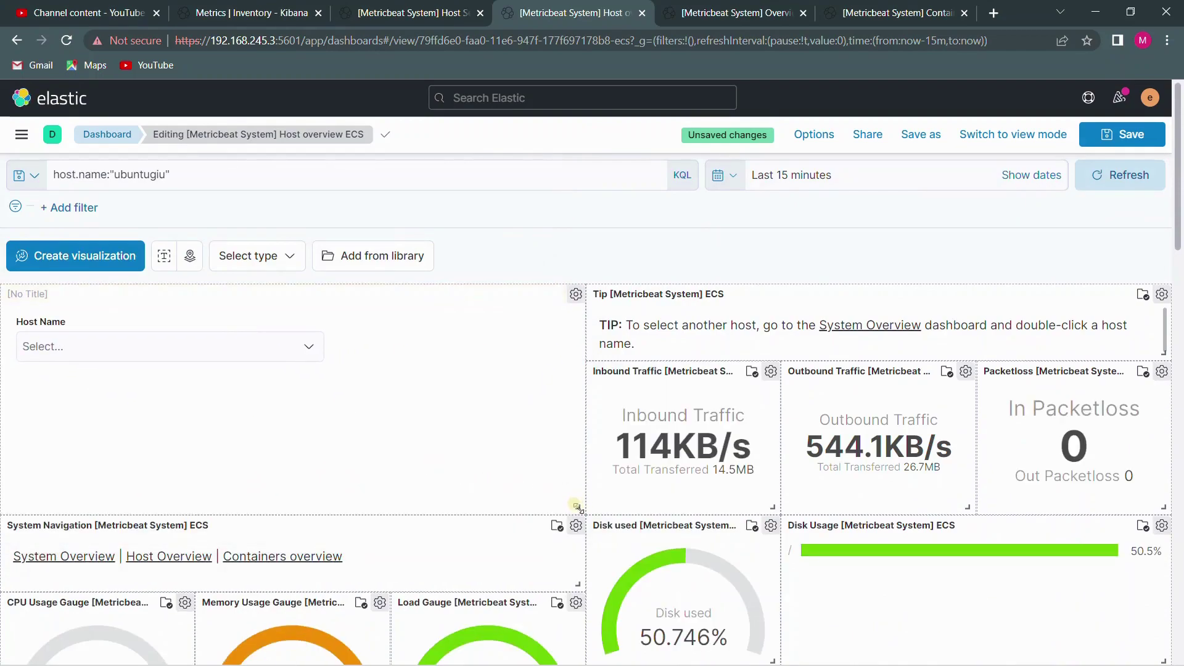
pyautogui.moveTo(576, 506); pyautogui.dragTo(575, 362)
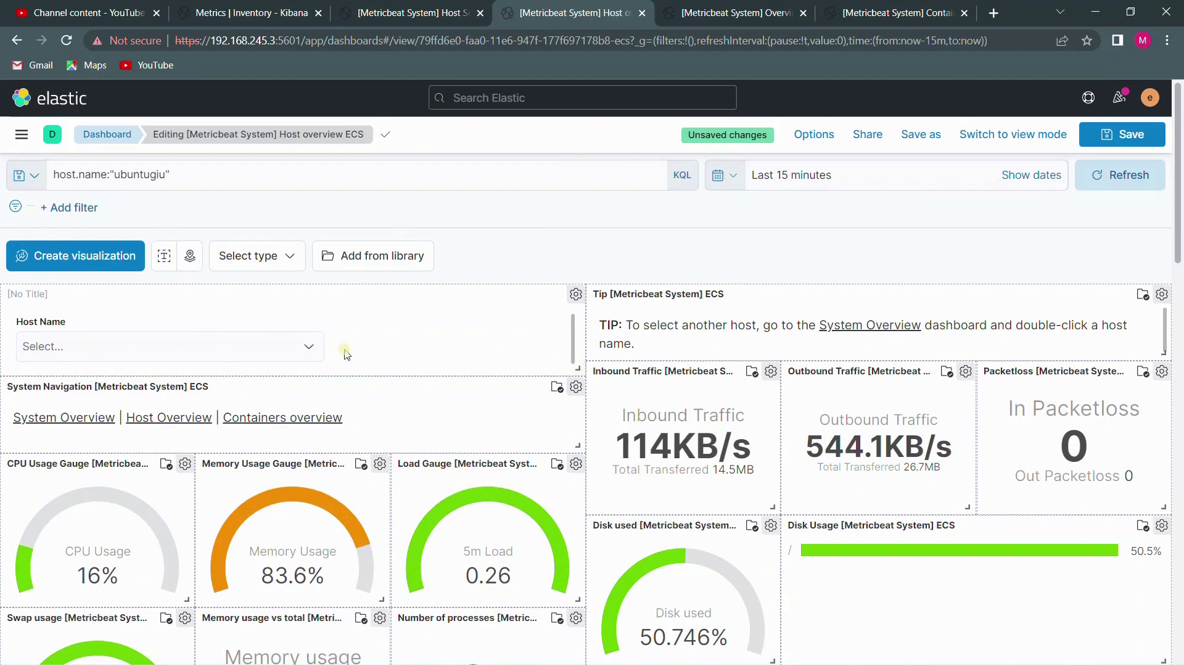
# Check the Host Name control's host list, save the Host overview ECS dashboard and switch it to view mode.
pyautogui.click(314, 350)
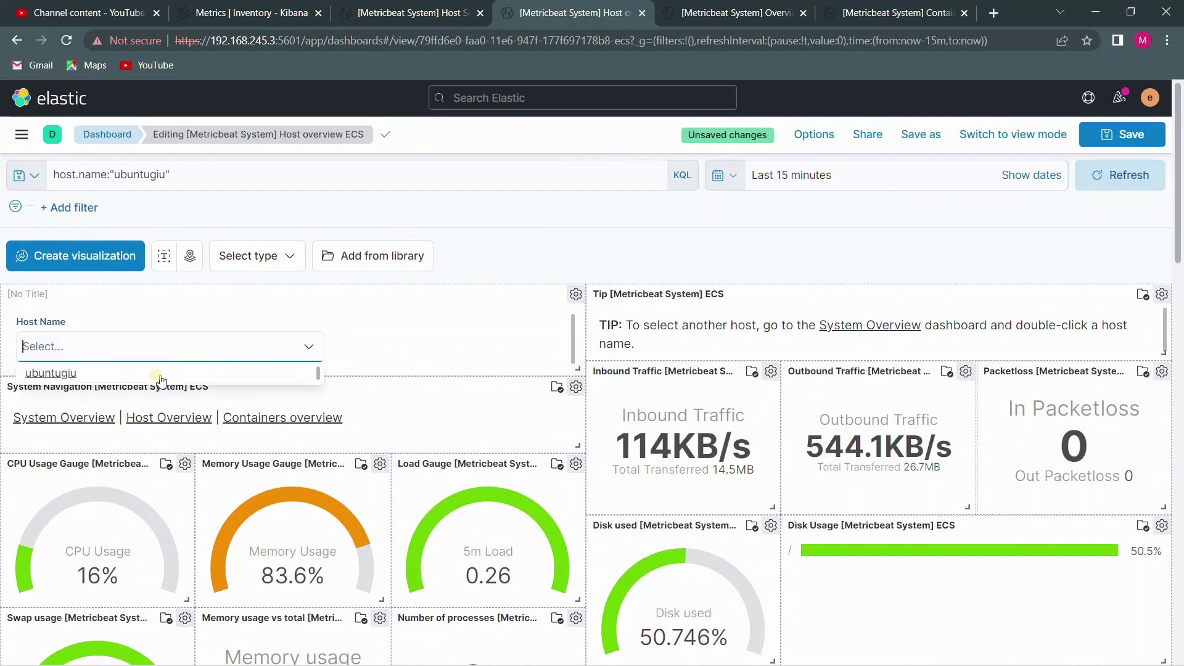
pyautogui.click(433, 368)
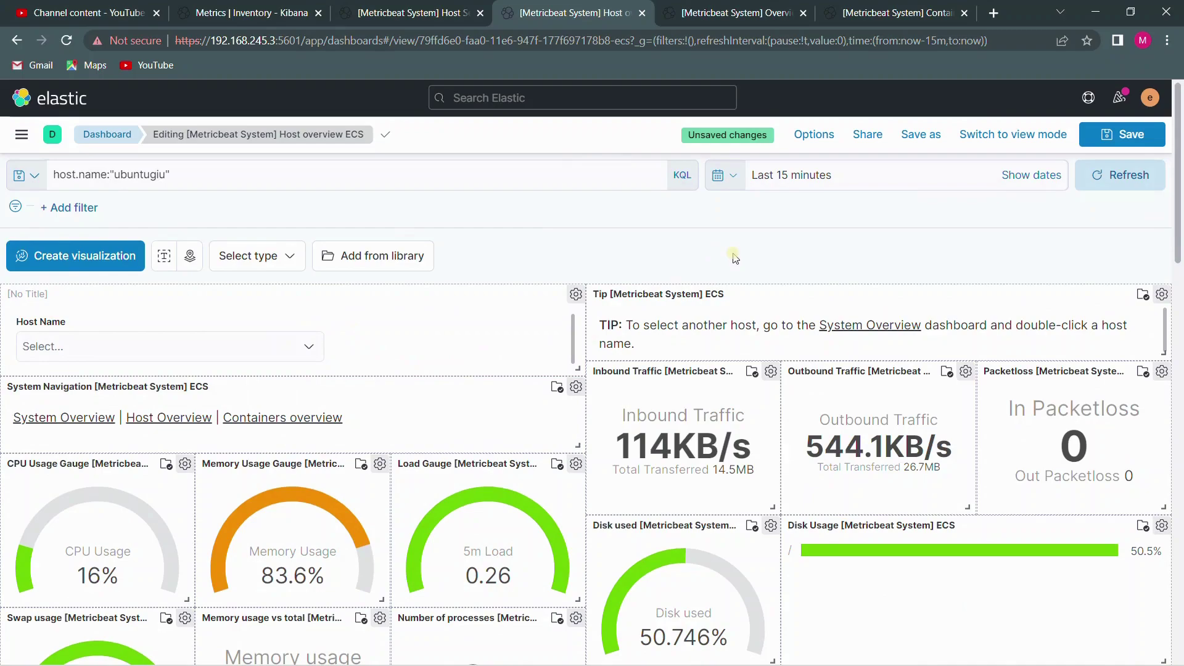
pyautogui.click(1097, 147)
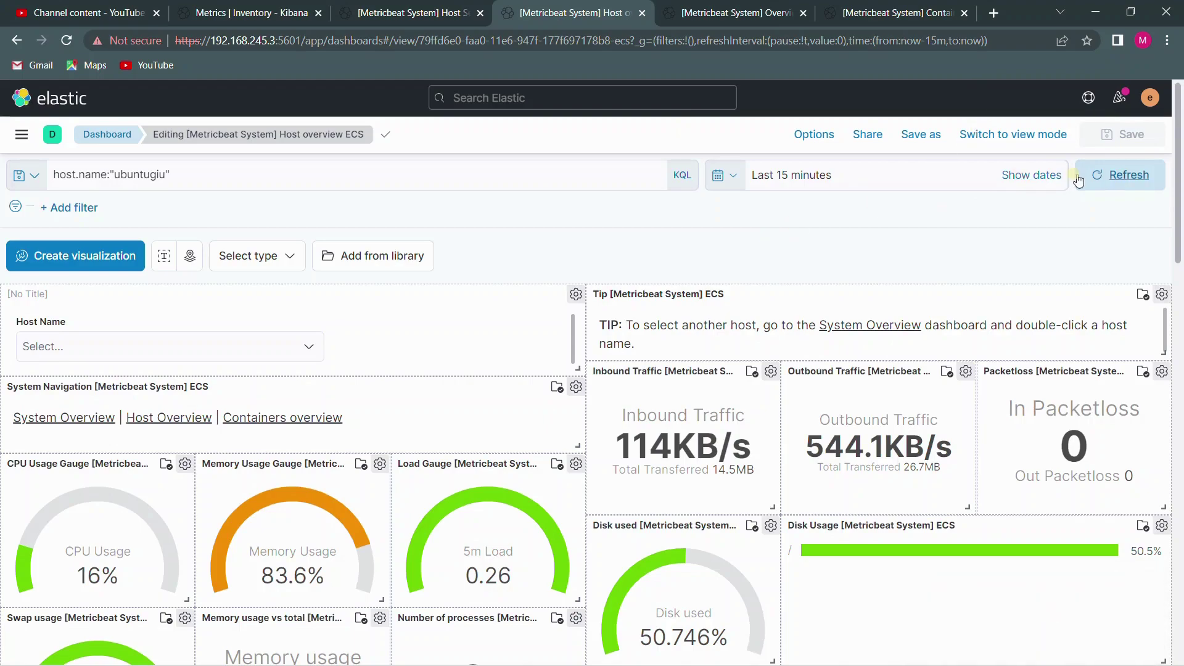
pyautogui.click(1047, 136)
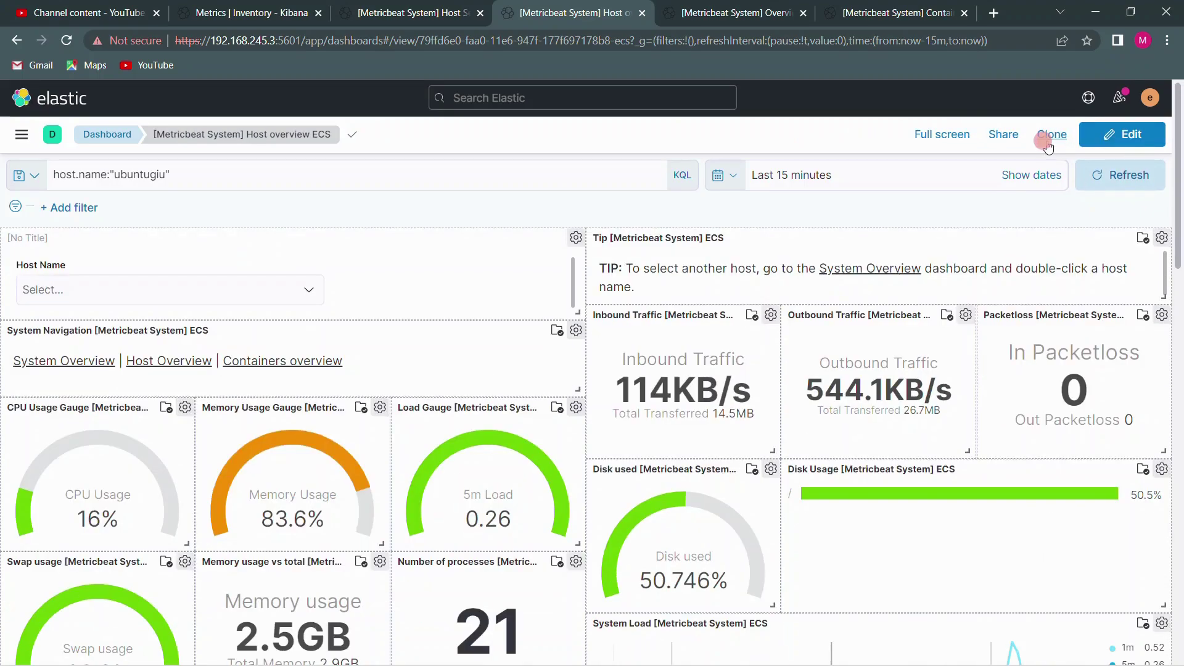
# Filter the dashboard to host ubuntugiu with the Host Name control and examine the CPU, memory and network charts.
pyautogui.click(267, 271)
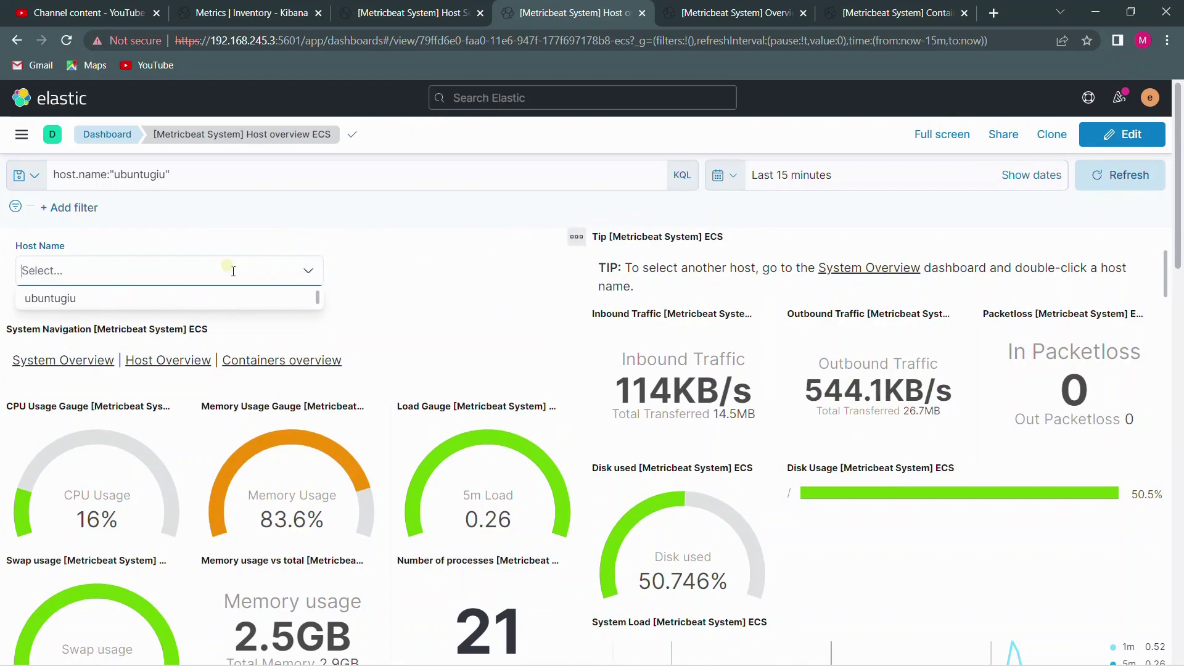
pyautogui.click(138, 300)
pyautogui.click(380, 206)
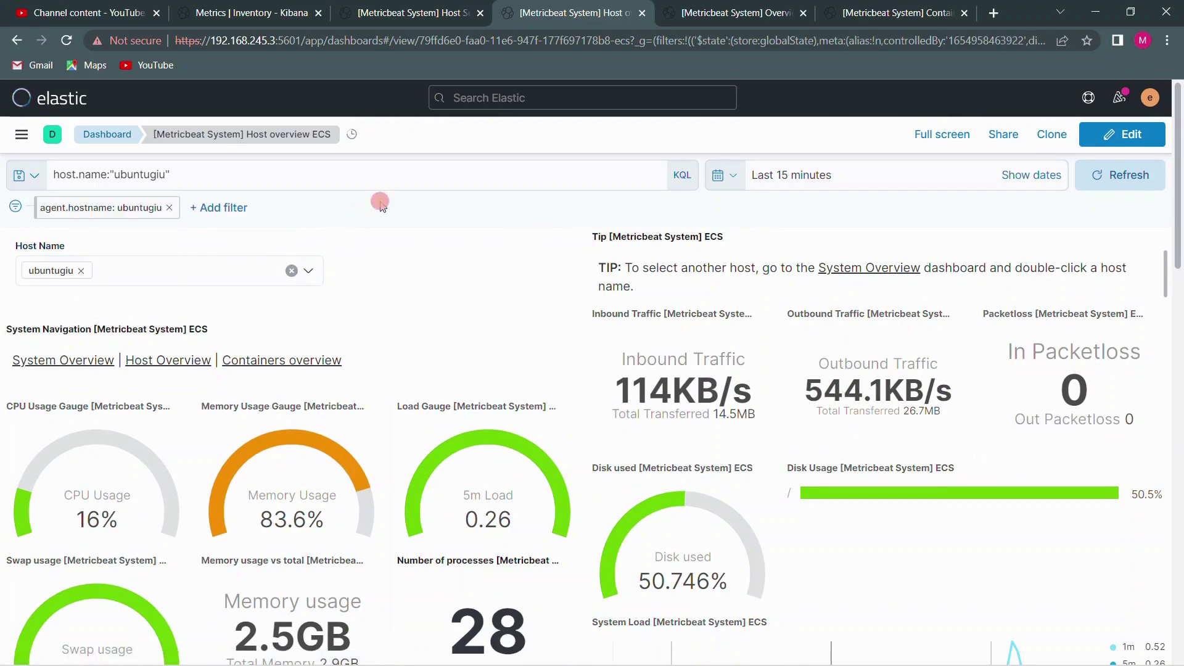
pyautogui.scroll(-8, 406, 370)
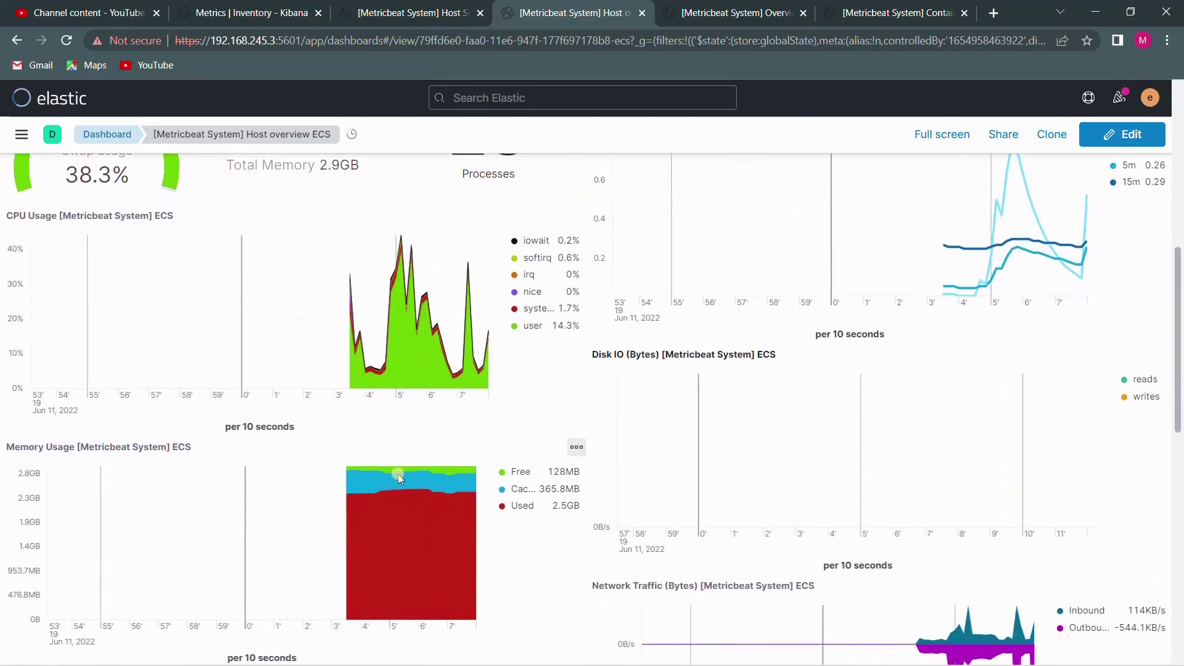
pyautogui.scroll(10, 399, 478)
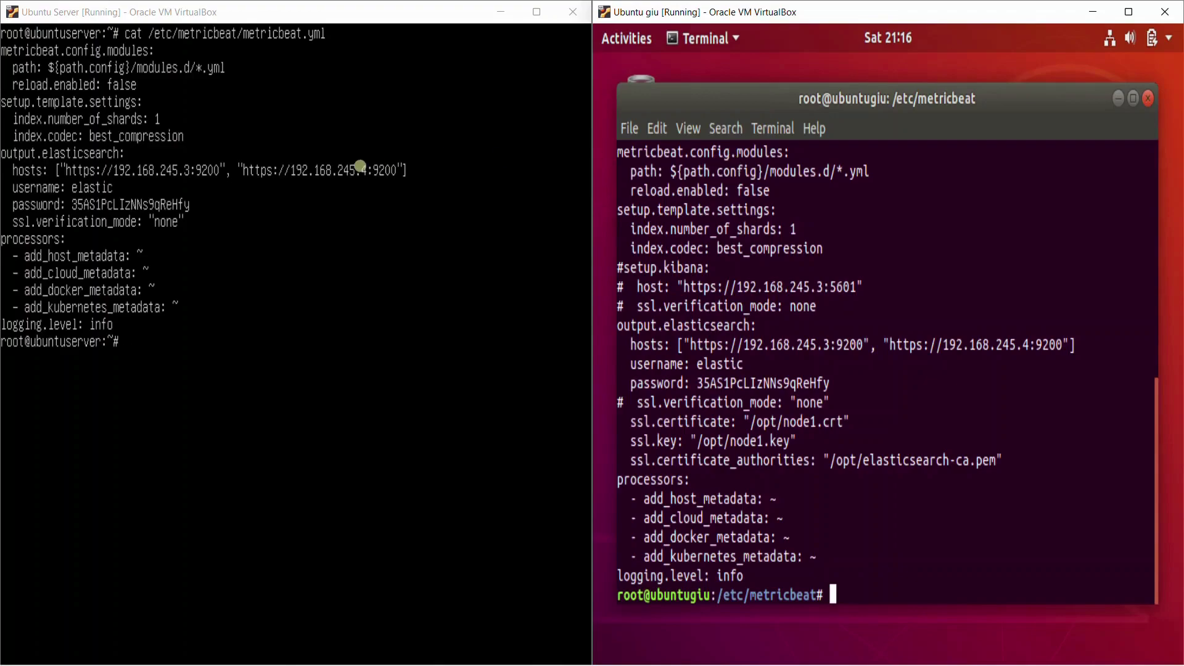
# Compare metricbeat.yml on both virtual machines, highlight the commented-out setup.kibana block on ubuntugiu, and clear the machine windows away.
pyautogui.click(151, 18)
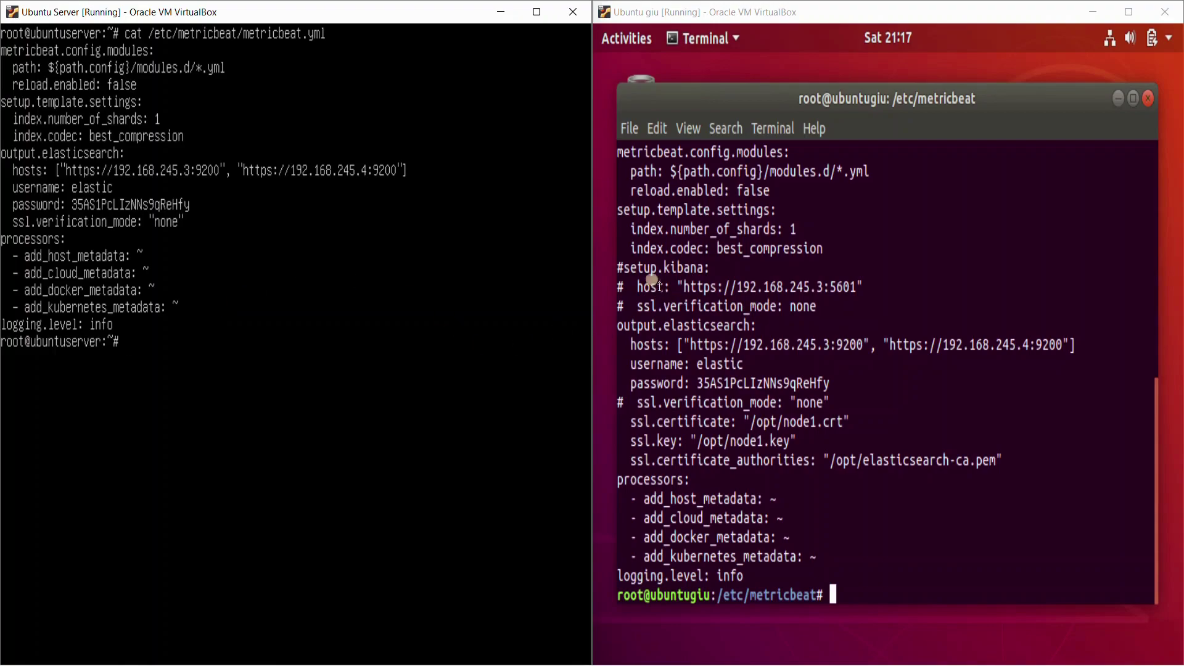
pyautogui.moveTo(621, 267); pyautogui.dragTo(869, 304)
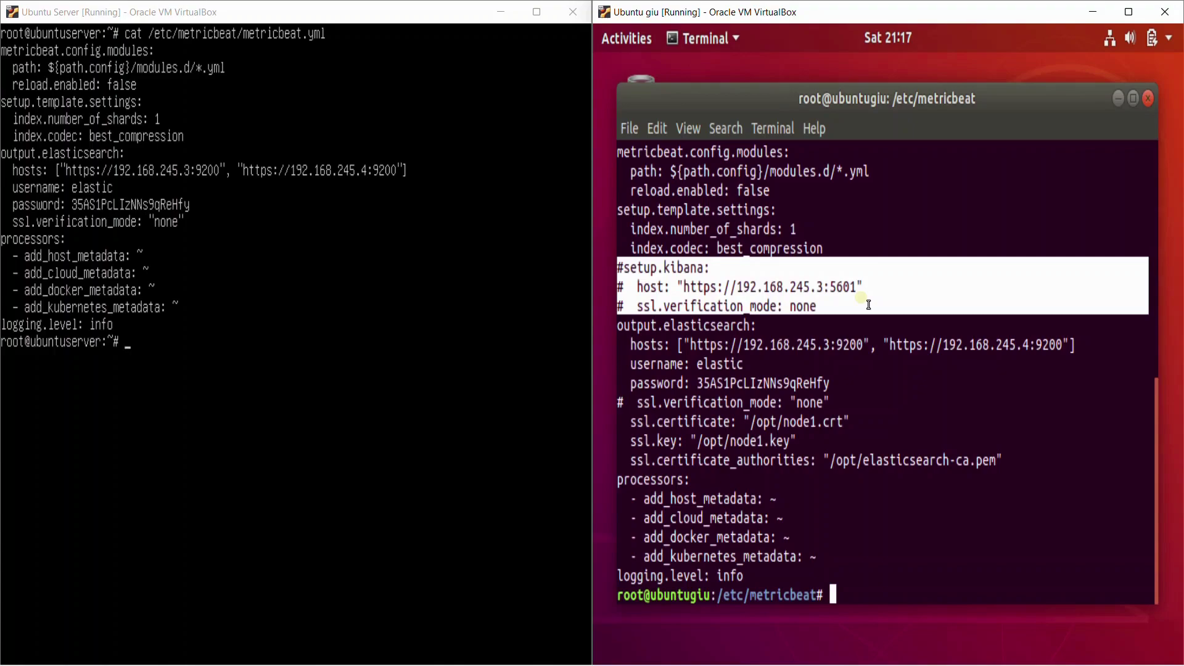
pyautogui.click(495, 17)
pyautogui.moveTo(1096, 9); pyautogui.dragTo(953, 83)
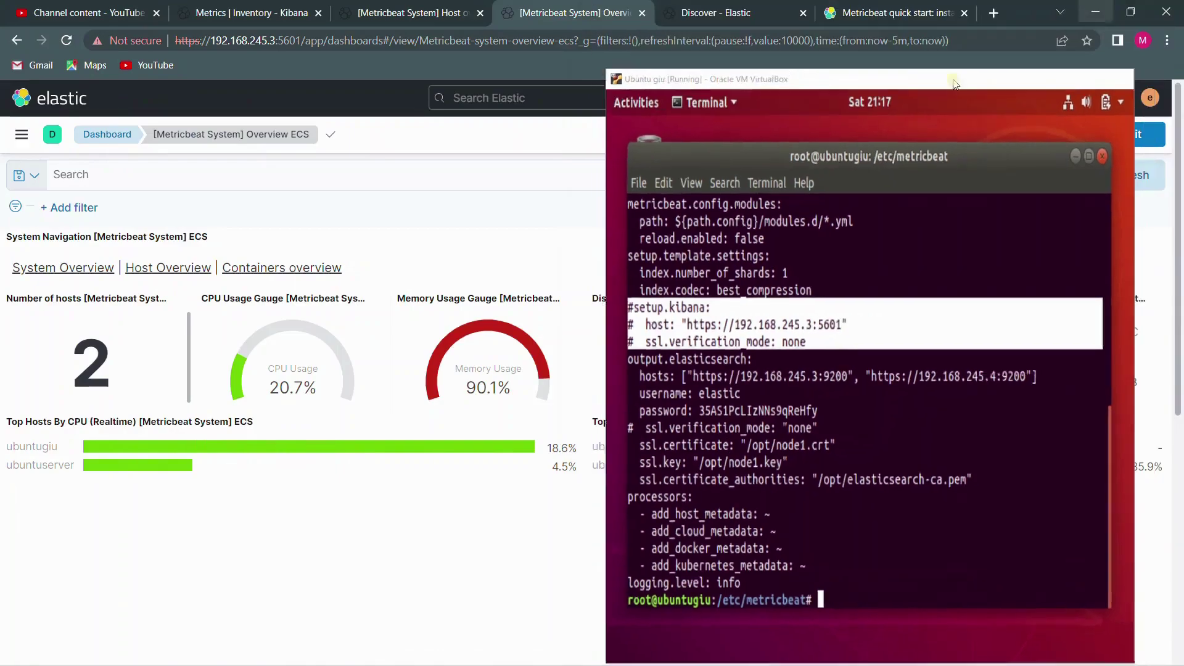
# Switch to Kibana in the browser and revisit the Metrics Inventory page and the Metricbeat Host overview dashboard.
pyautogui.hotkey('alt', 'Tab')
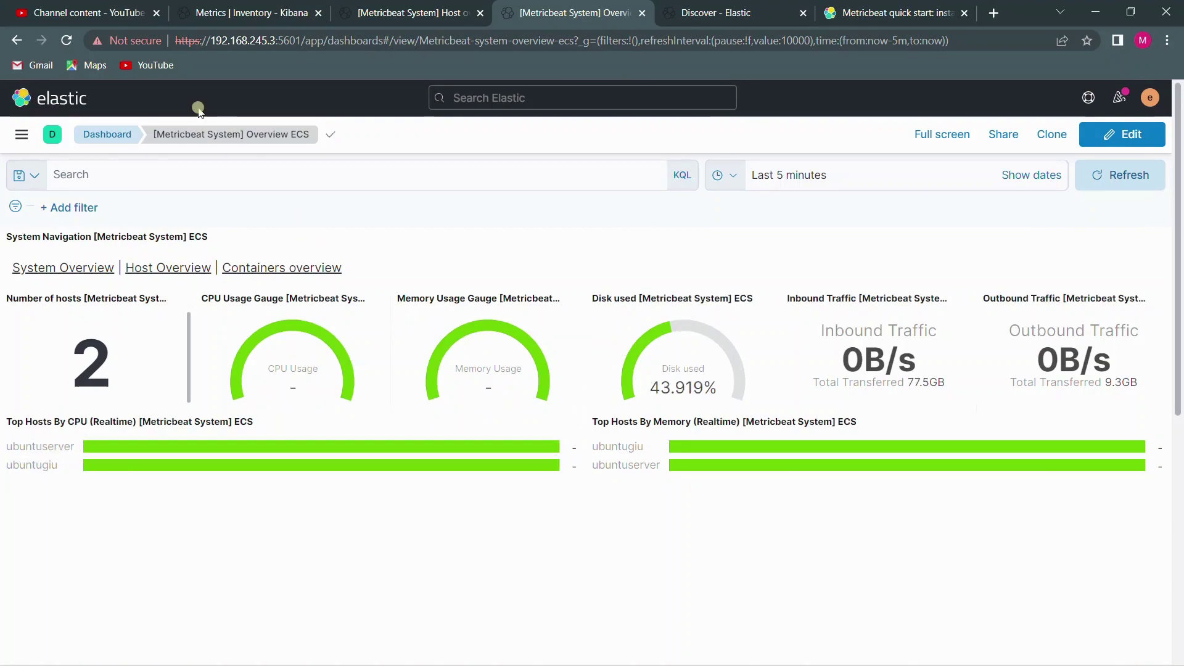
pyautogui.click(260, 17)
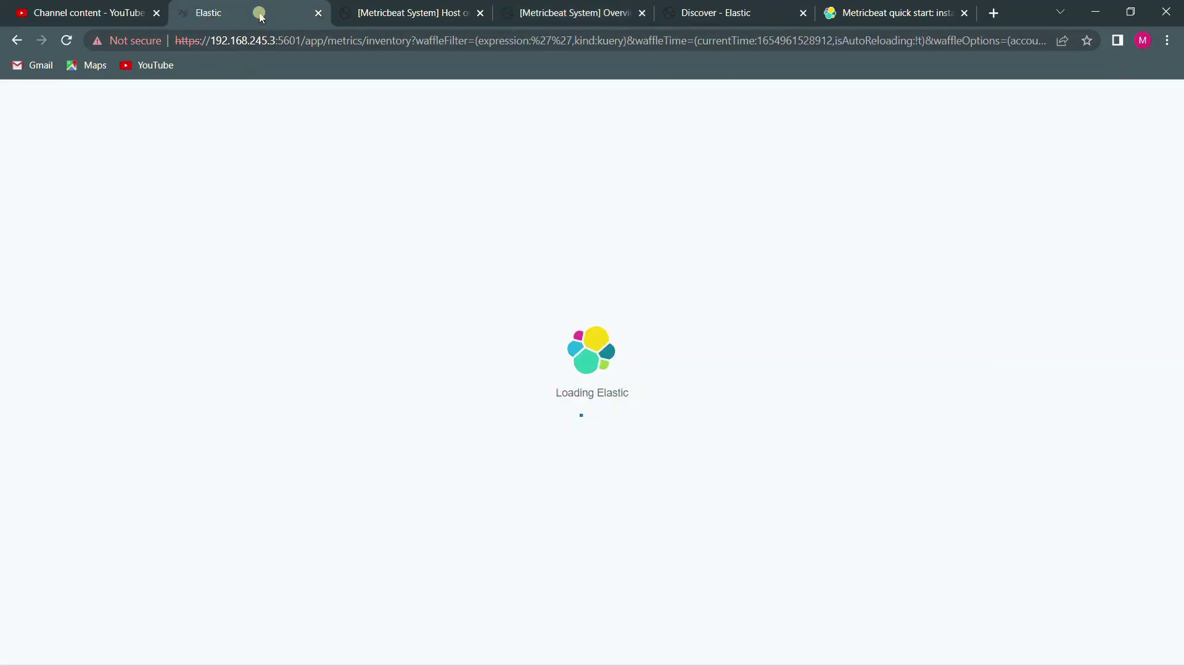
pyautogui.click(390, 8)
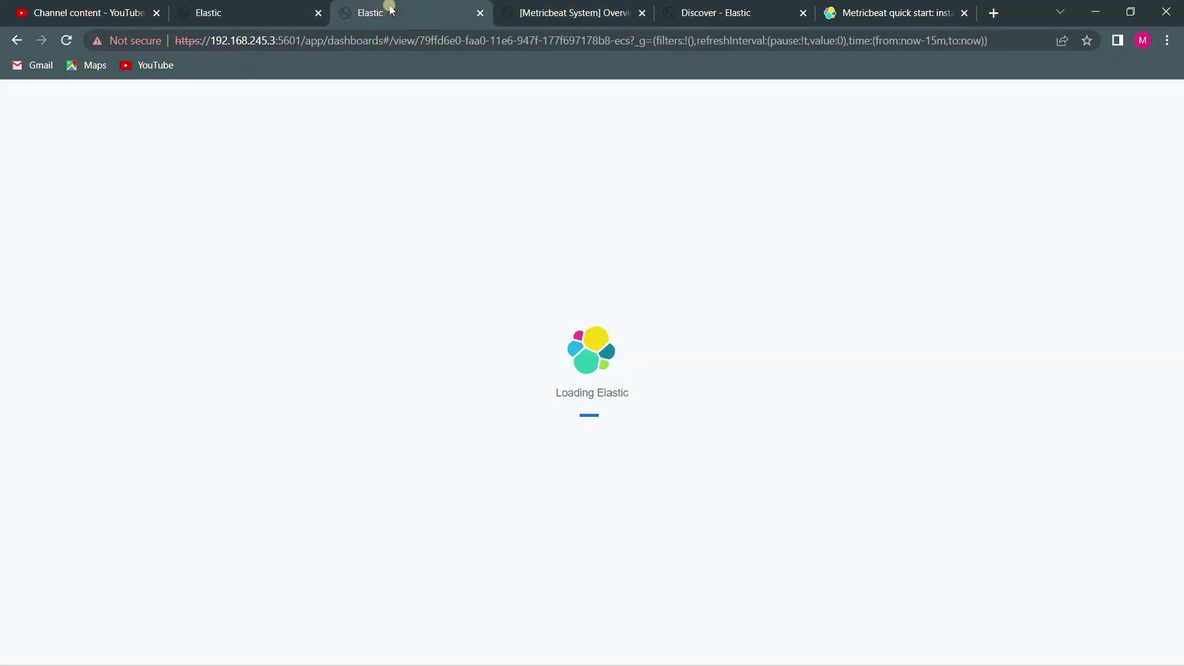